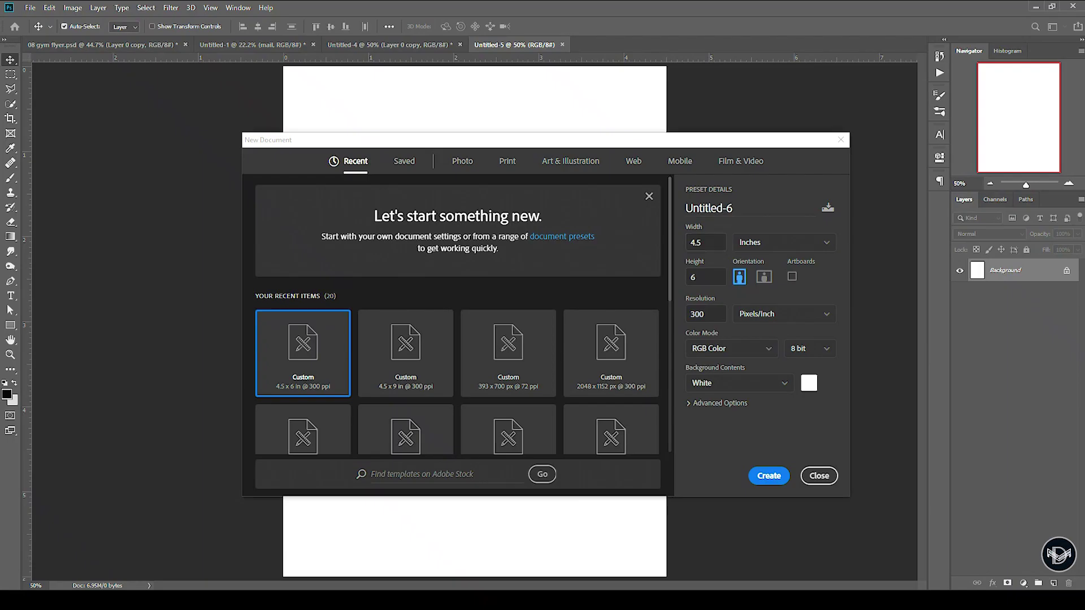
Create a 4.5 × 6 inch, 300 ppi RGB document and close the unused Untitled-5
click(703, 277)
click(717, 314)
click(722, 347)
click(709, 407)
click(783, 478)
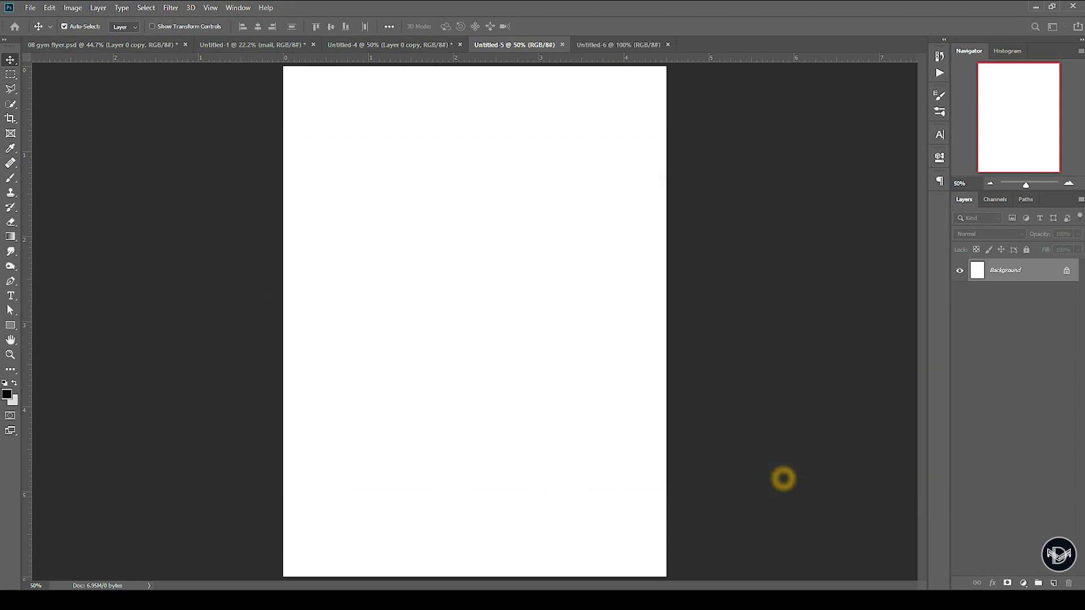
click(551, 44)
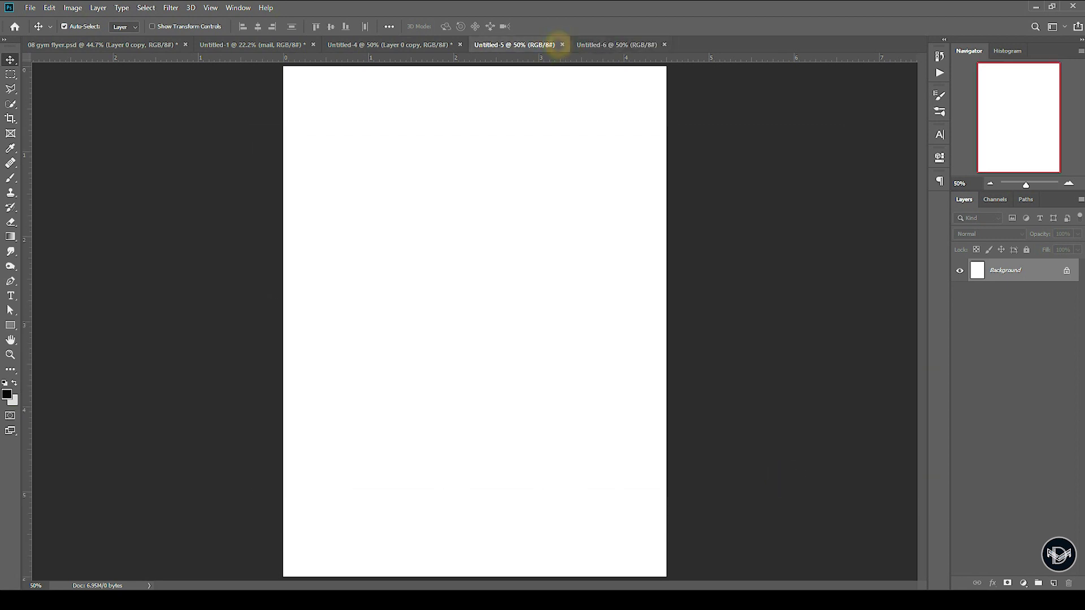
click(562, 44)
Bring the gym photo layer from Untitled-4 into Untitled-6 and resize it to fill the page
click(404, 48)
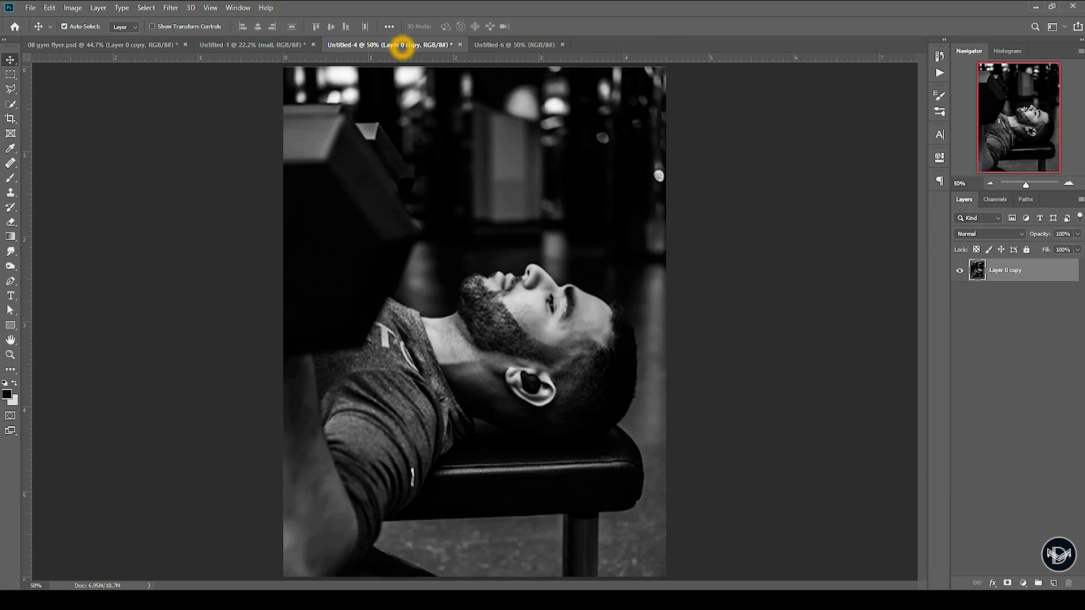
drag(485, 181, 531, 31)
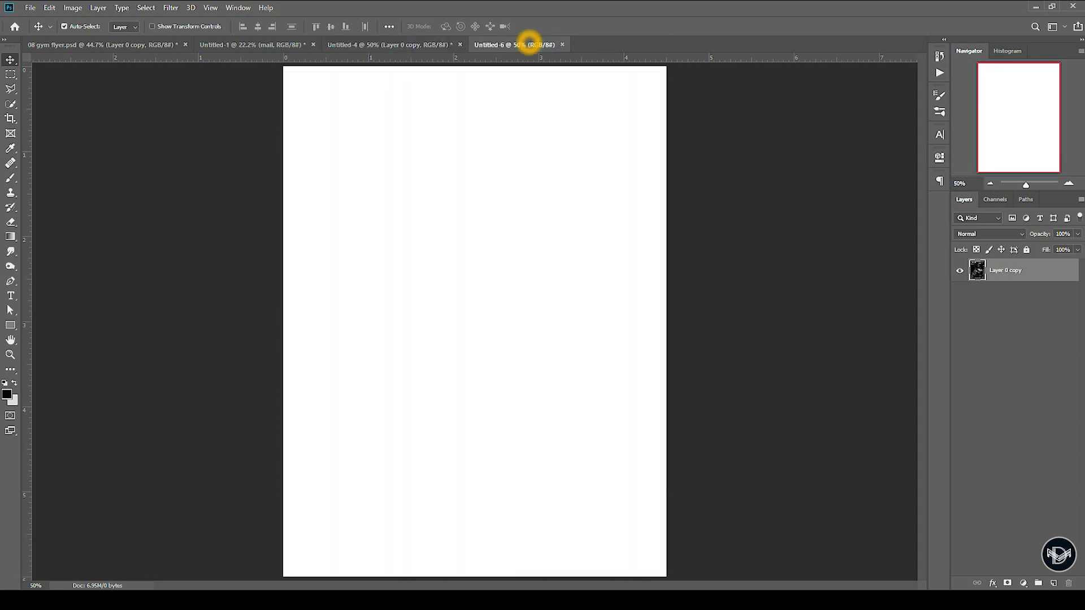
mouse_move(530, 43)
mouse_down()
mouse_move(468, 327)
mouse_move(449, 346)
mouse_up()
key(ctrl+0)
key(ctrl+t)
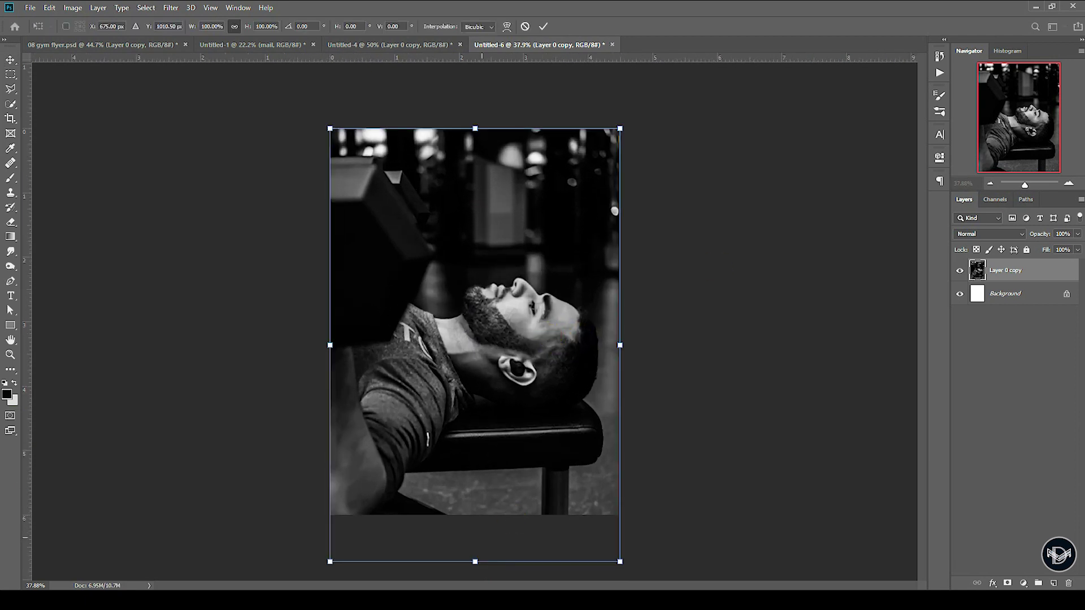
drag(474, 561, 471, 559)
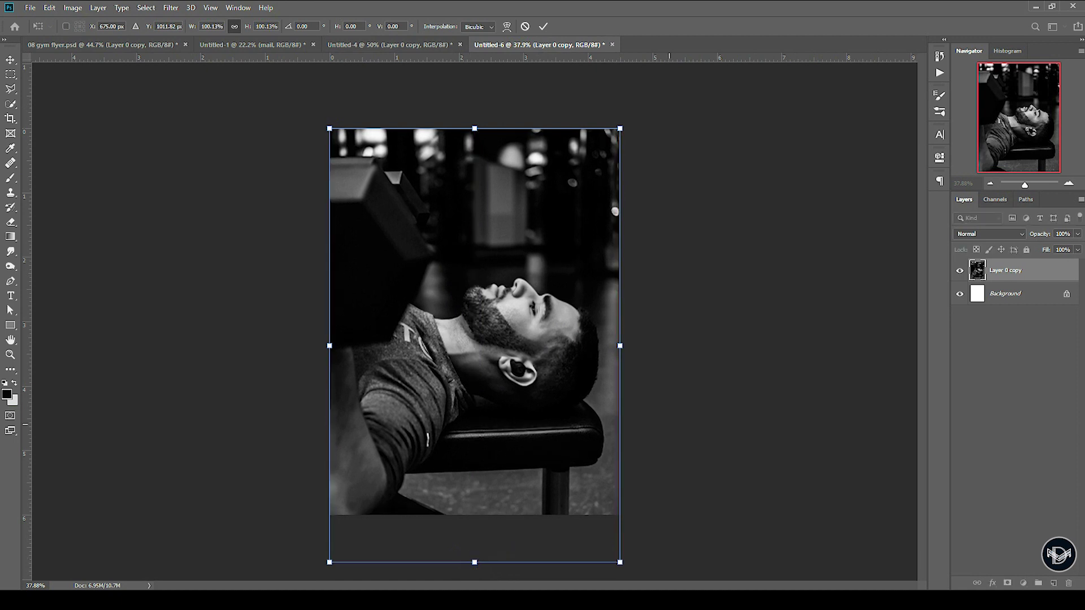
key(Return)
scroll(448, 380, up, 2)
scroll(448, 381, down, 1)
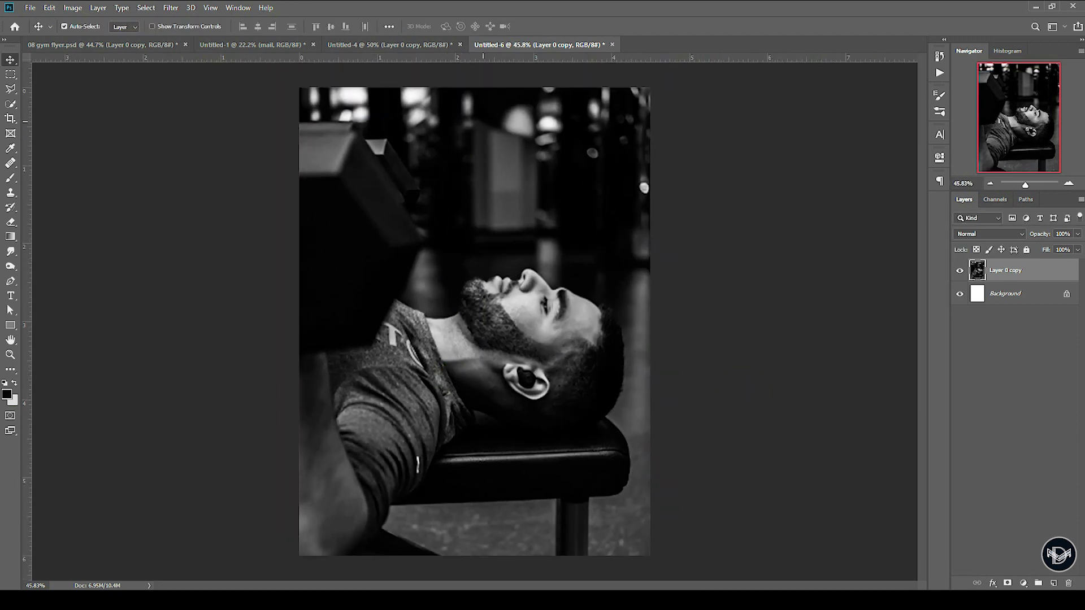
Close Untitled-4 without saving changes
click(376, 44)
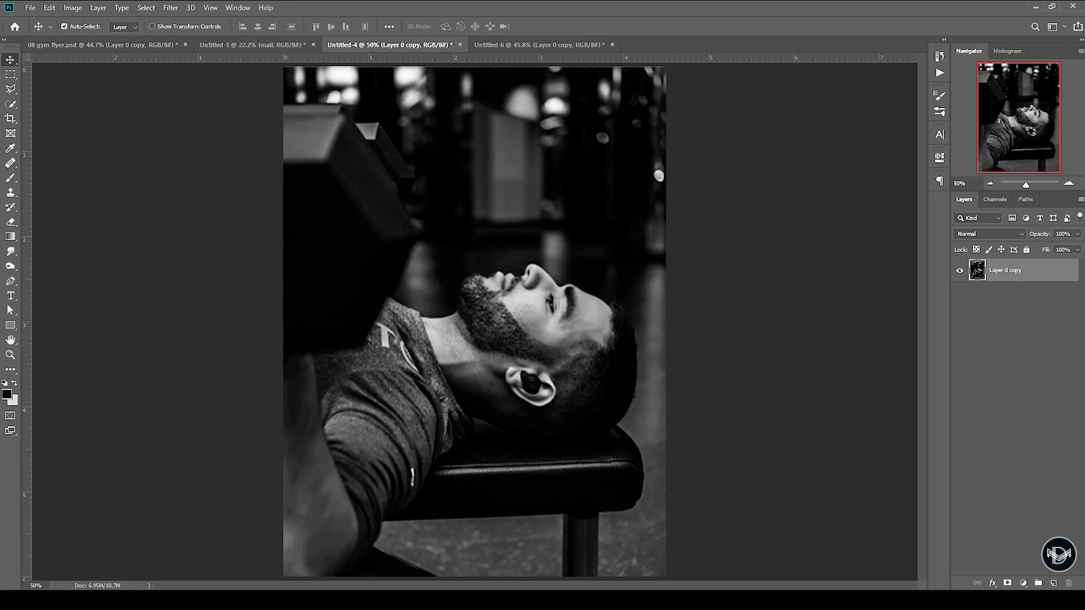
click(460, 44)
click(552, 222)
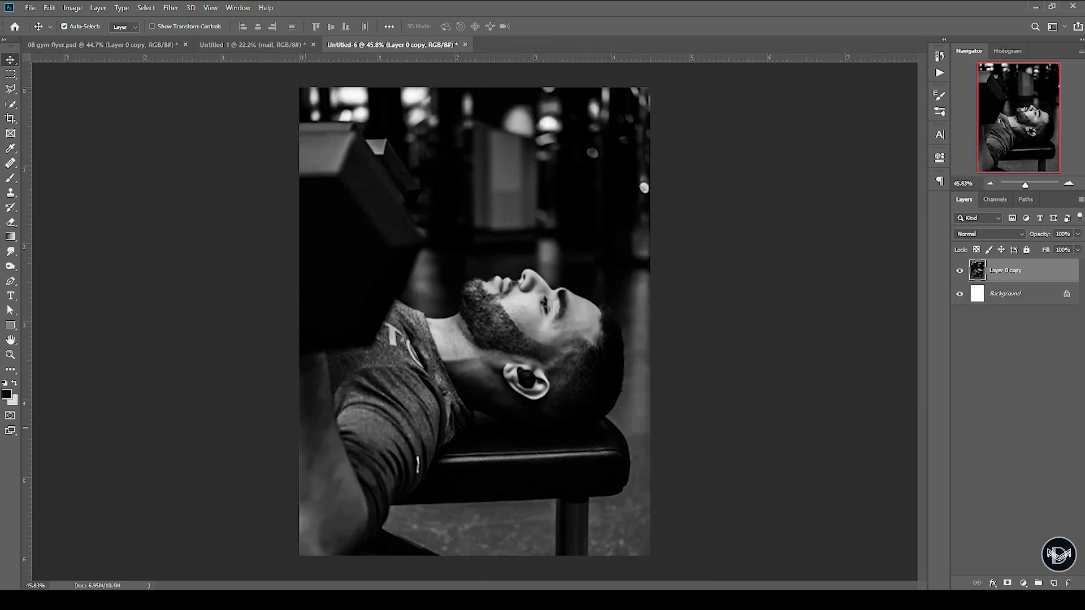
scroll(447, 492, up, 2)
scroll(386, 409, up, 1)
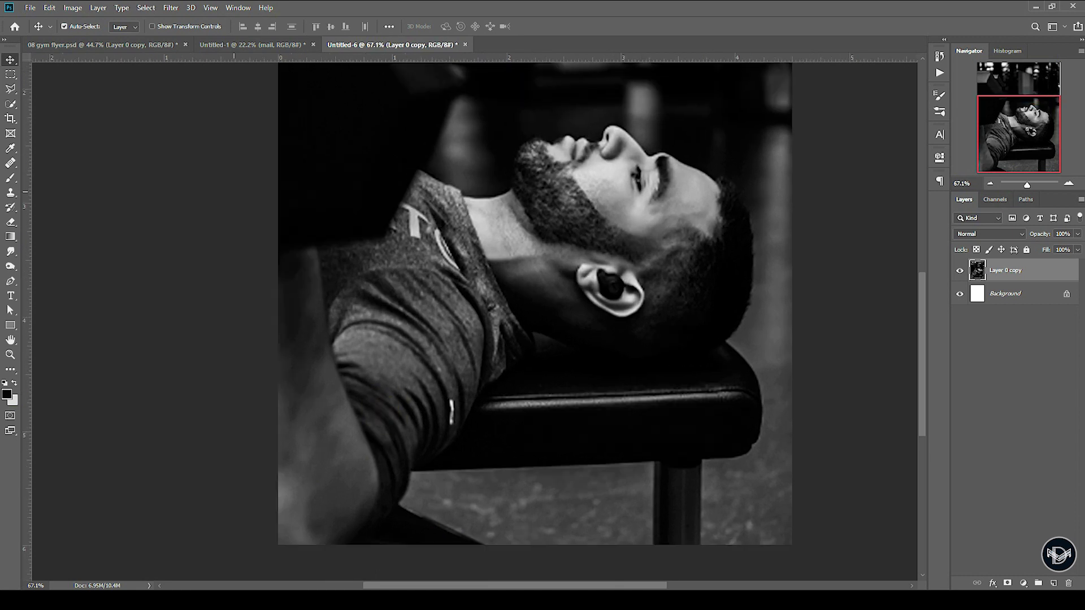
Add two horizontal guides marking a band across the lower photo
drag(435, 57, 431, 327)
key(ctrl+0)
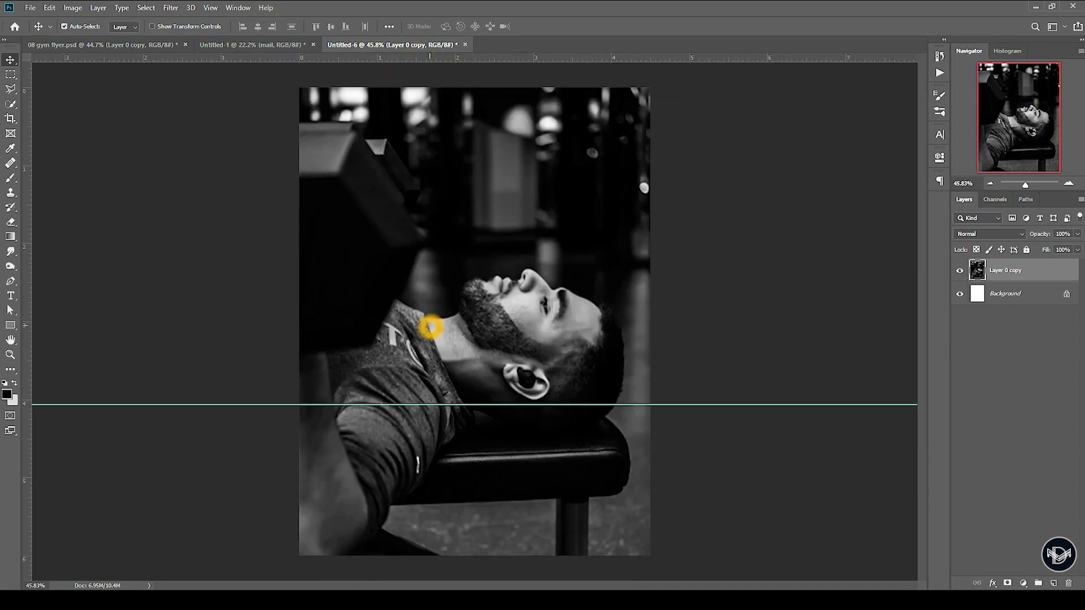
scroll(426, 368, up, 1)
scroll(477, 337, down, 1)
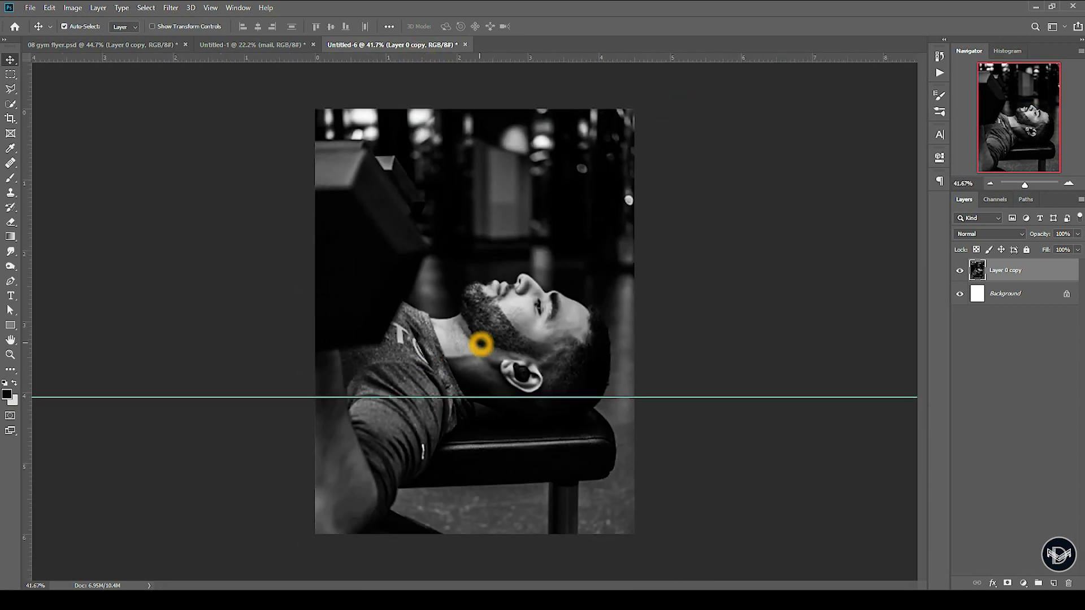
drag(445, 400, 446, 409)
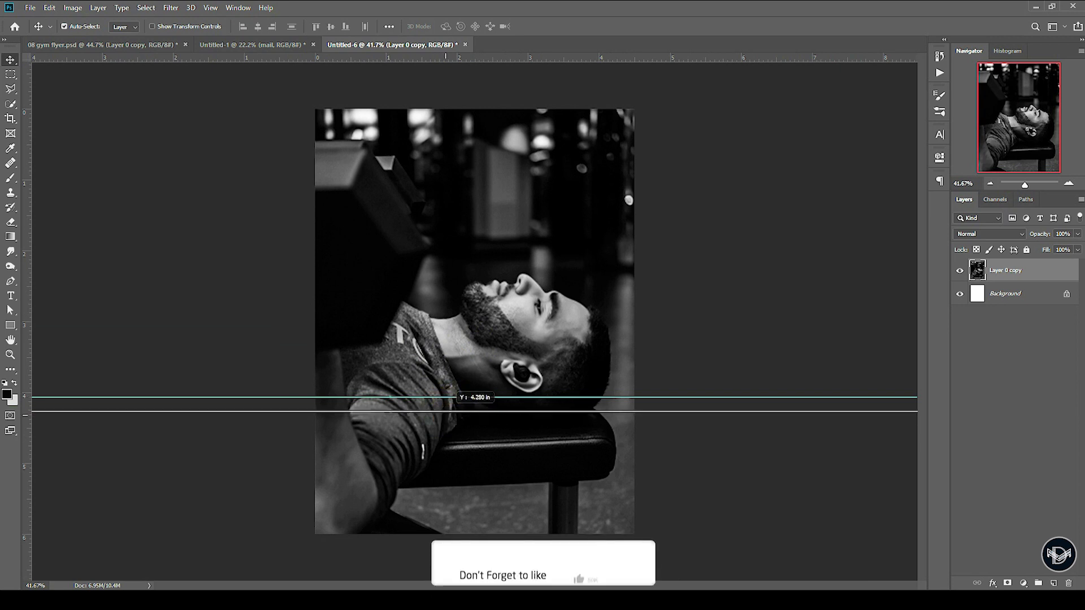
drag(469, 57, 443, 476)
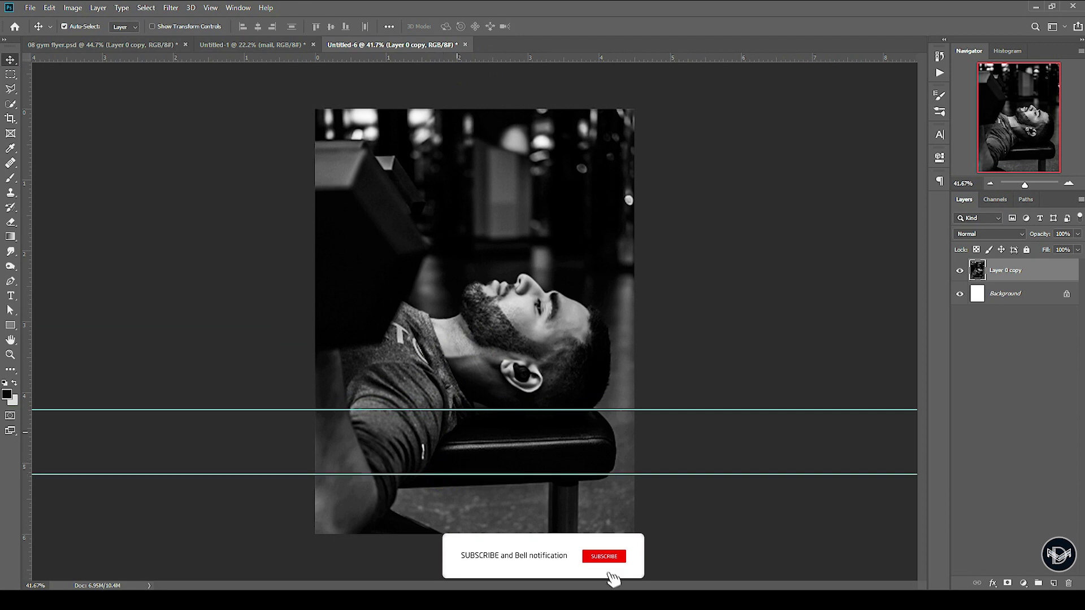
drag(477, 410, 479, 408)
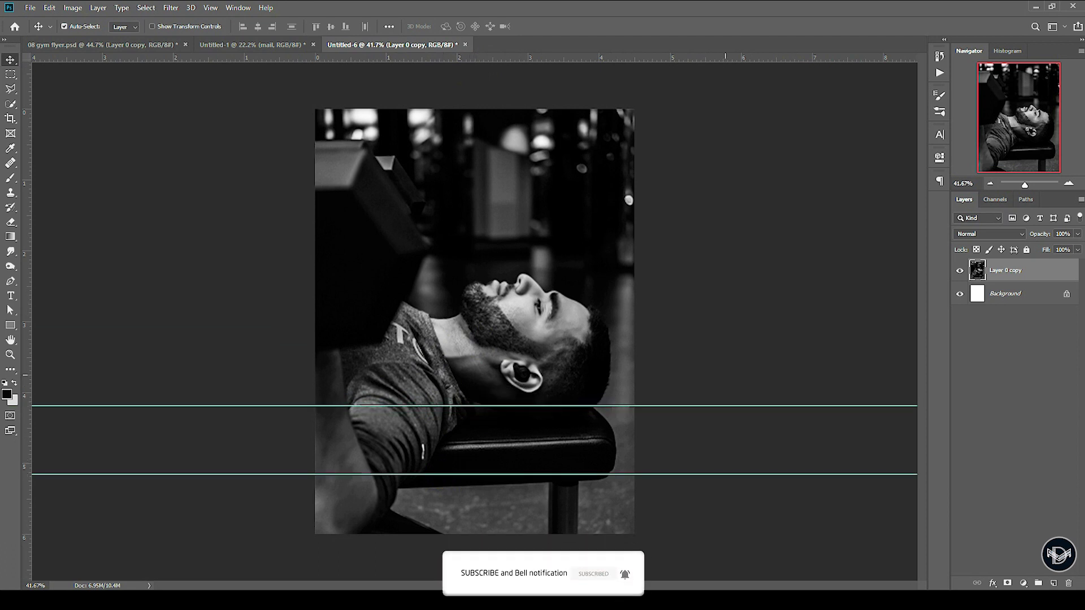
scroll(716, 385, up, 1)
Add two vertical guides dividing the page into thirds
drag(29, 266, 344, 285)
mouse_move(27, 303)
mouse_down()
mouse_move(489, 302)
mouse_move(456, 317)
mouse_up()
drag(345, 322, 335, 322)
drag(455, 317, 542, 316)
drag(336, 316, 427, 317)
drag(428, 437, 422, 437)
drag(542, 437, 538, 437)
drag(422, 435, 420, 435)
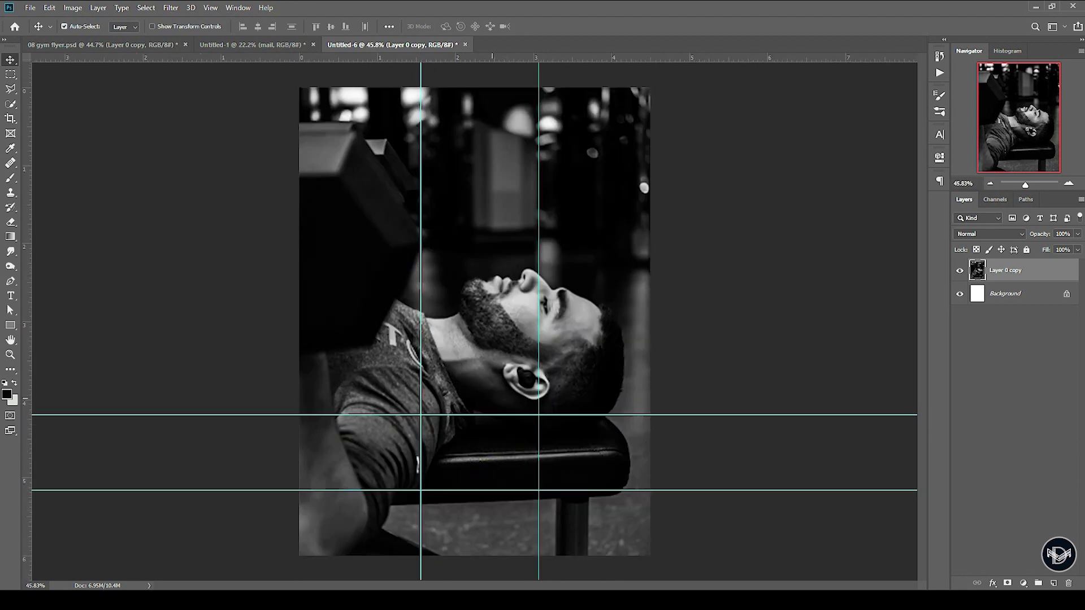
alt+scroll(432, 424, up, 4)
Set up the Rectangle tool with a solid black fill, undoing an accidental guide move
right_click(10, 324)
click(58, 327)
click(126, 26)
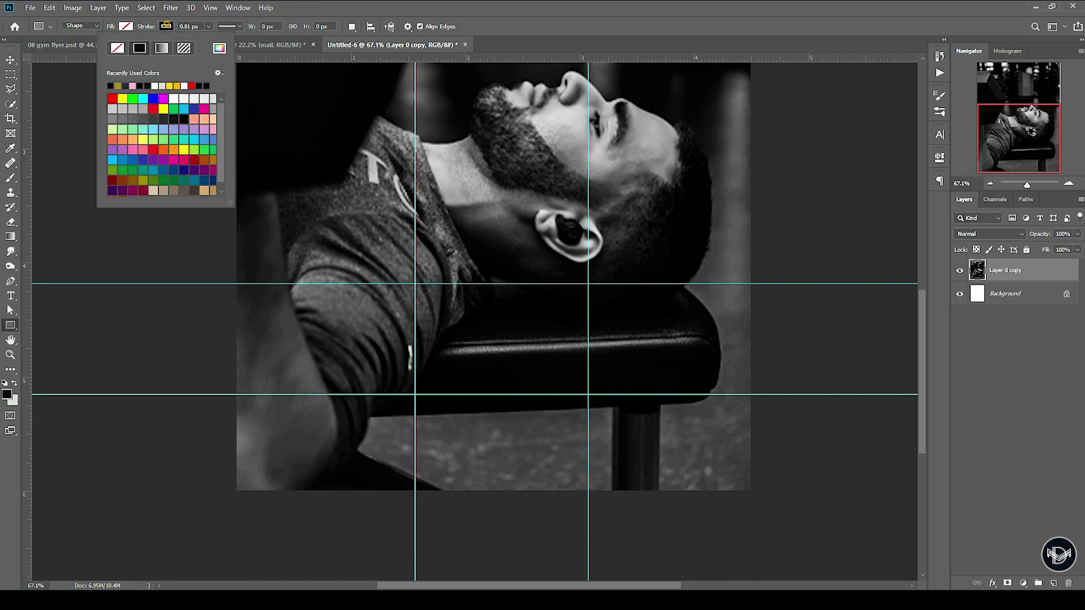
click(139, 48)
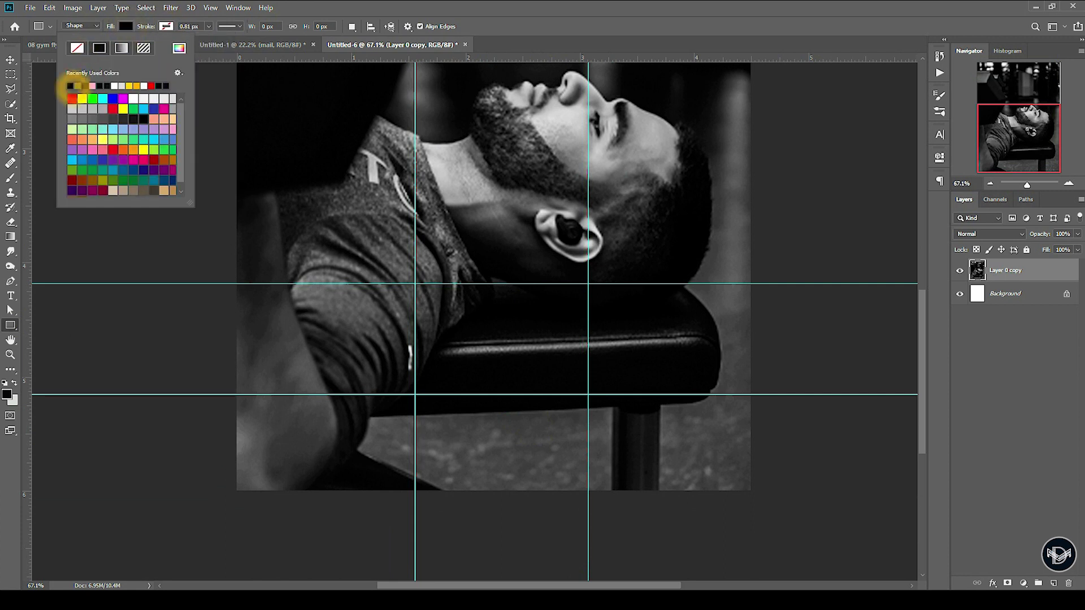
key(v)
alt+scroll(254, 295, up, 2)
scroll(283, 310, down, 2)
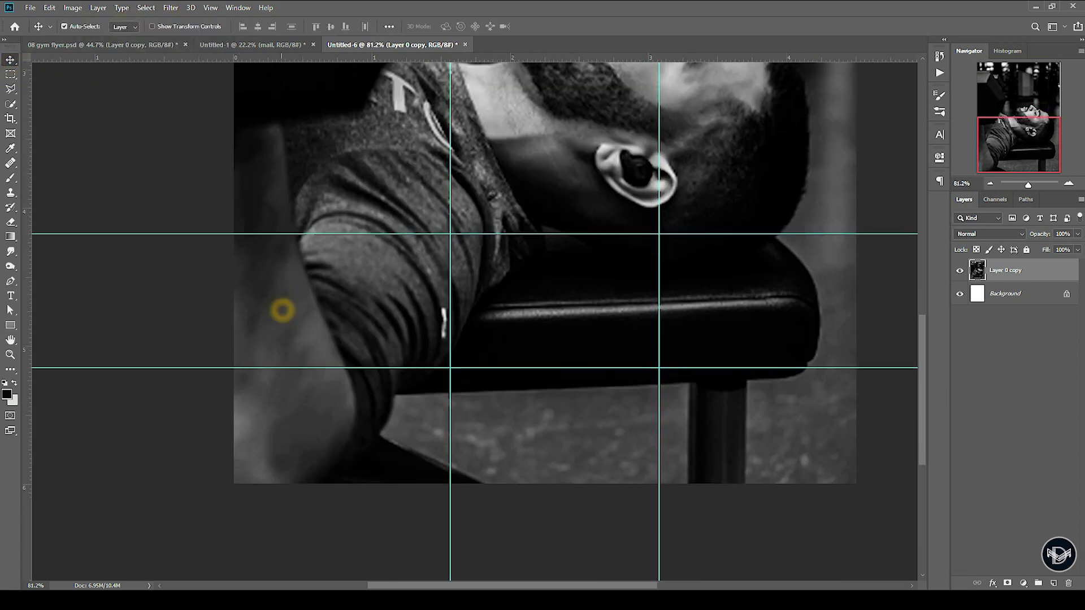
drag(354, 233, 353, 315)
key(ctrl+z)
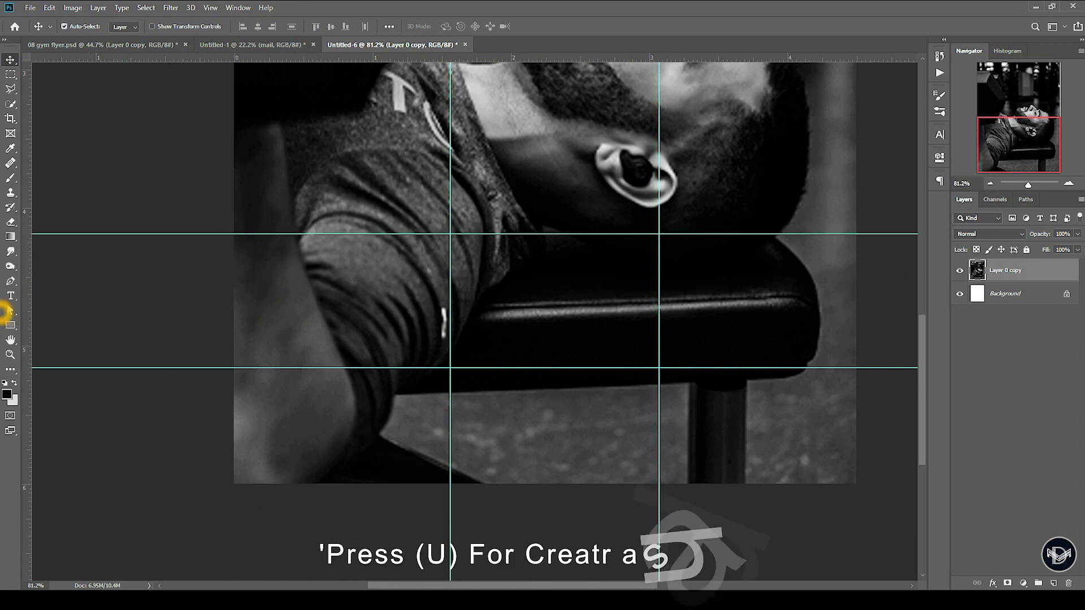
Draw black rectangles in the left, middle and right thirds between the horizontal guides
key(u)
drag(236, 236, 447, 371)
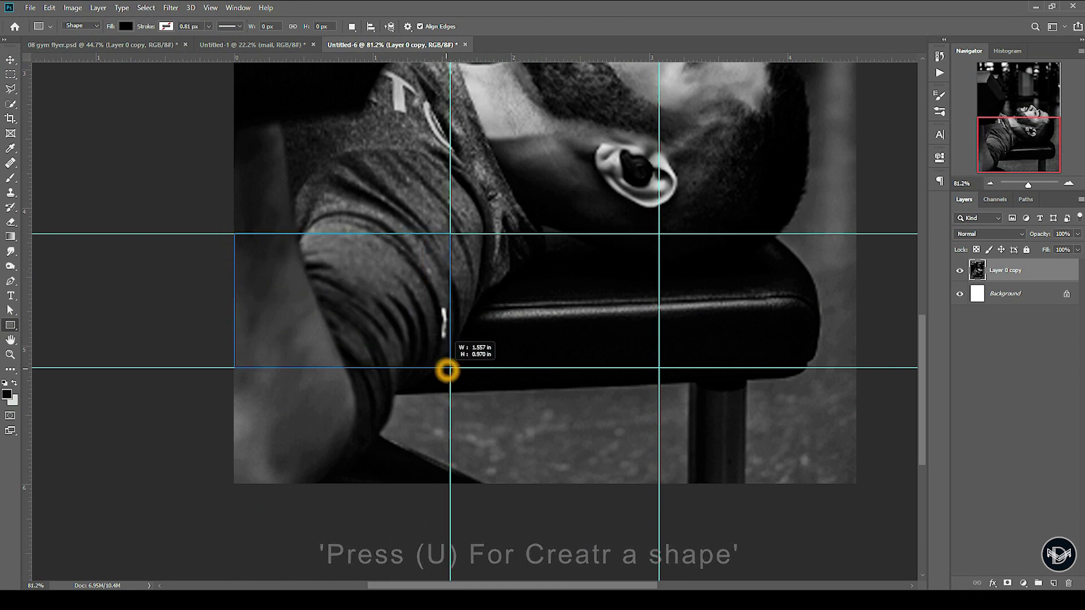
drag(446, 371, 450, 368)
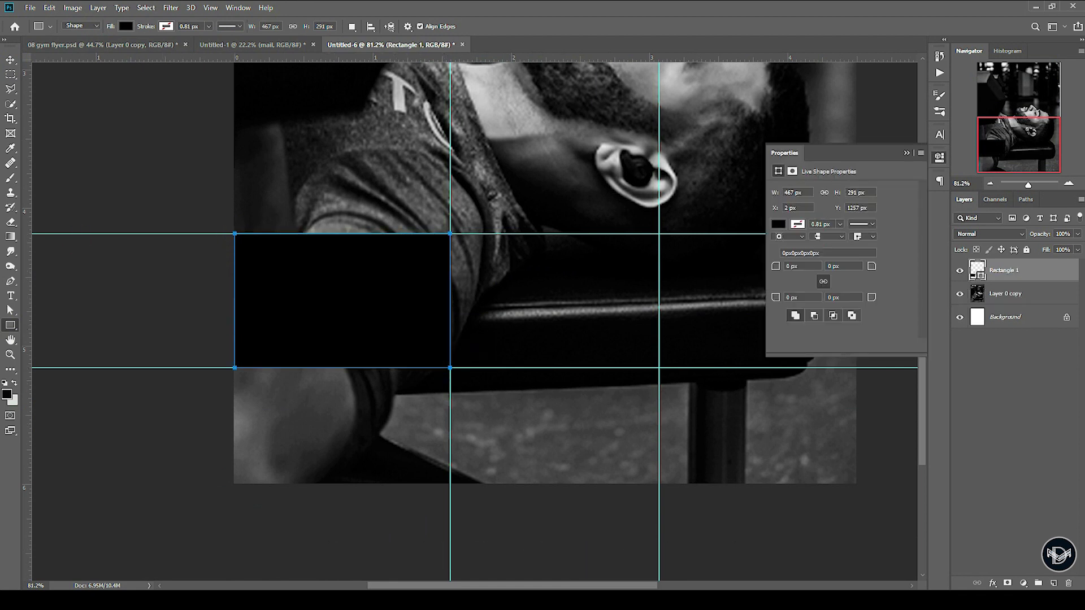
click(906, 153)
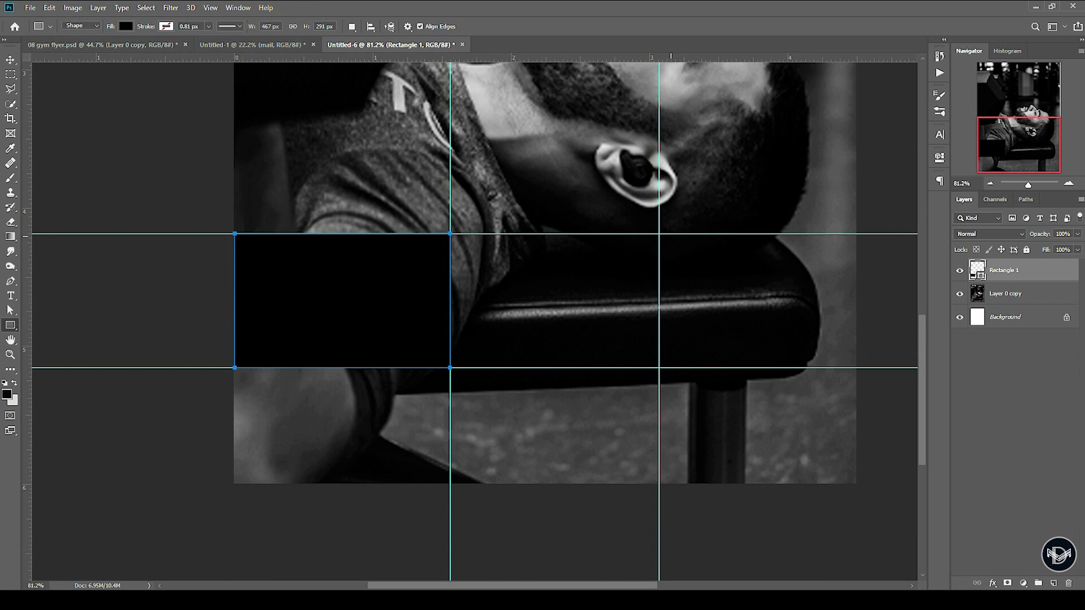
drag(659, 236, 450, 368)
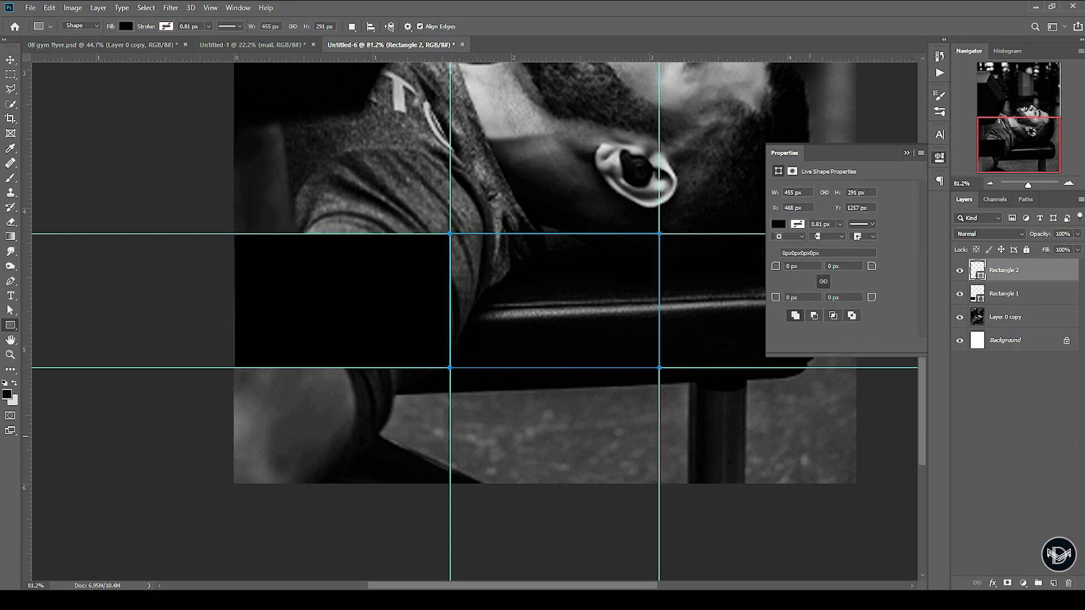
drag(810, 435, 464, 441)
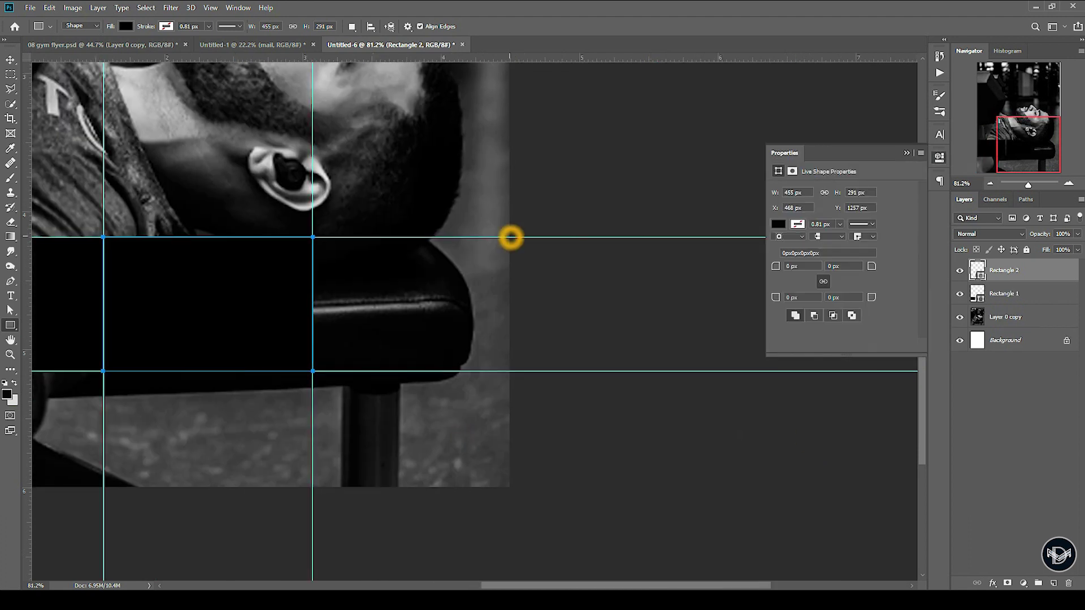
drag(510, 237, 316, 375)
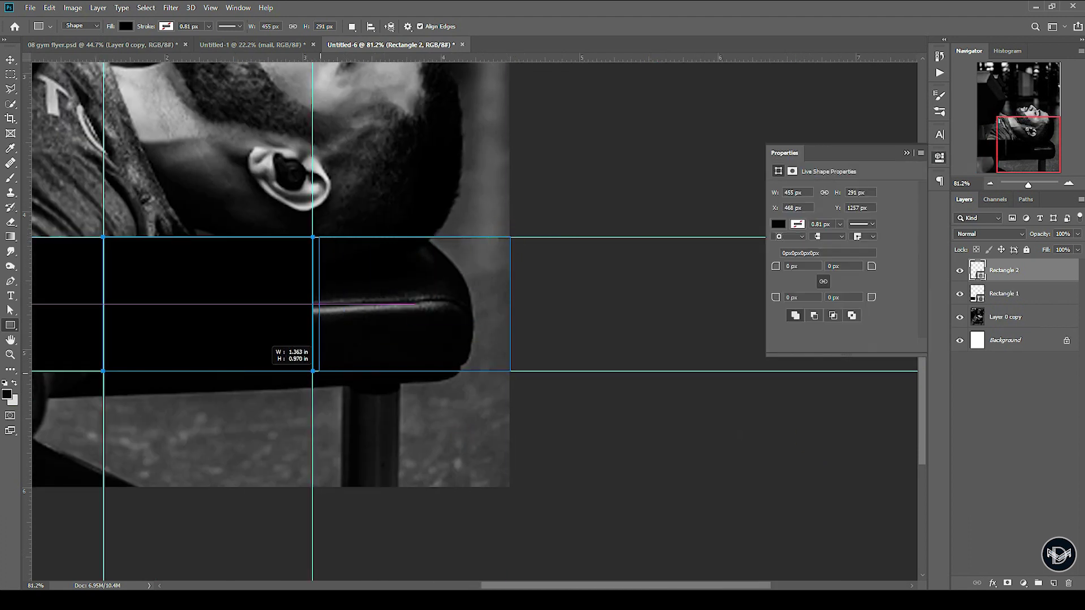
drag(315, 376, 314, 373)
scroll(513, 455, down, 1)
scroll(513, 455, down, 1)
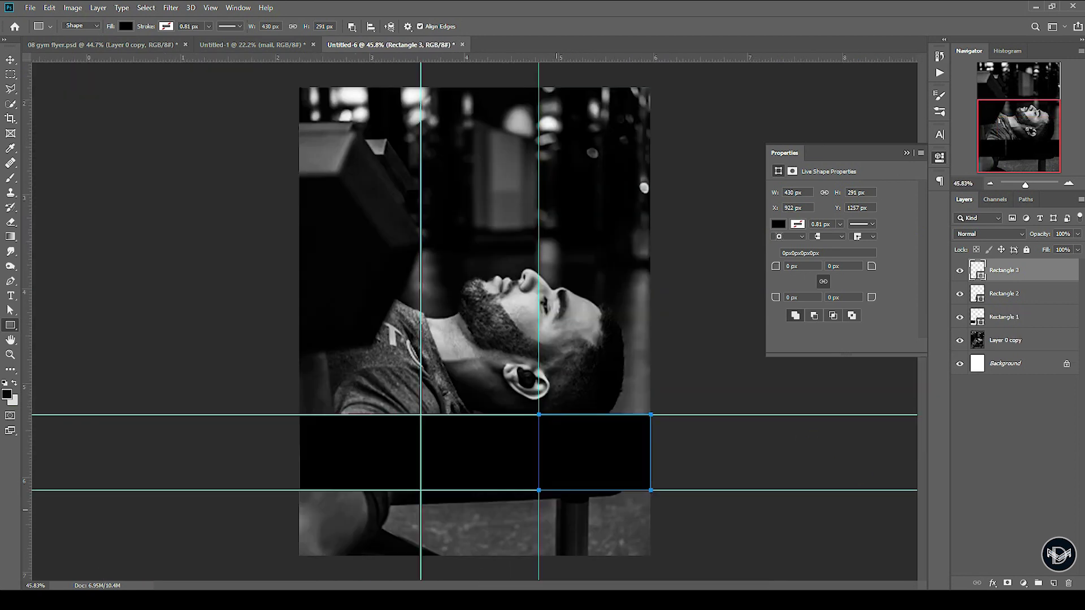
Fill the middle Rectangle 2 with gold #917628 and lower its opacity to about 90%
key(v)
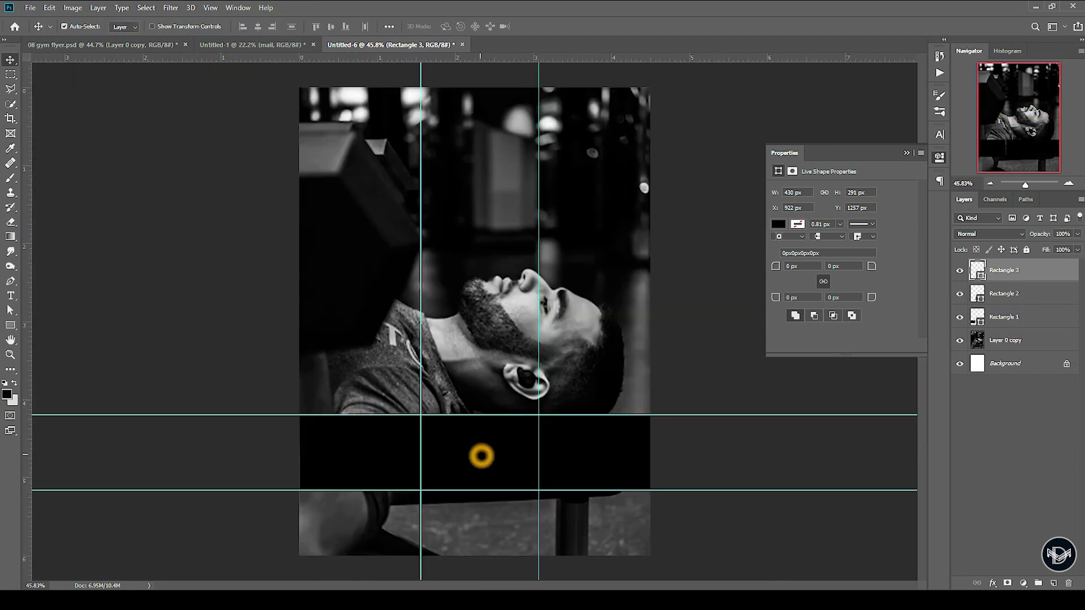
click(481, 456)
click(782, 226)
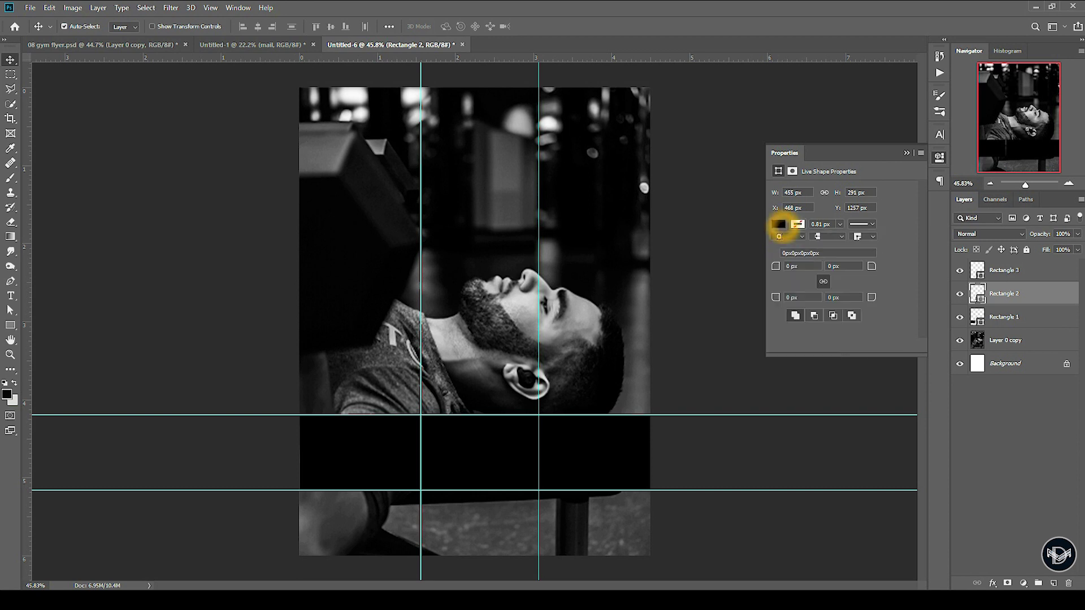
click(779, 224)
click(779, 224)
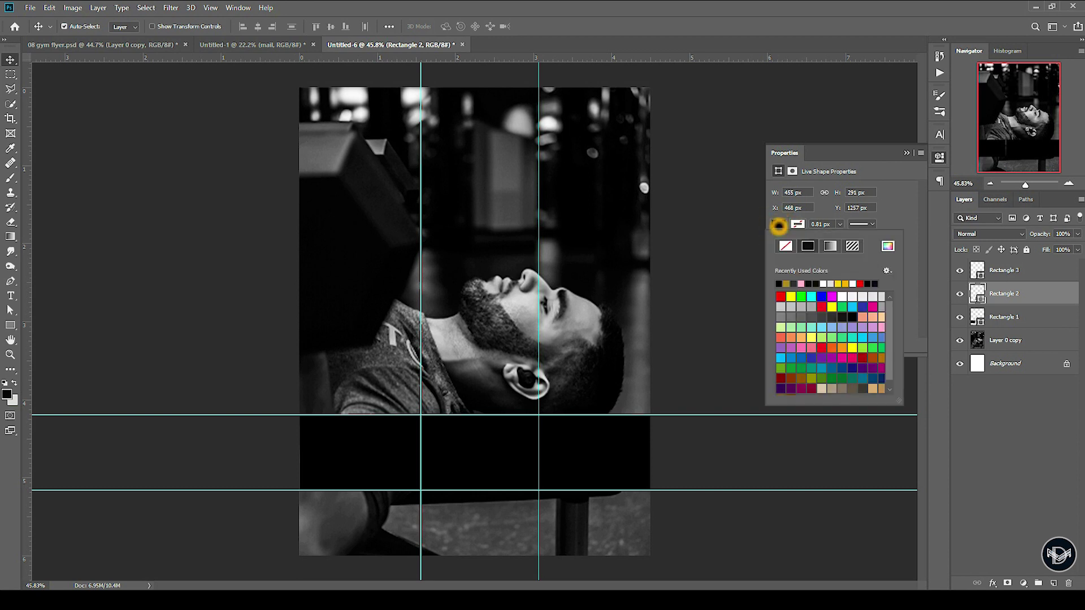
click(786, 283)
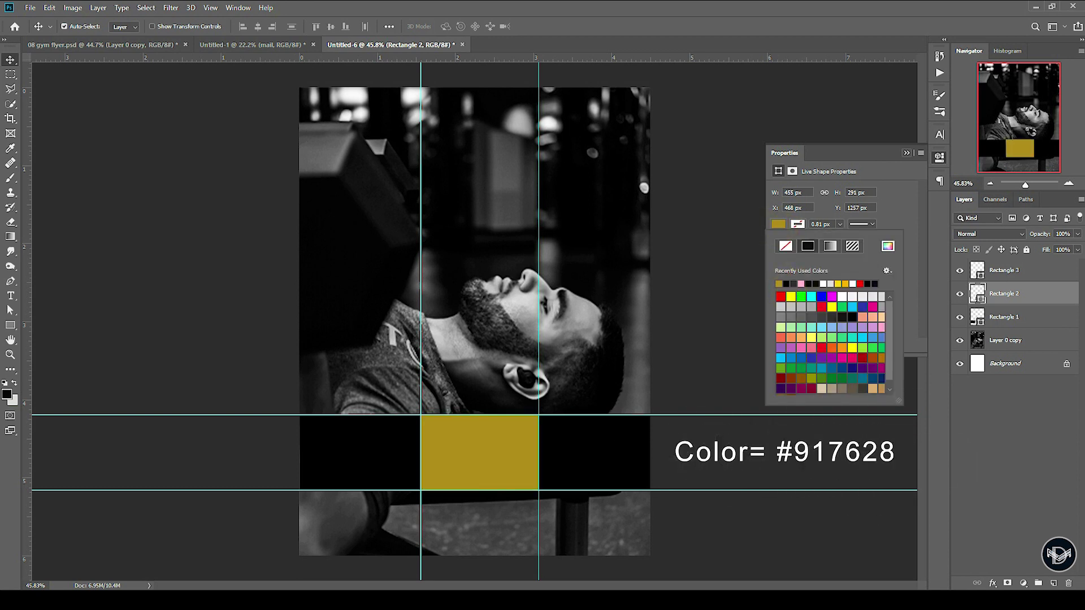
click(906, 152)
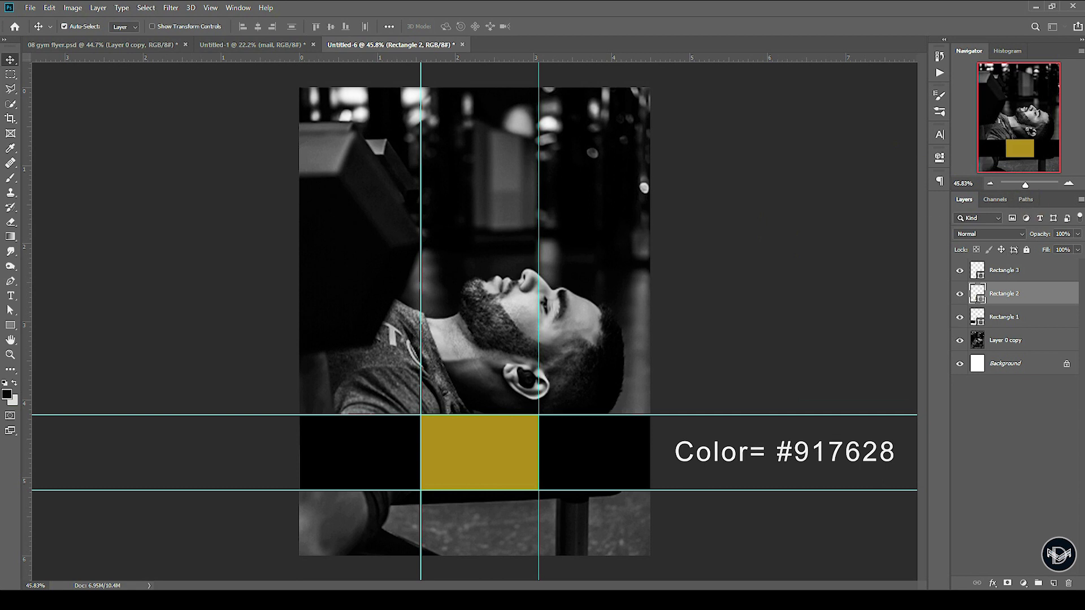
drag(1041, 236, 1035, 236)
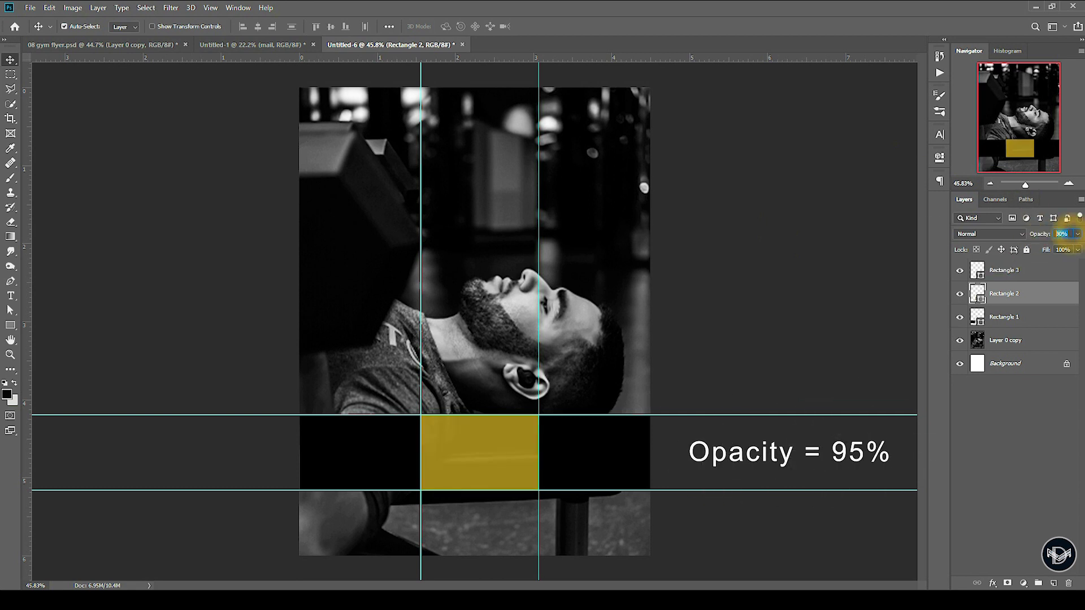
click(1038, 240)
drag(1037, 240, 1036, 241)
Set the left black rectangle's opacity to 95%, keeping the right one at 100%
click(1045, 480)
click(377, 477)
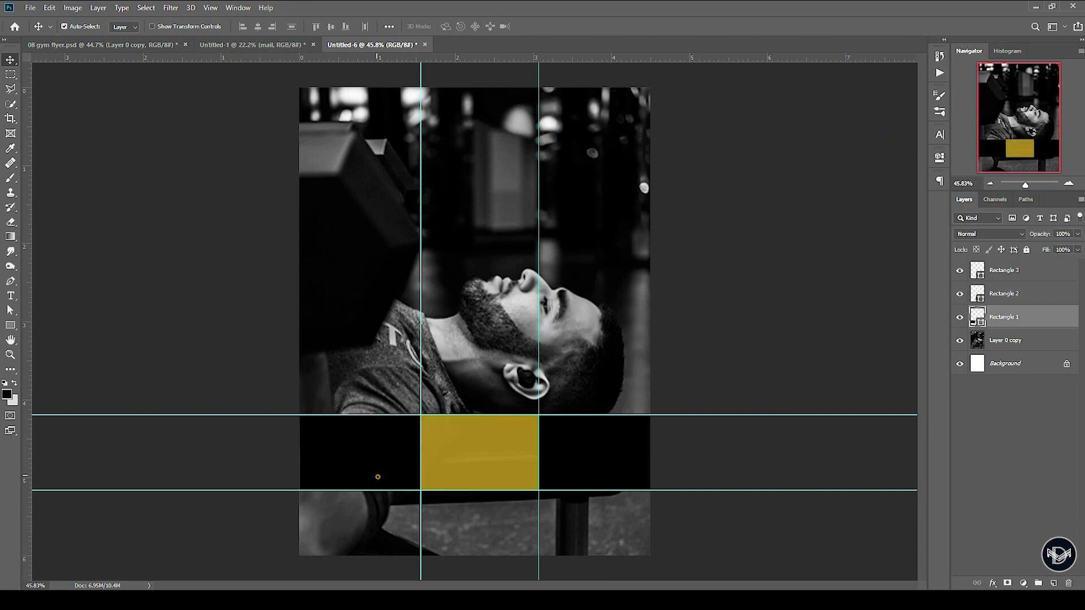
drag(1041, 233, 1039, 234)
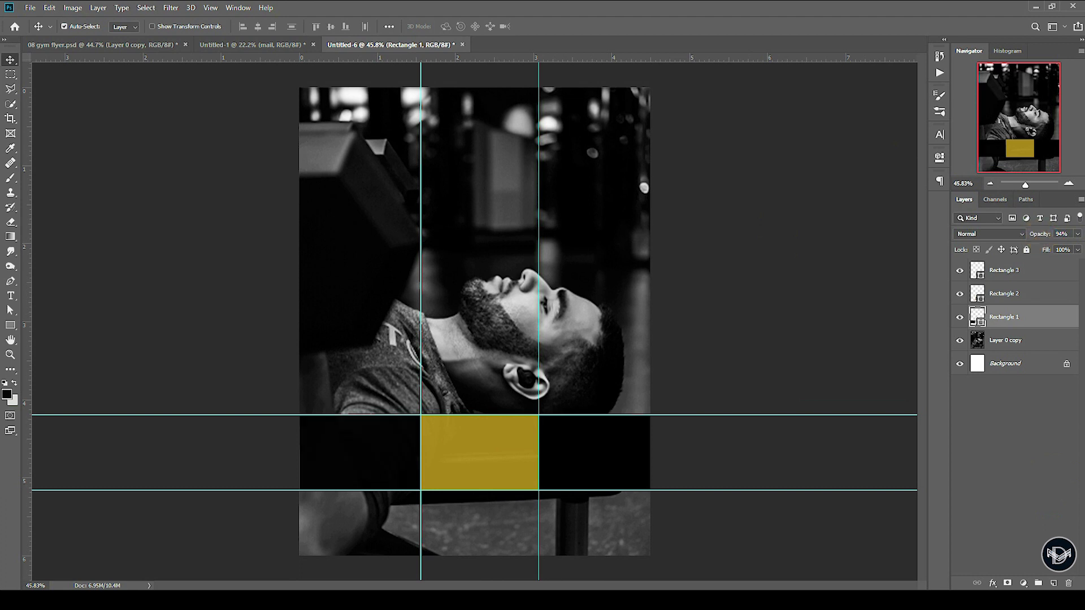
click(596, 452)
click(1076, 233)
click(1047, 243)
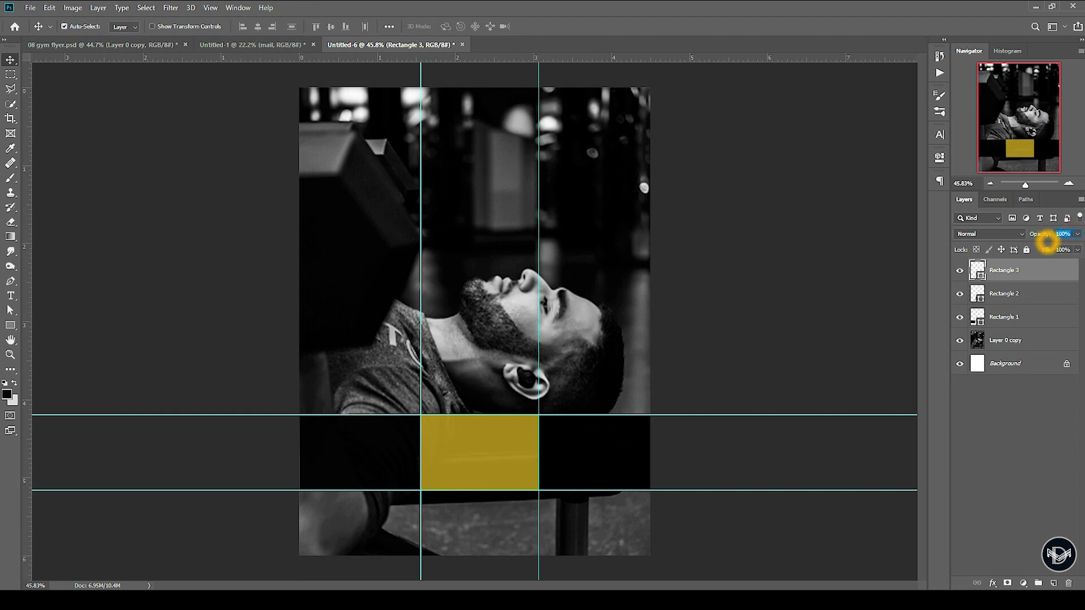
click(368, 461)
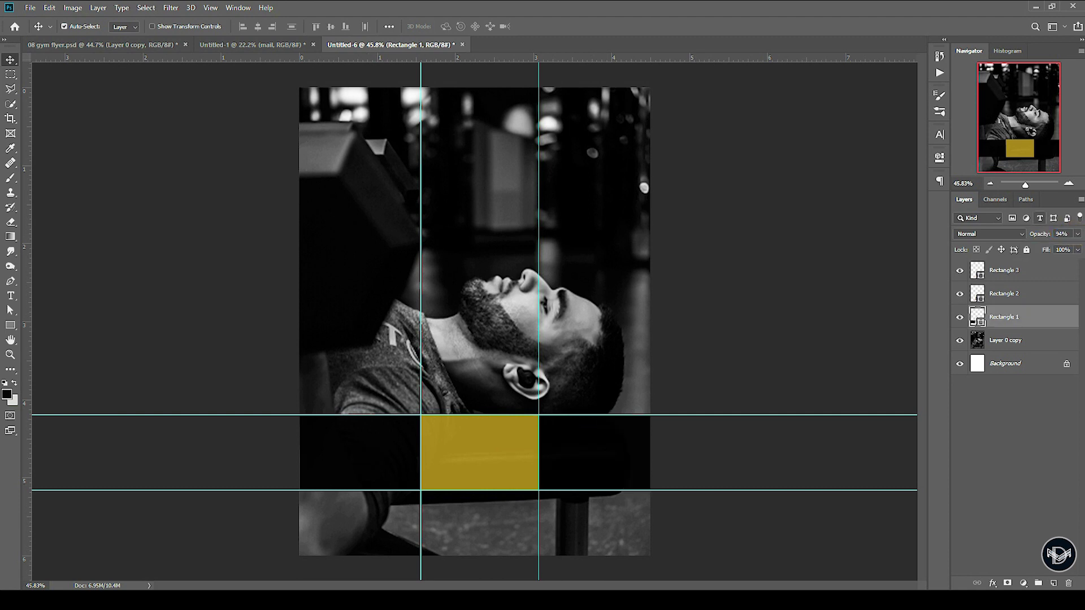
text(95)
click(1026, 470)
alt+scroll(510, 455, down, 2)
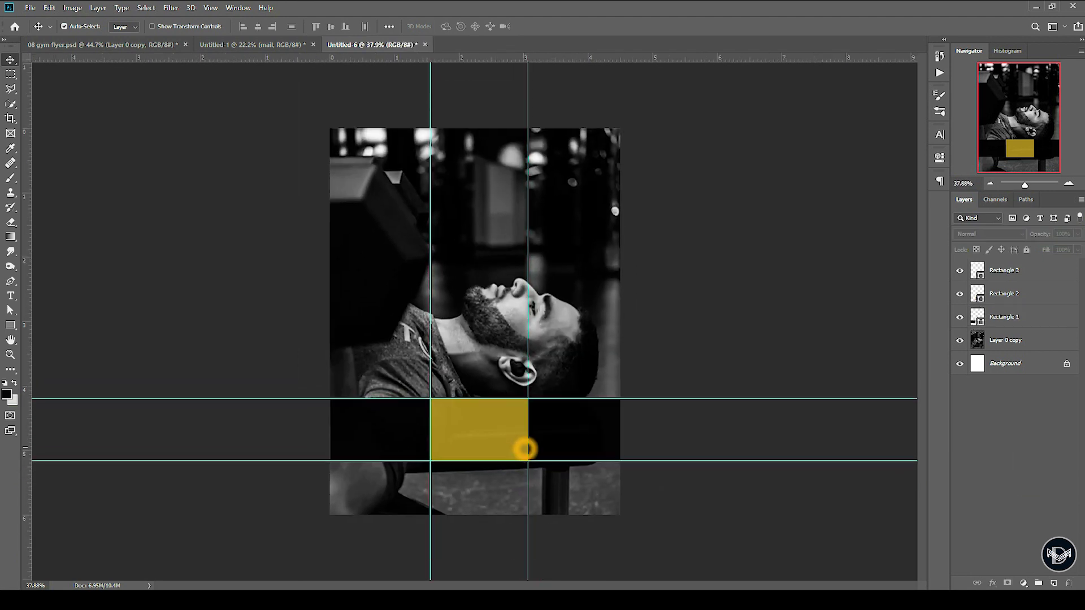
Change the left rectangle's fill to dark grey #161616
scroll(339, 443, up, 2)
scroll(339, 443, up, 1)
scroll(492, 402, down, 1)
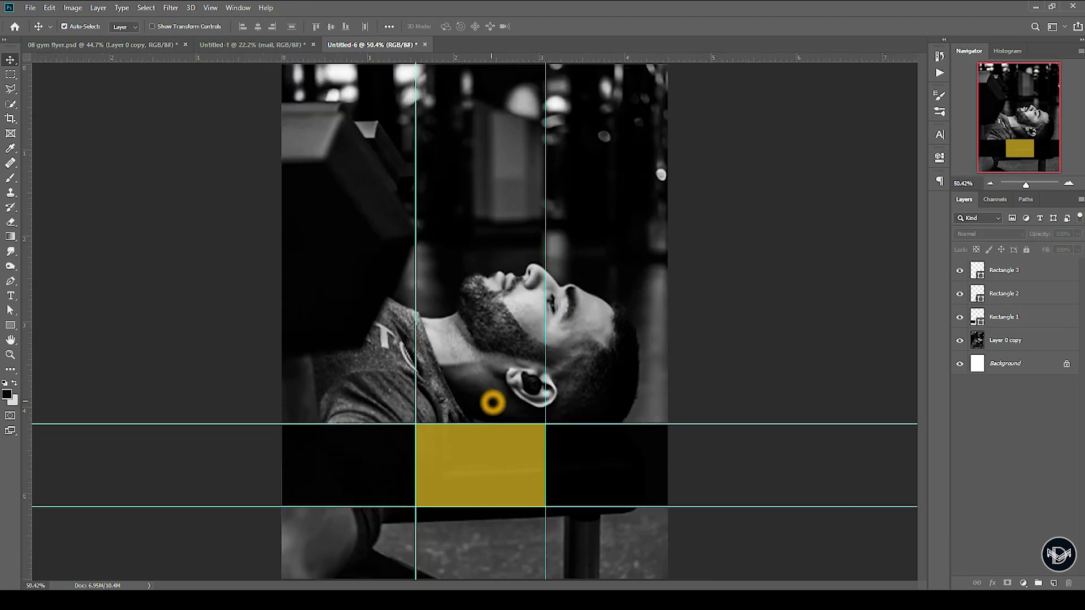
double_click(977, 316)
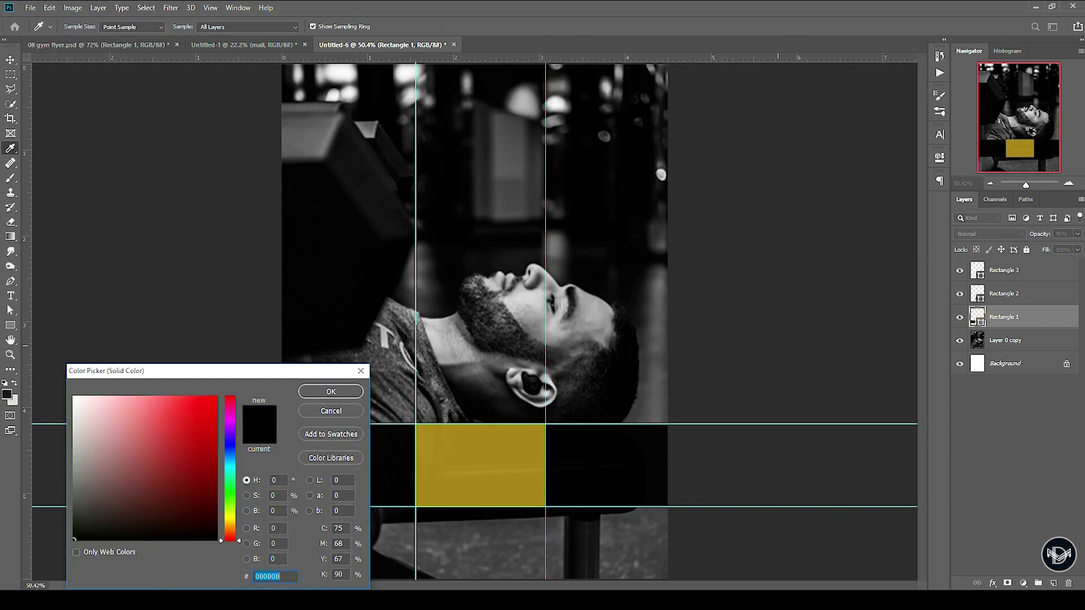
text(161616)
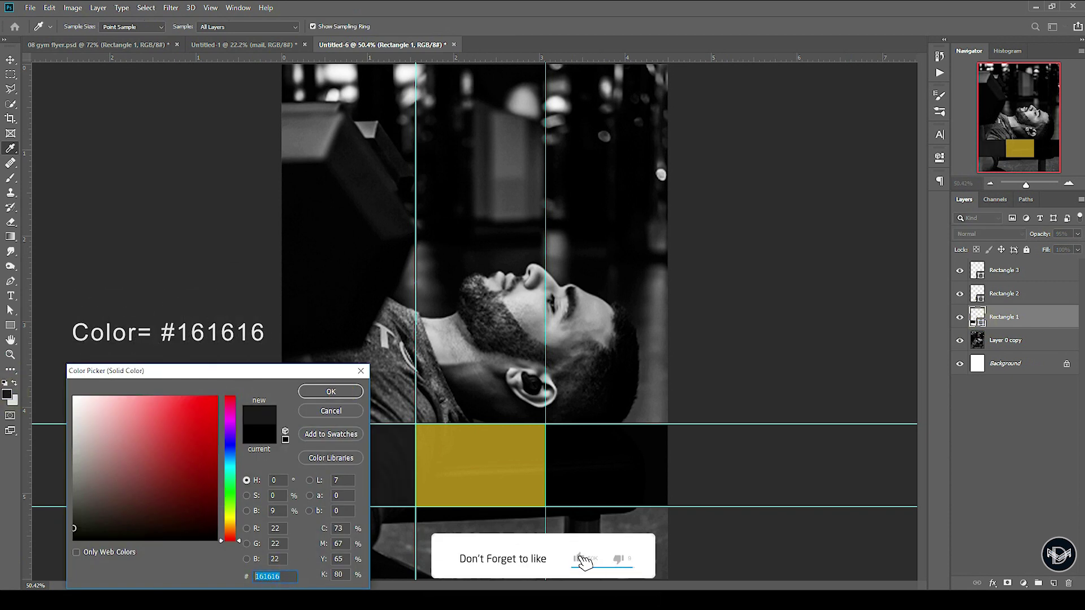
click(330, 391)
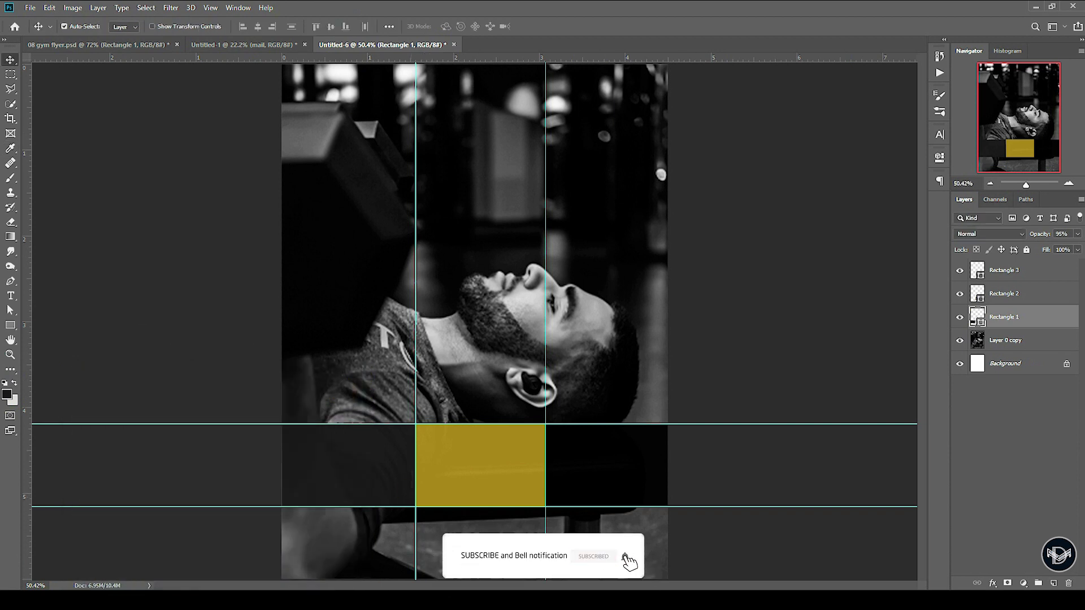
Change the right rectangle's fill to a sampled dark grey #181818
double_click(977, 270)
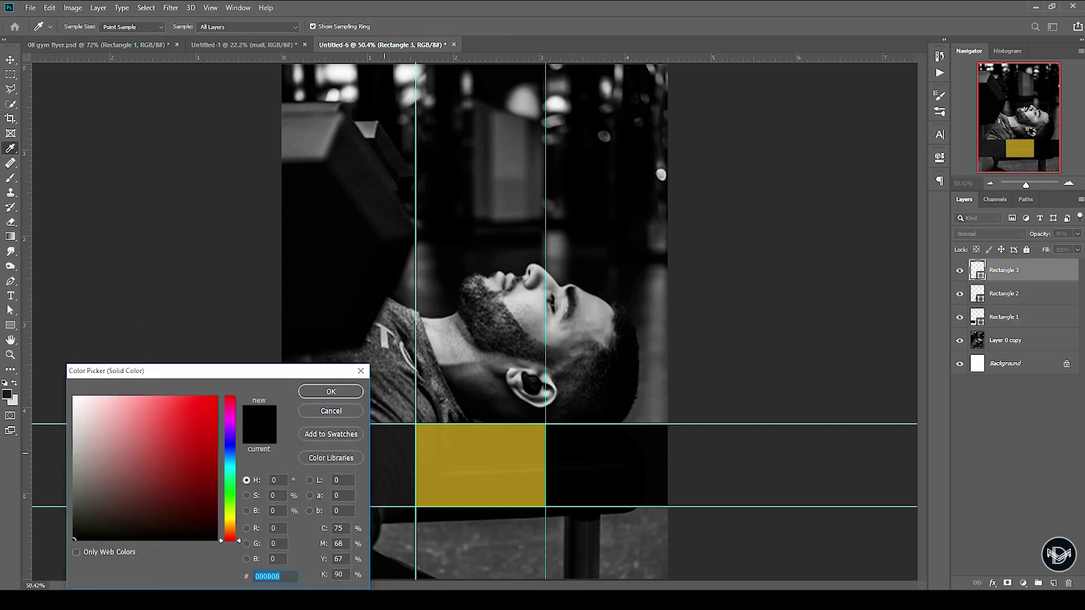
click(388, 454)
click(330, 391)
scroll(474, 320, down, 3)
scroll(473, 319, up, 1)
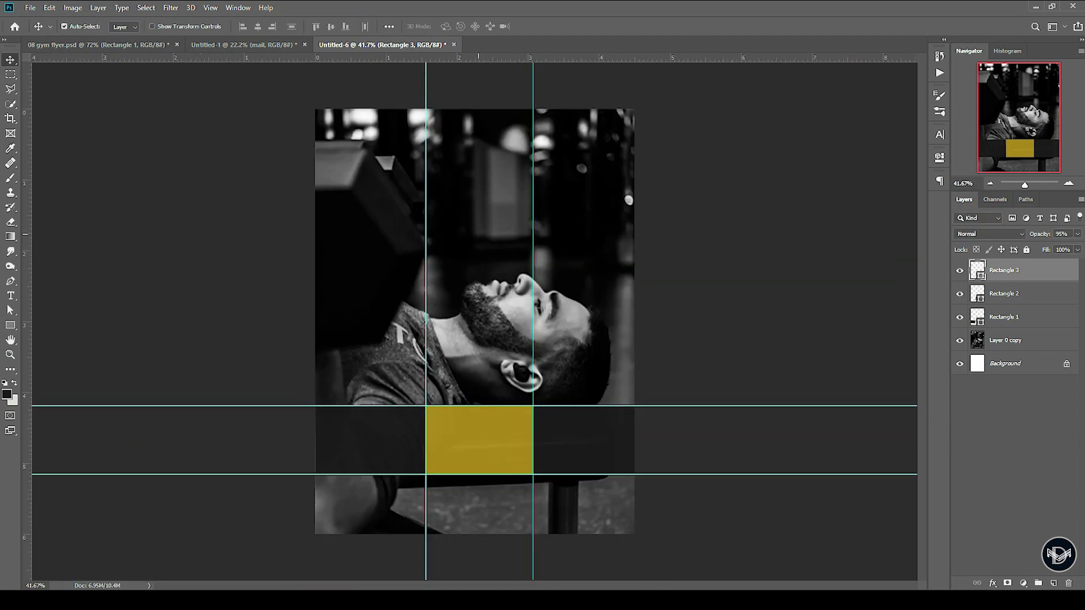
Remove both vertical guides and the upper horizontal guide
mouse_move(426, 217)
mouse_down()
mouse_move(361, 225)
mouse_move(26, 186)
mouse_up()
drag(533, 194, 26, 202)
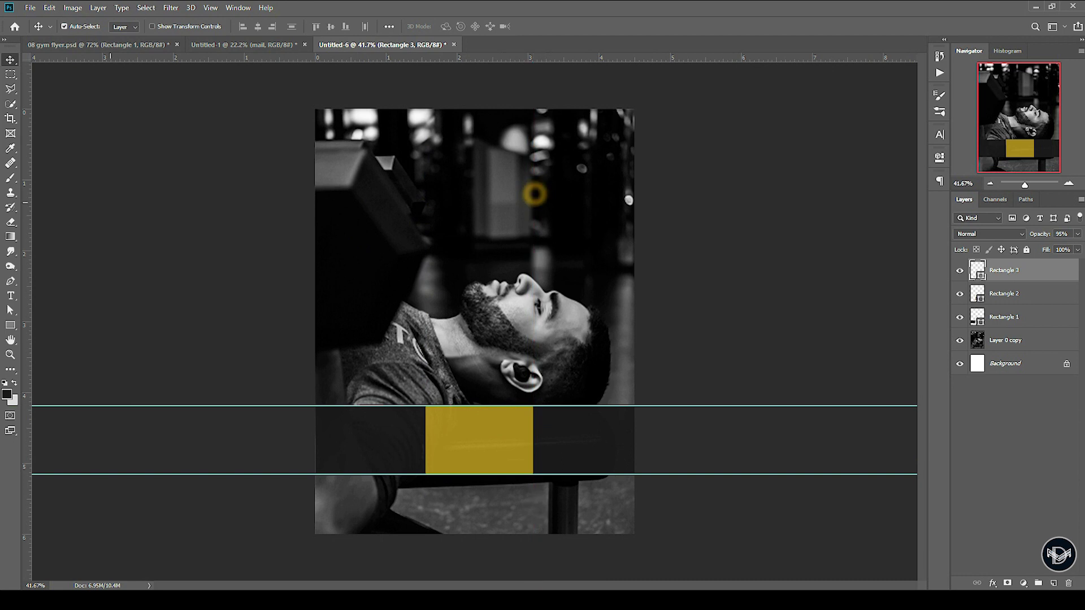
drag(267, 406, 25, 486)
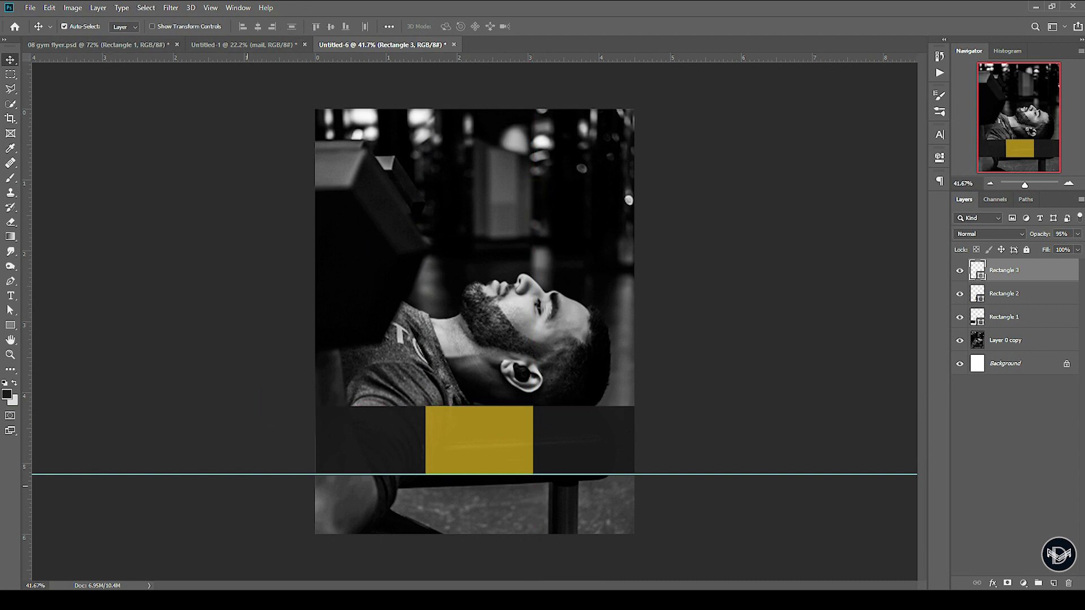
click(261, 475)
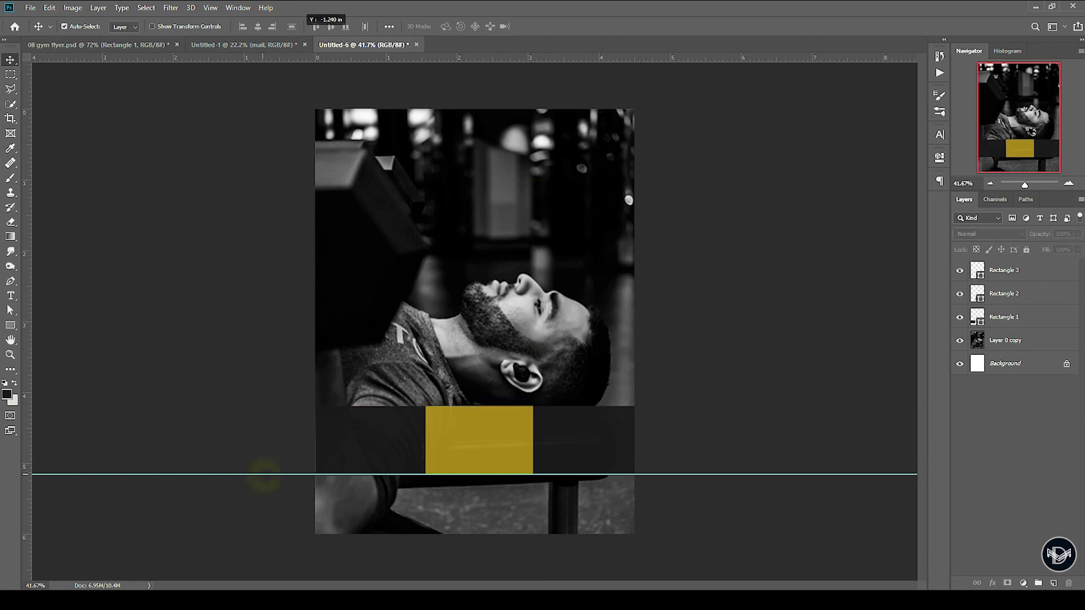
Remove the last horizontal guide
drag(264, 477, 26, 477)
scroll(264, 477, down, 2)
scroll(339, 462, up, 3)
scroll(339, 463, up, 3)
scroll(258, 496, up, 3)
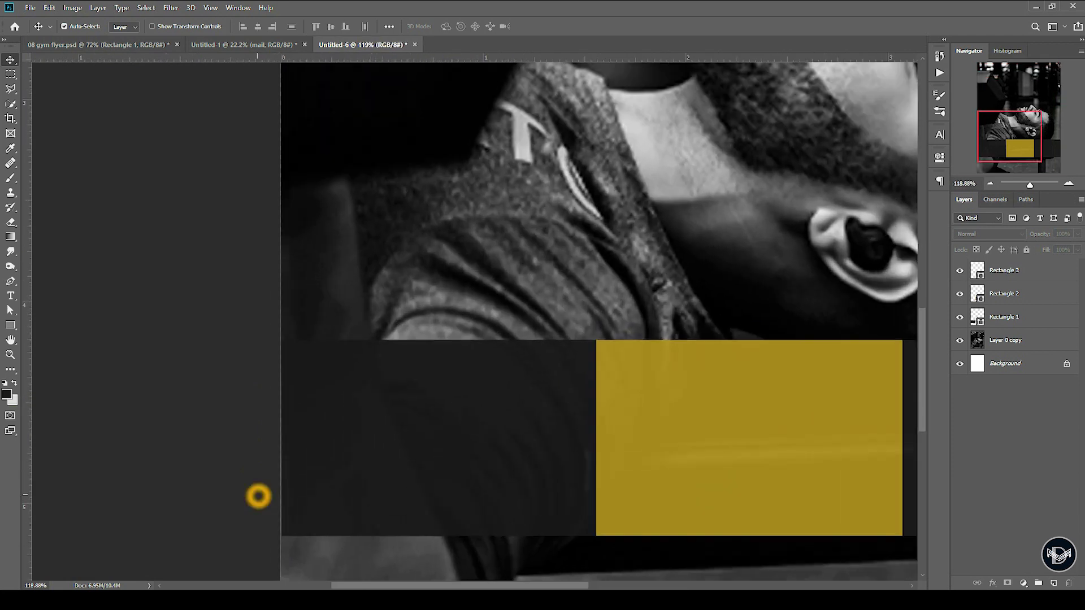
scroll(258, 496, up, 3)
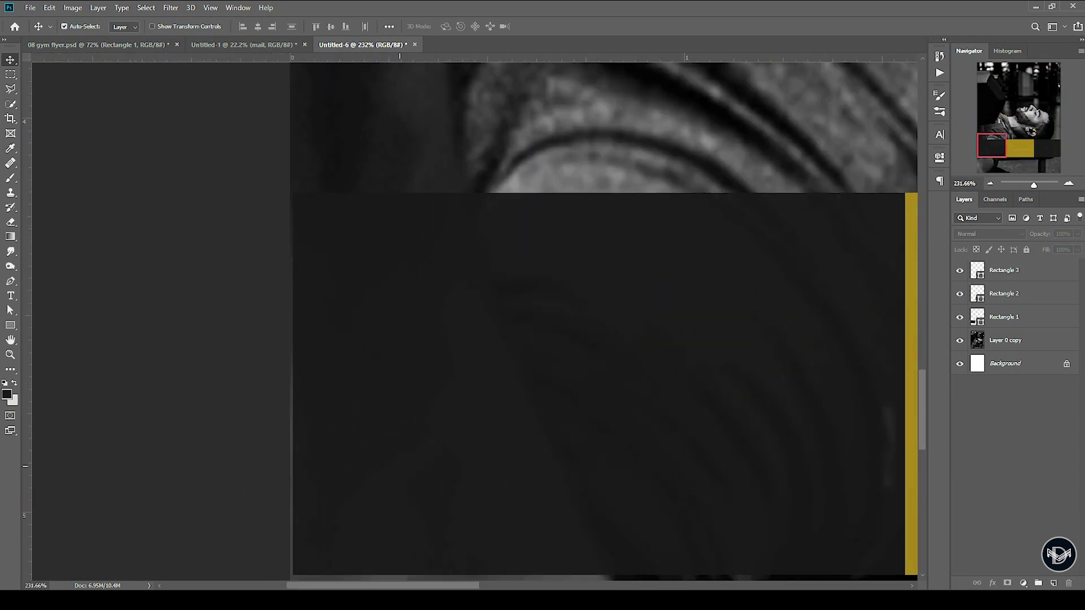
Stretch the left dark rectangle so its edge reaches the page edge
click(437, 464)
key(ctrl+t)
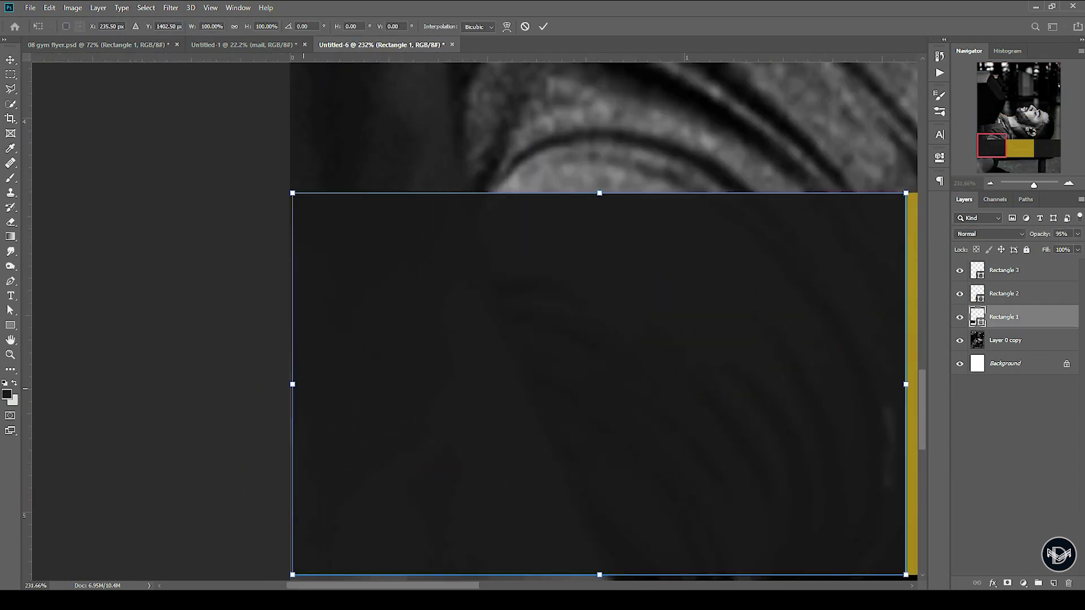
drag(294, 386, 293, 386)
scroll(294, 386, down, 5)
key(alt+space)
click(688, 418)
scroll(688, 419, up, 1)
scroll(688, 418, up, 2)
key(Return)
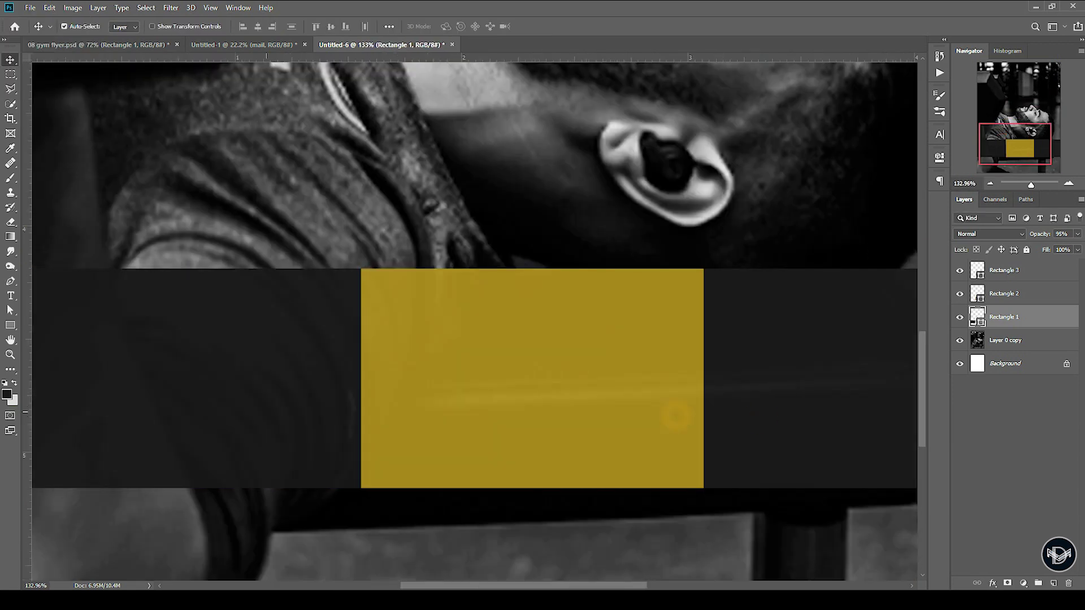
scroll(688, 419, up, 2)
scroll(763, 409, down, 2)
scroll(763, 409, down, 2)
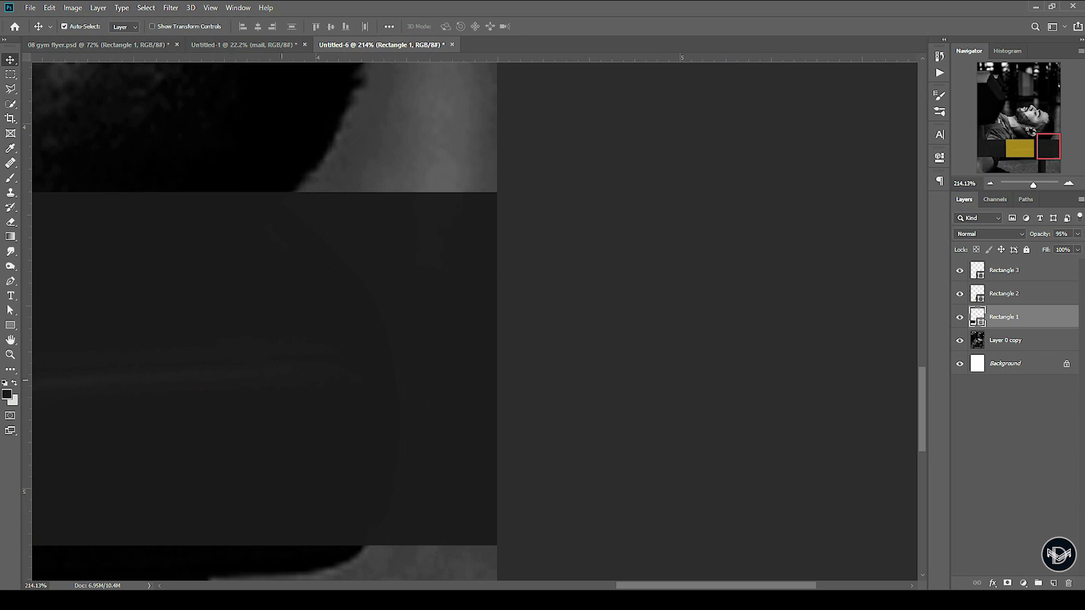
scroll(285, 382, down, 1)
scroll(284, 382, down, 2)
scroll(450, 362, up, 1)
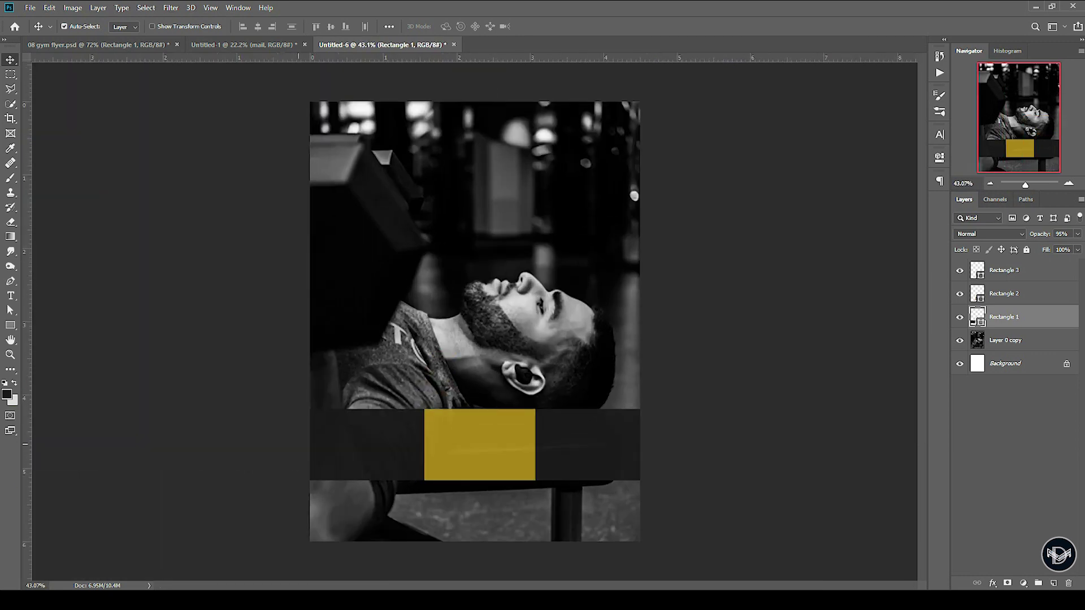
scroll(475, 321, up, 1)
Nudge all three rectangles up together and group them as '3 shap'
ctrl+click(1044, 272)
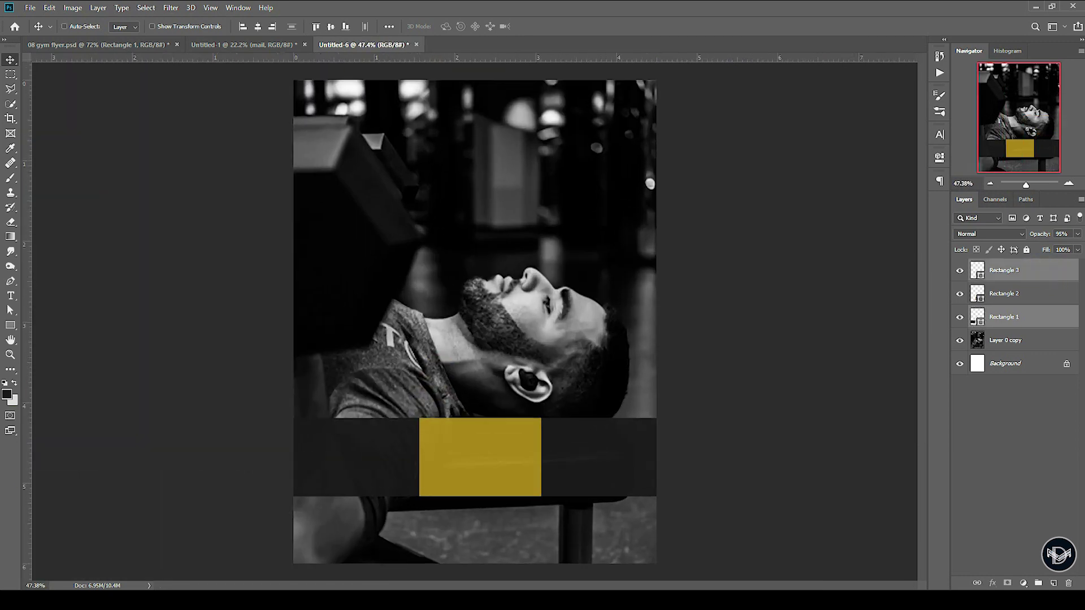
key(ctrl+t)
key(Up)
key(Up)
key(Up)
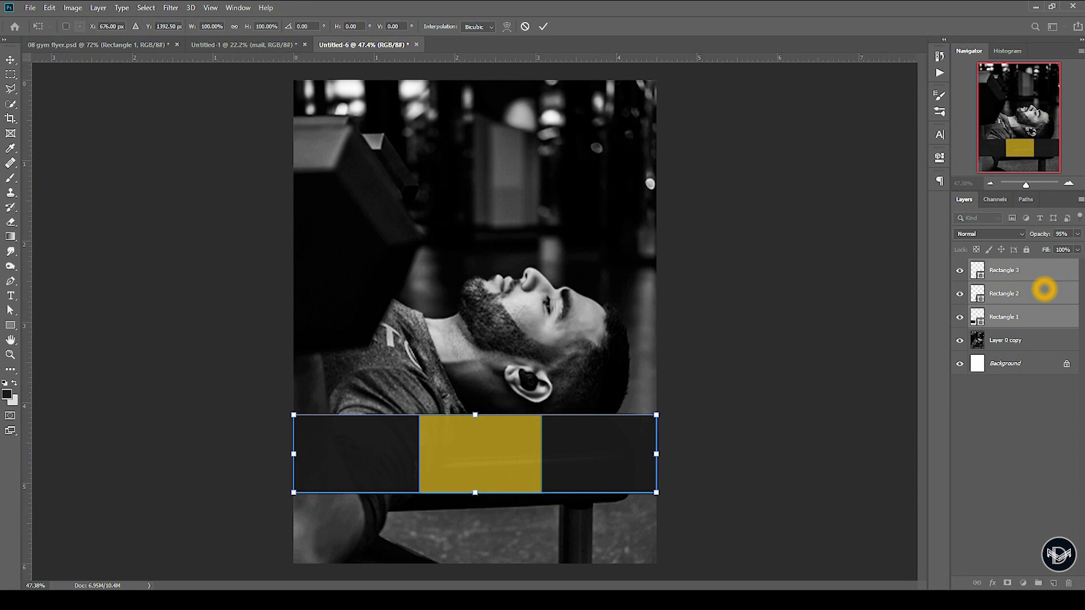
key(Up)
key(Up)
key(Up)
key(Up)
key(Up)
key(Up)
key(Up)
key(Up)
key(Up)
key(Return)
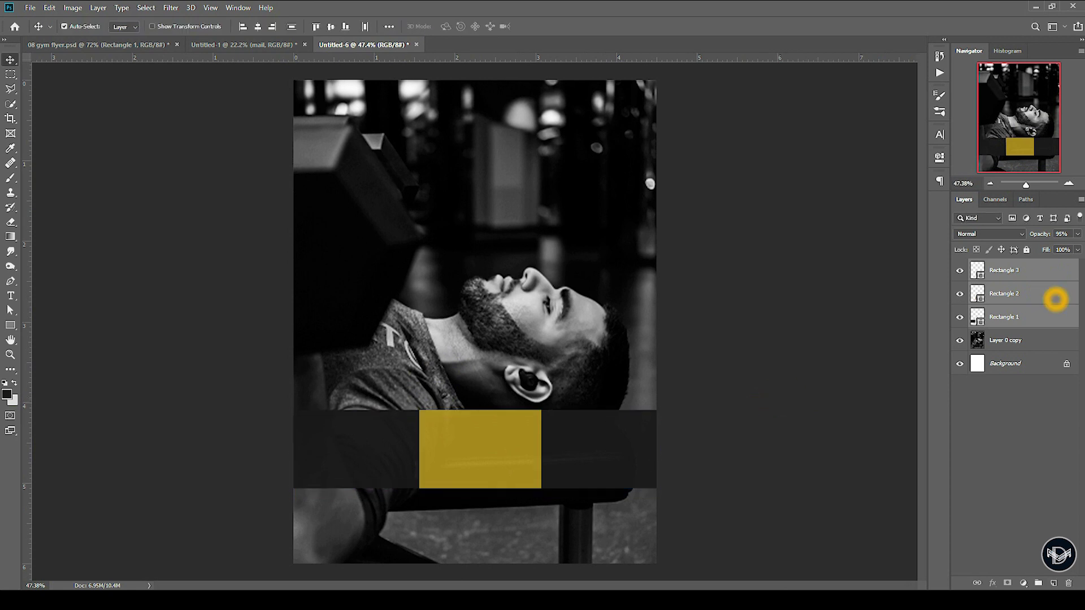
key(ctrl+g)
double_click(1002, 265)
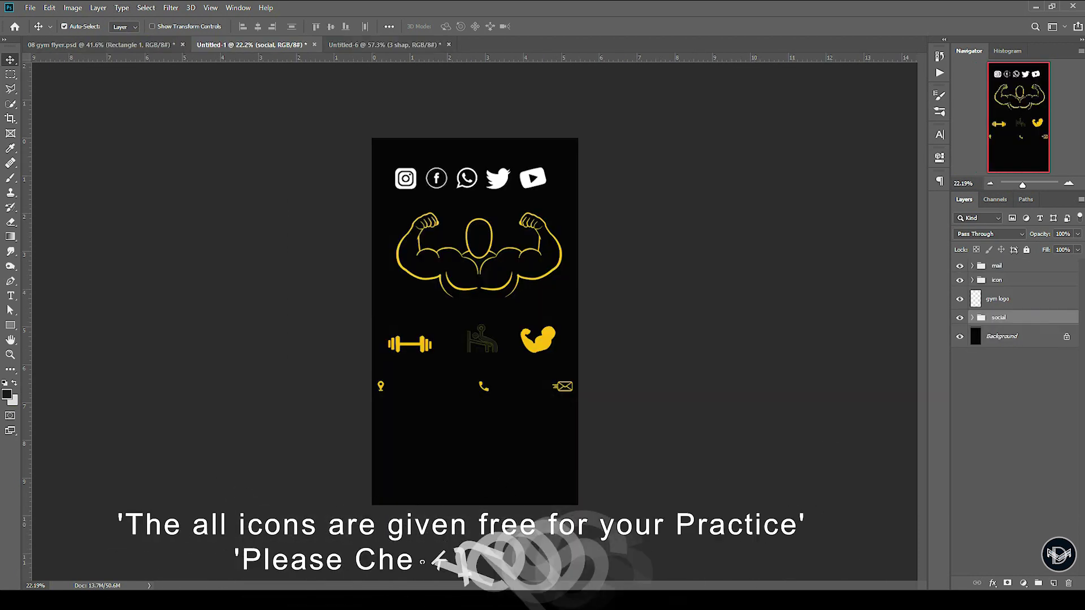
Copy the social icons into the flyer, scaled to about 24%, near the top right
click(1039, 318)
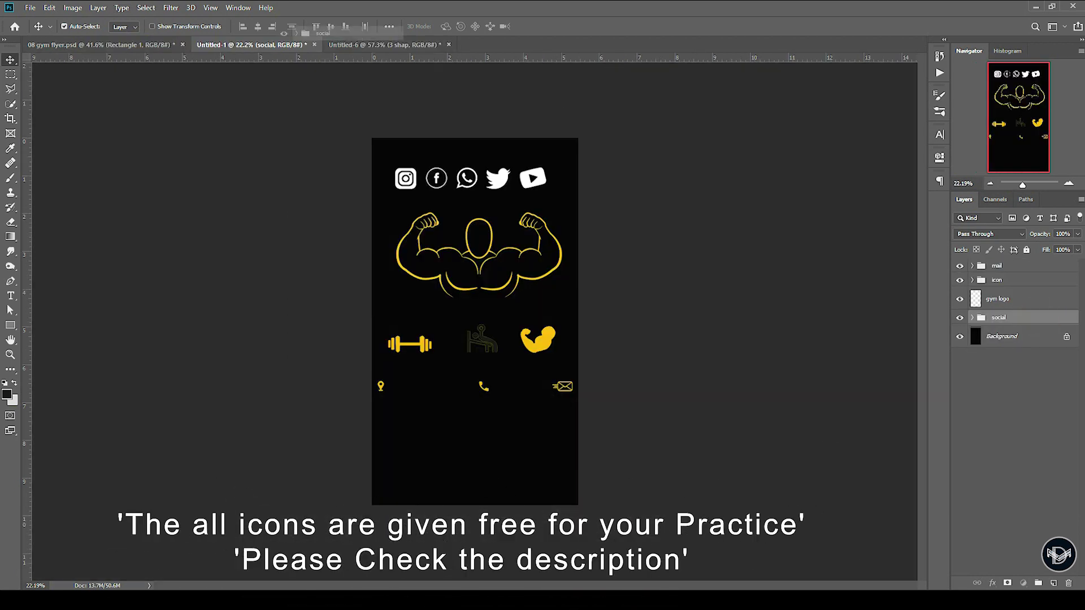
drag(1039, 318, 418, 169)
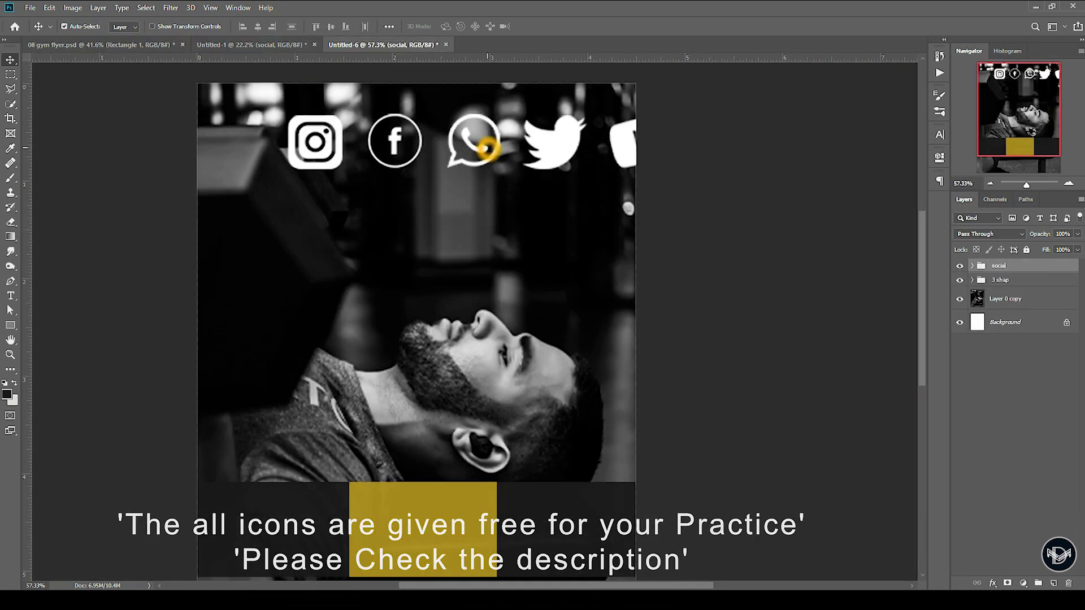
key(ctrl+t)
mouse_move(678, 169)
mouse_down()
mouse_move(531, 127)
mouse_move(574, 125)
mouse_up()
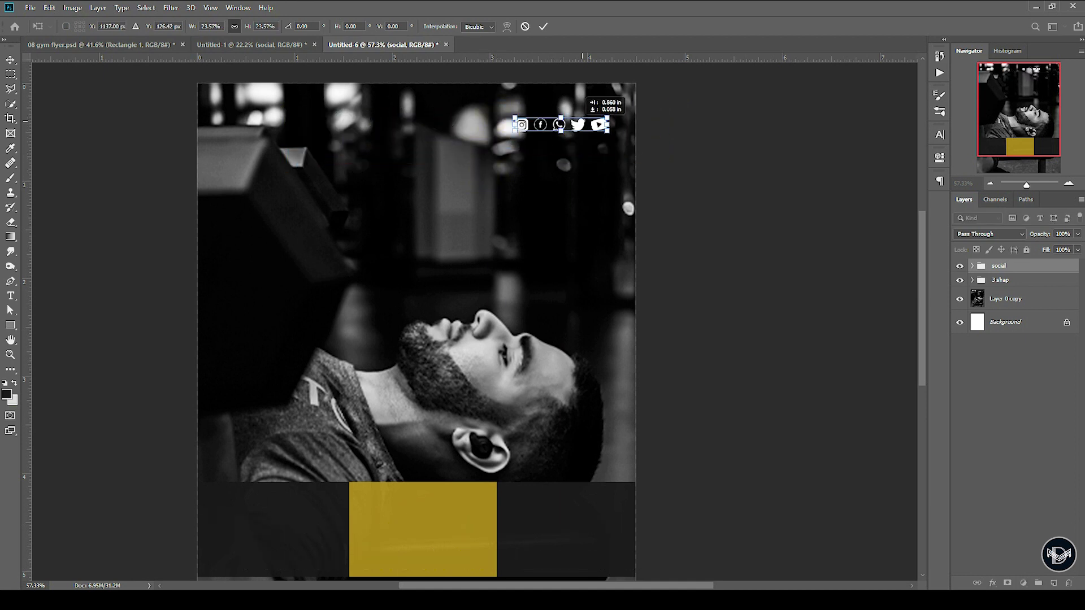
scroll(574, 126, down, 1)
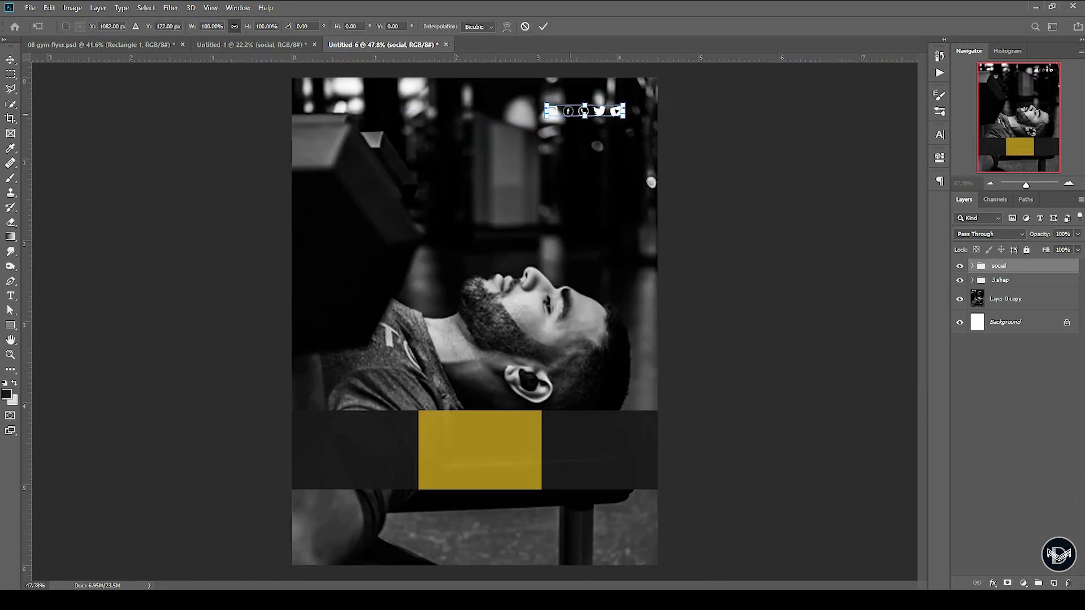
mouse_move(594, 113)
mouse_down()
mouse_move(597, 138)
mouse_move(612, 116)
mouse_up()
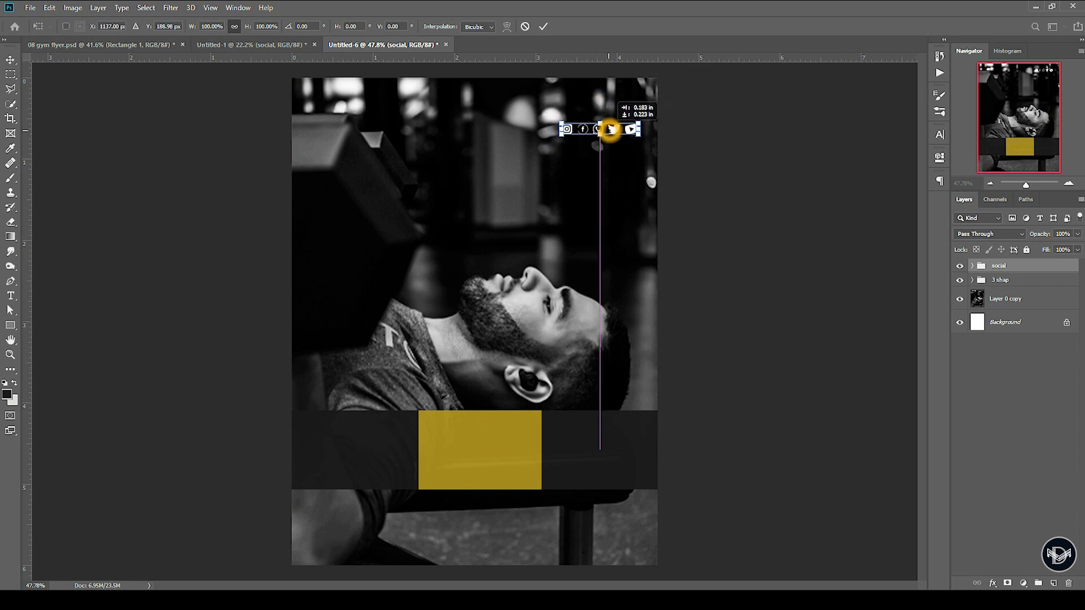
click(806, 147)
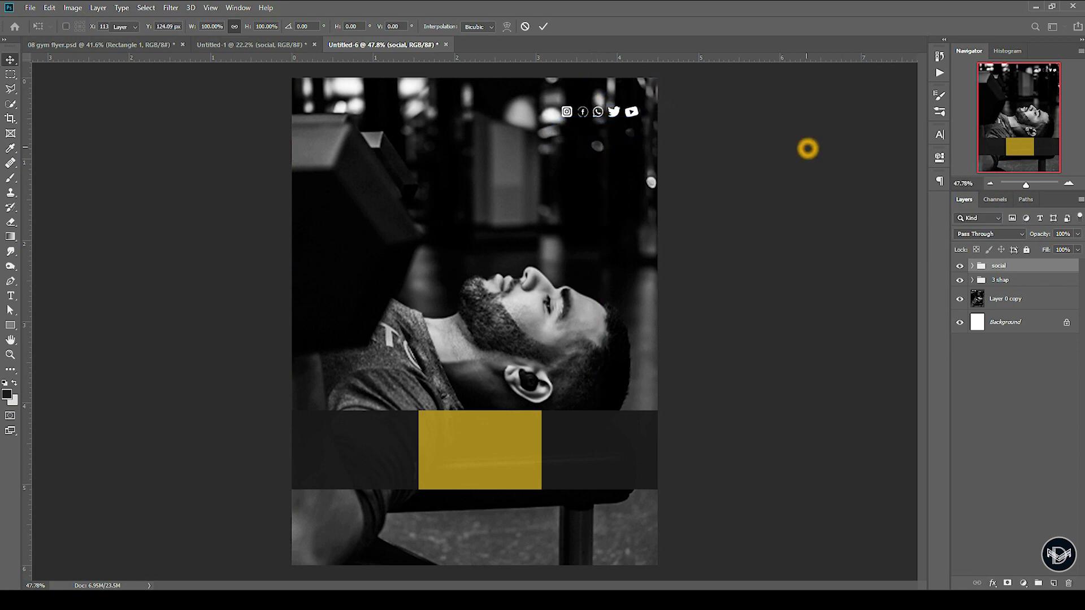
scroll(763, 211, down, 1)
scroll(476, 326, up, 1)
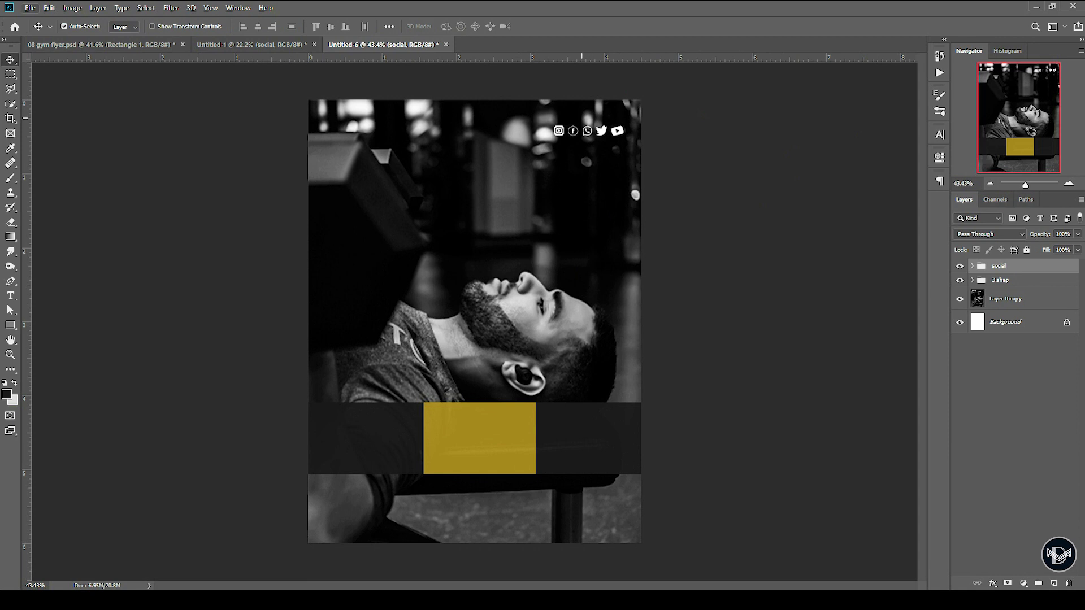
Place the yellow muscle logo at the flyer's top left, scaled to about 35%
click(249, 45)
drag(475, 254, 390, 31)
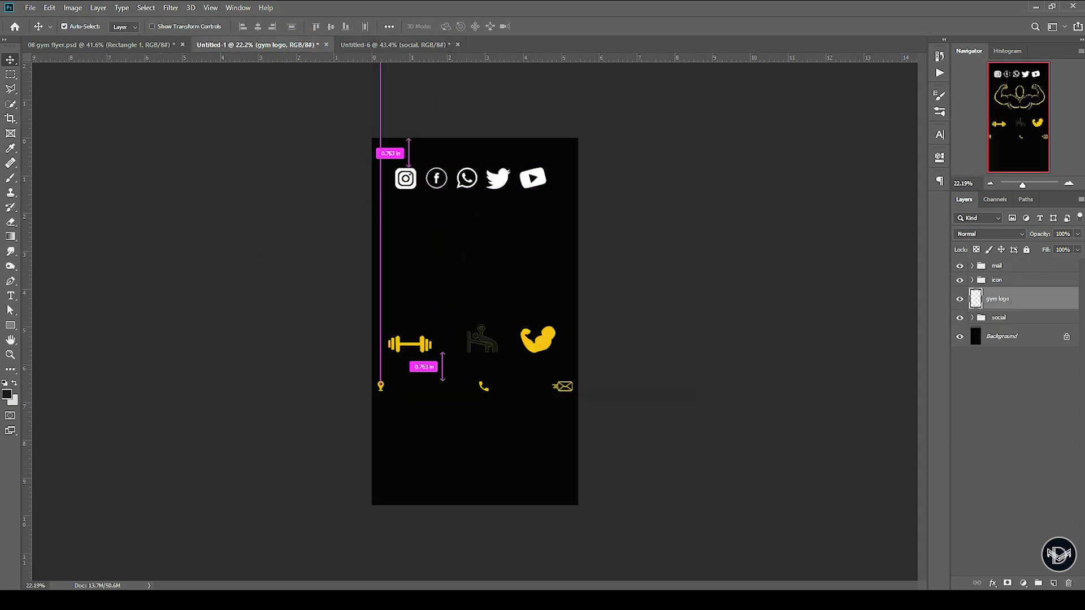
drag(389, 31, 376, 151)
key(ctrl+t)
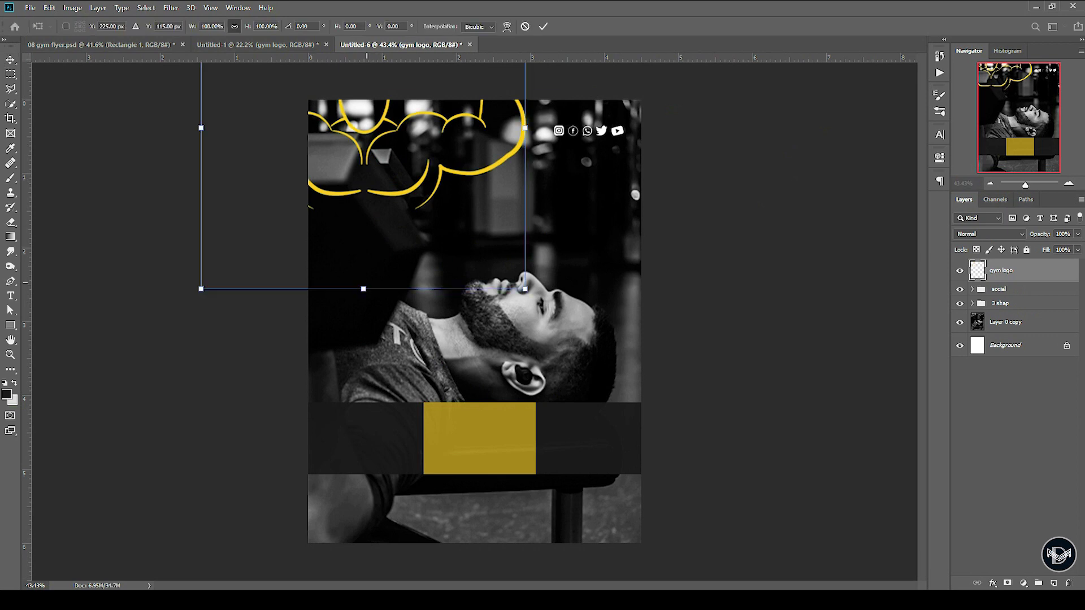
drag(520, 284, 396, 169)
drag(363, 102, 387, 136)
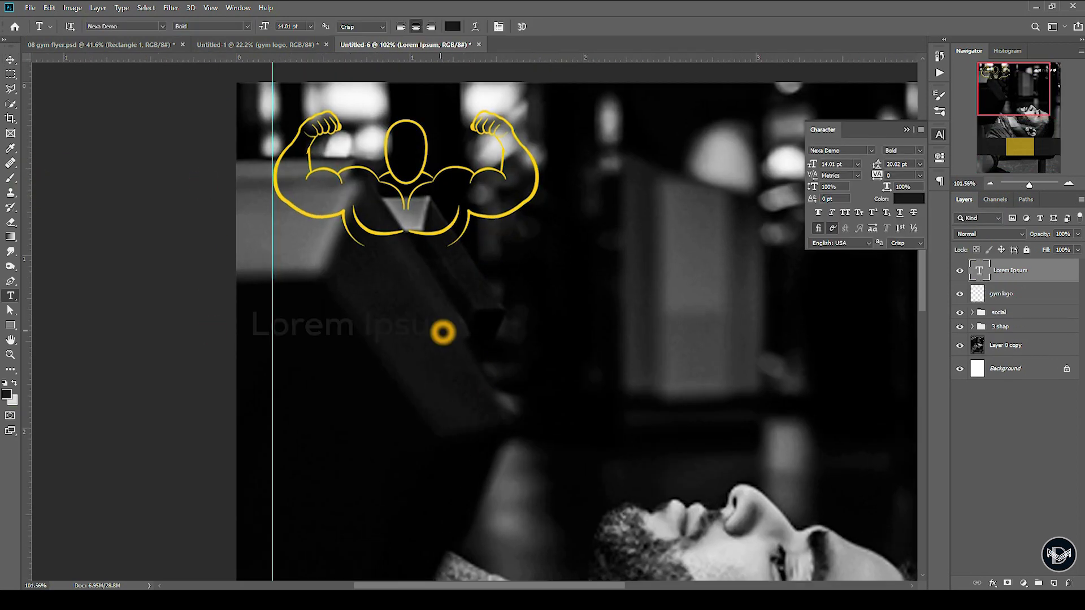
Replace the placeholder with yellow #ffc525 text reading 'Your Logo'
drag(443, 333, 274, 335)
click(446, 333)
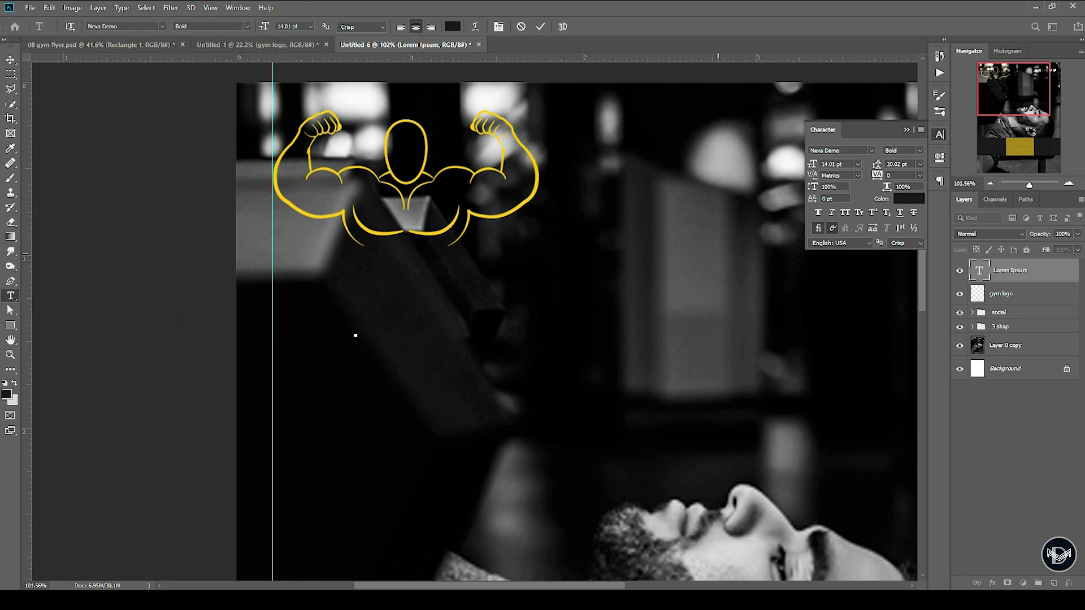
click(904, 199)
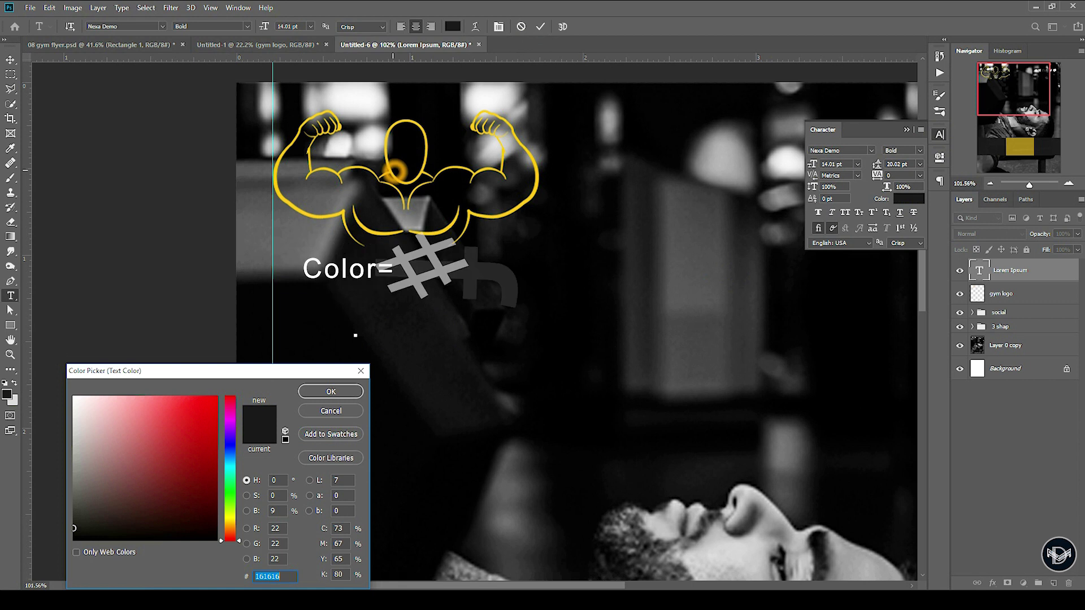
text(ffc525)
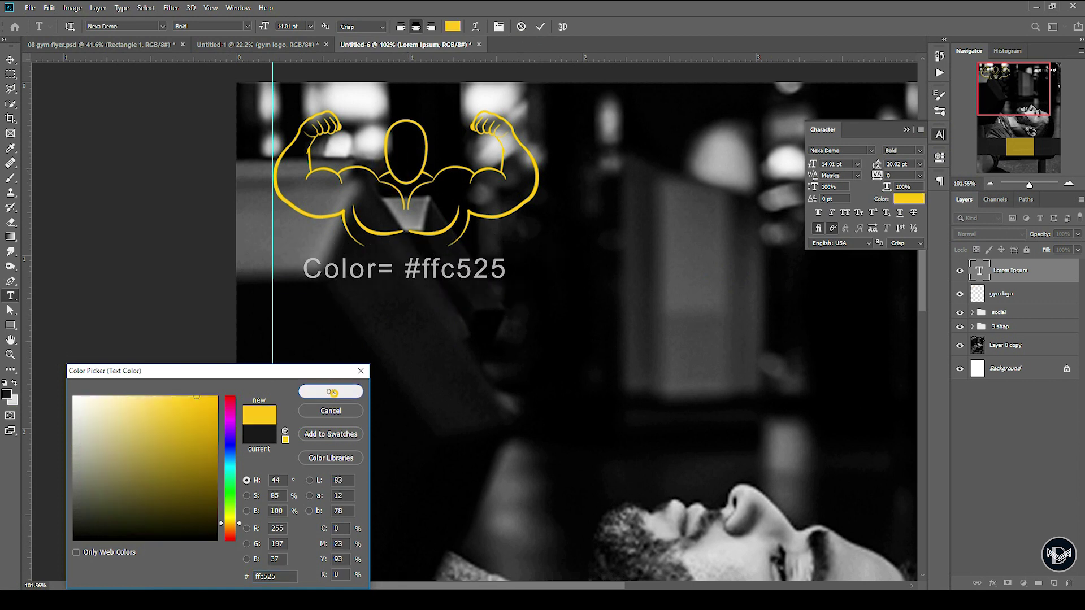
key(Return)
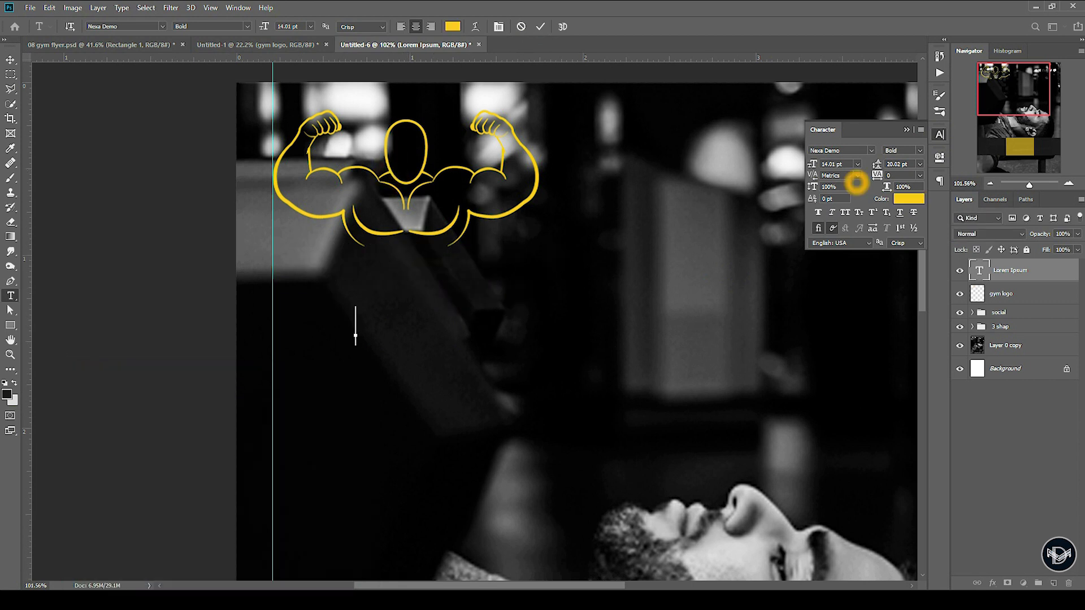
text(y)
key(BackSpace)
text(Your)
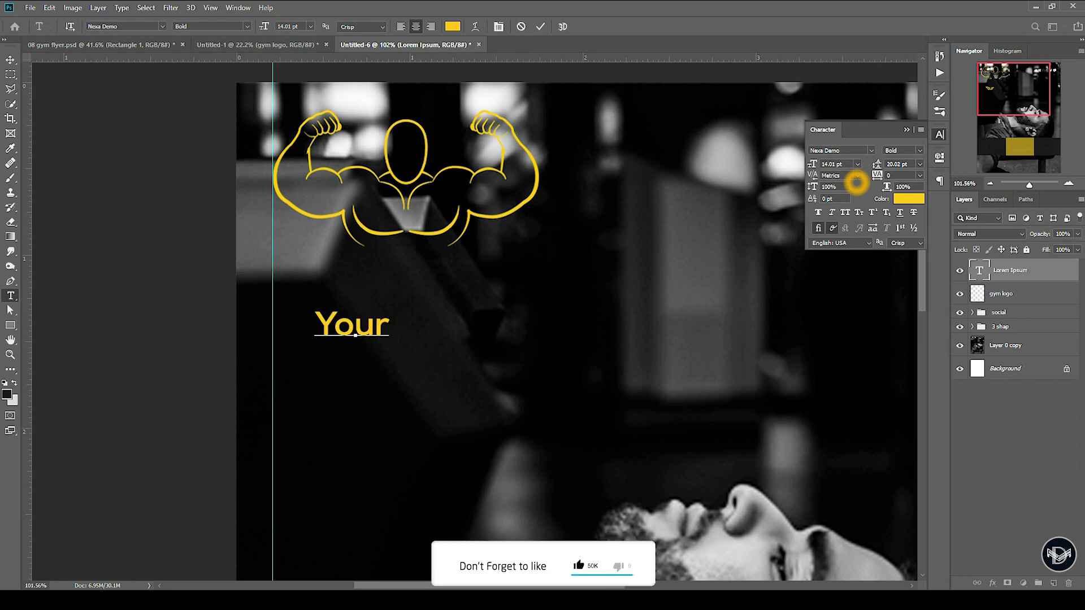
text( Logo)
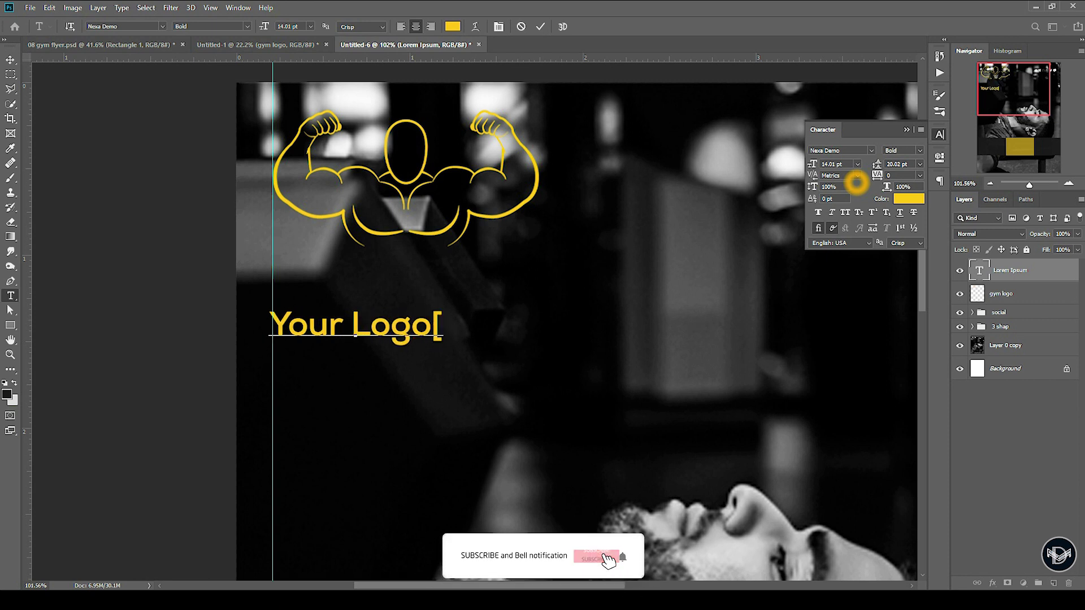
Place 'Your Logo' under the muscle logo and scale it up to about 130%
mouse_move(351, 363)
mouse_down()
mouse_move(428, 287)
mouse_move(406, 290)
mouse_up()
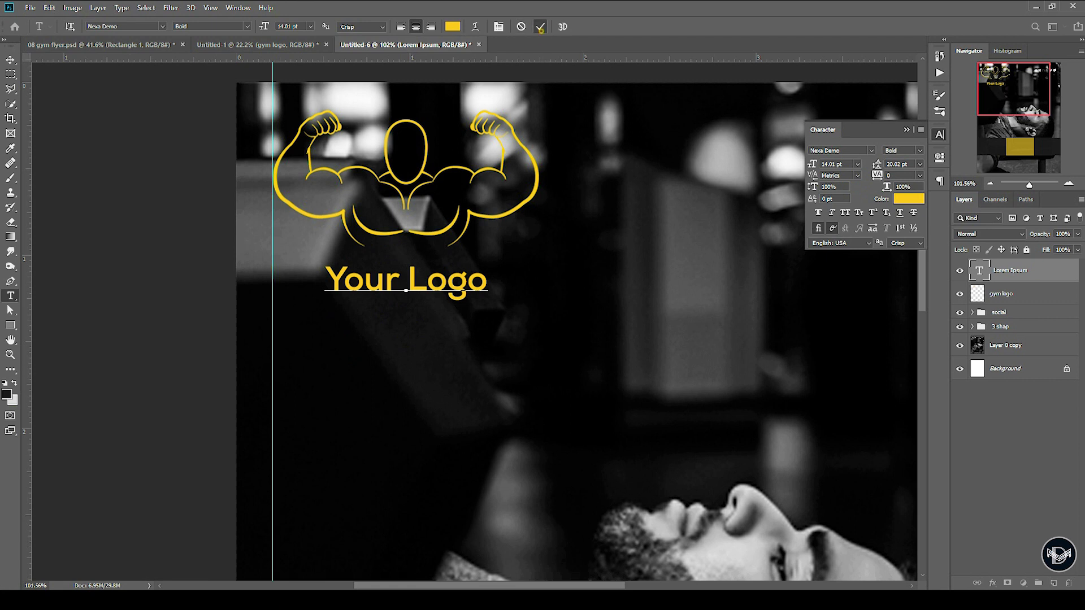
click(12, 59)
key(ctrl+t)
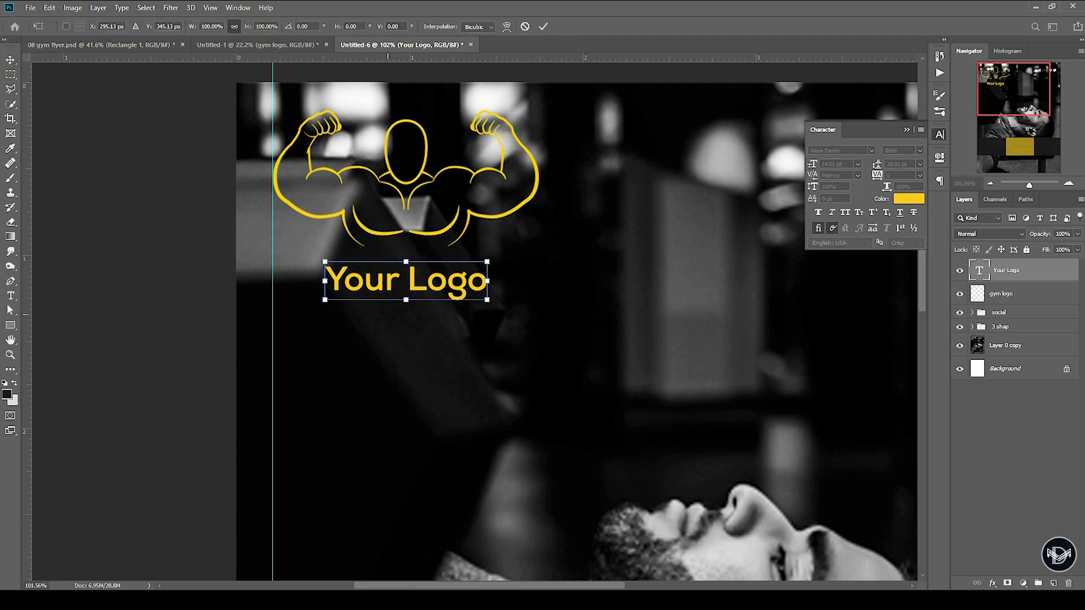
drag(413, 305, 427, 257)
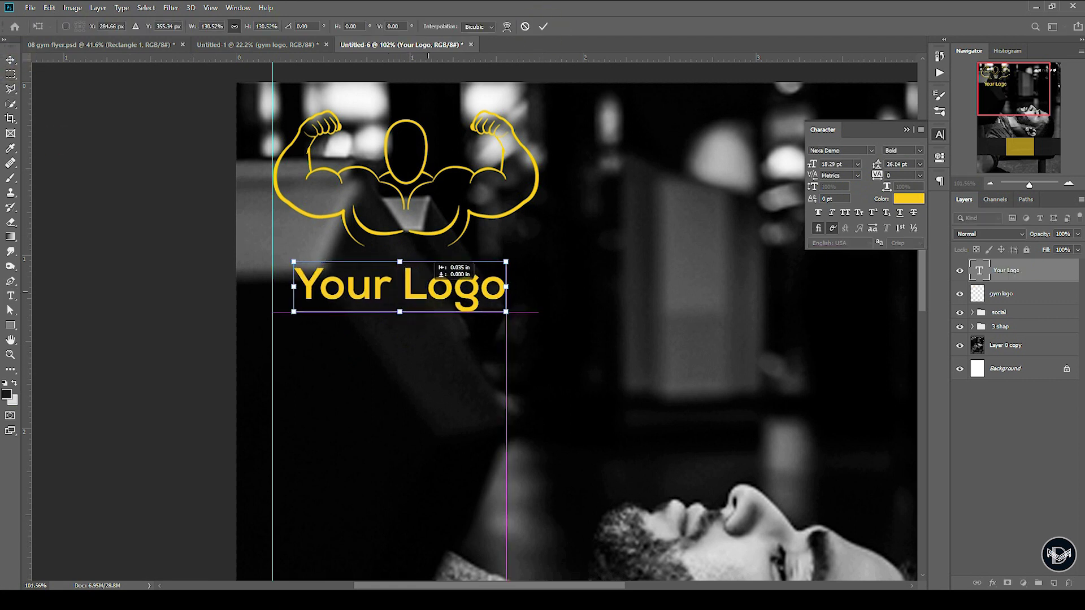
key(Return)
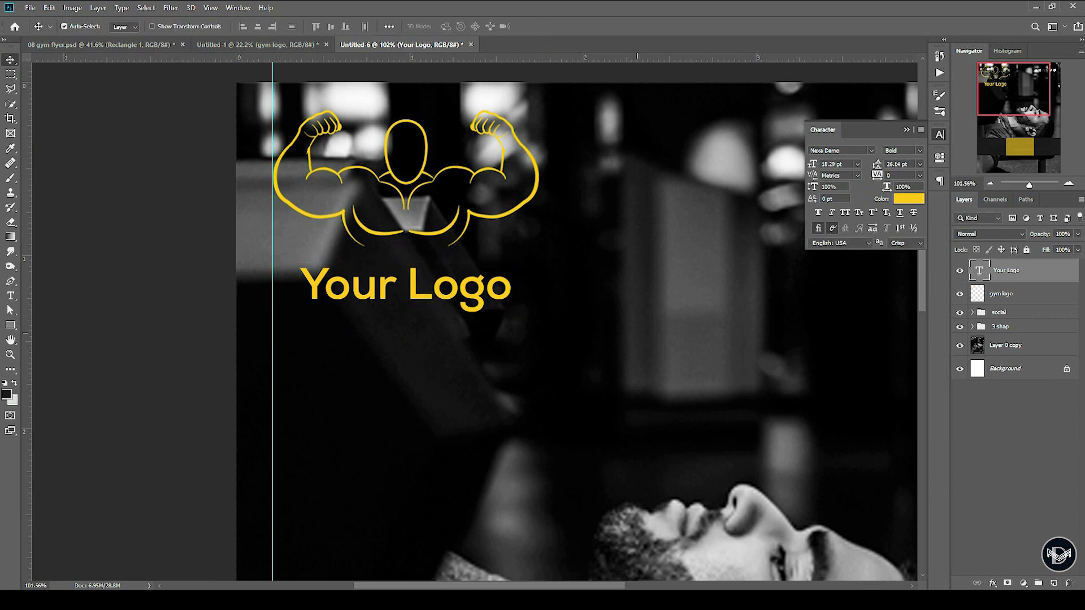
Apply Faux Bold and All Caps, then nudge YOUR LOGO up and right into place
double_click(481, 304)
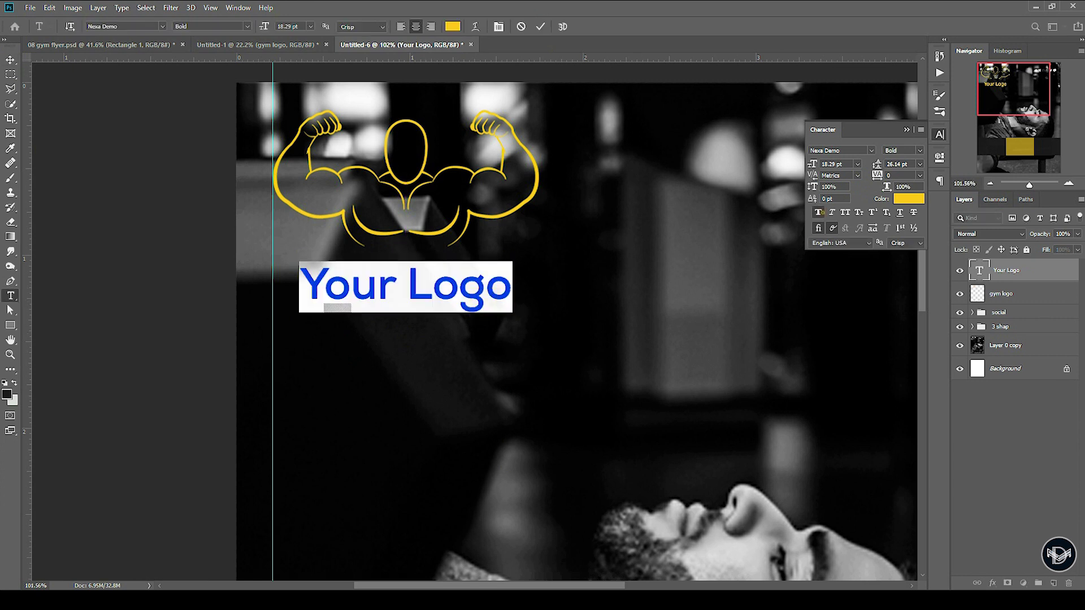
click(818, 212)
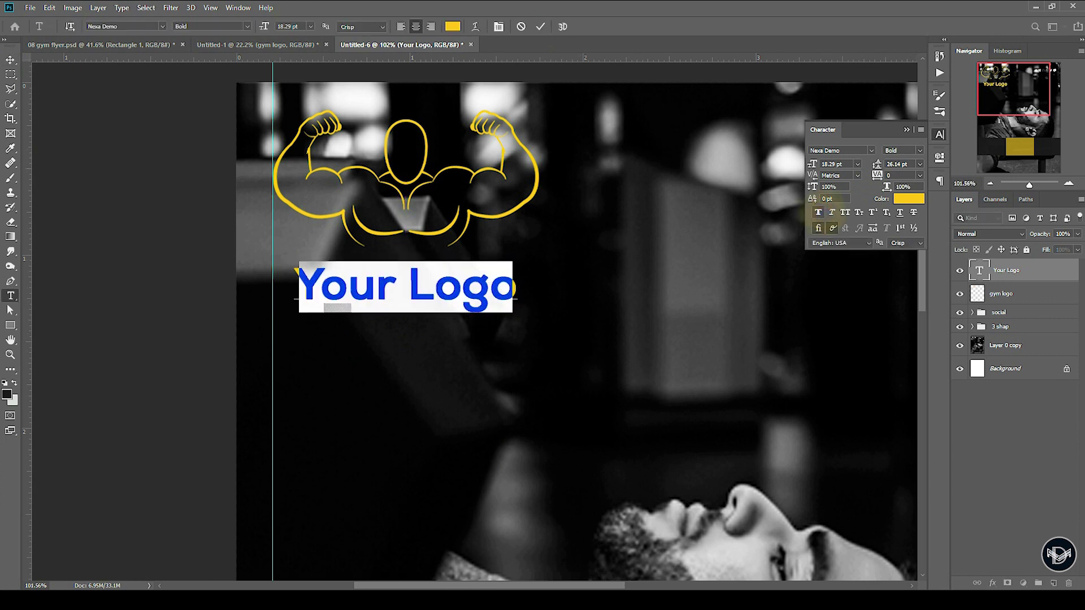
click(845, 213)
click(540, 26)
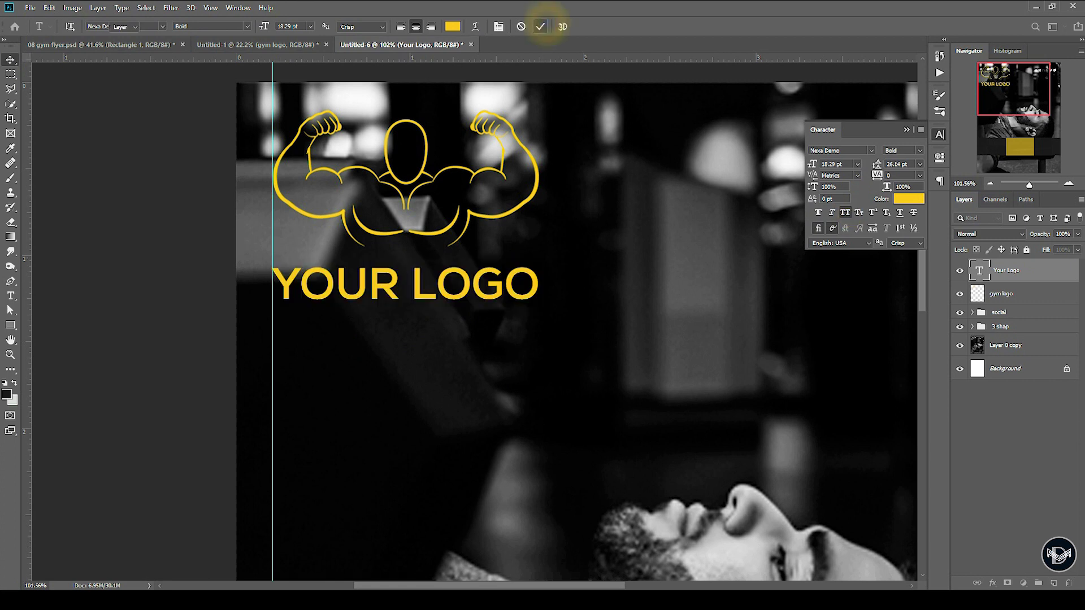
key(v)
drag(423, 298, 424, 299)
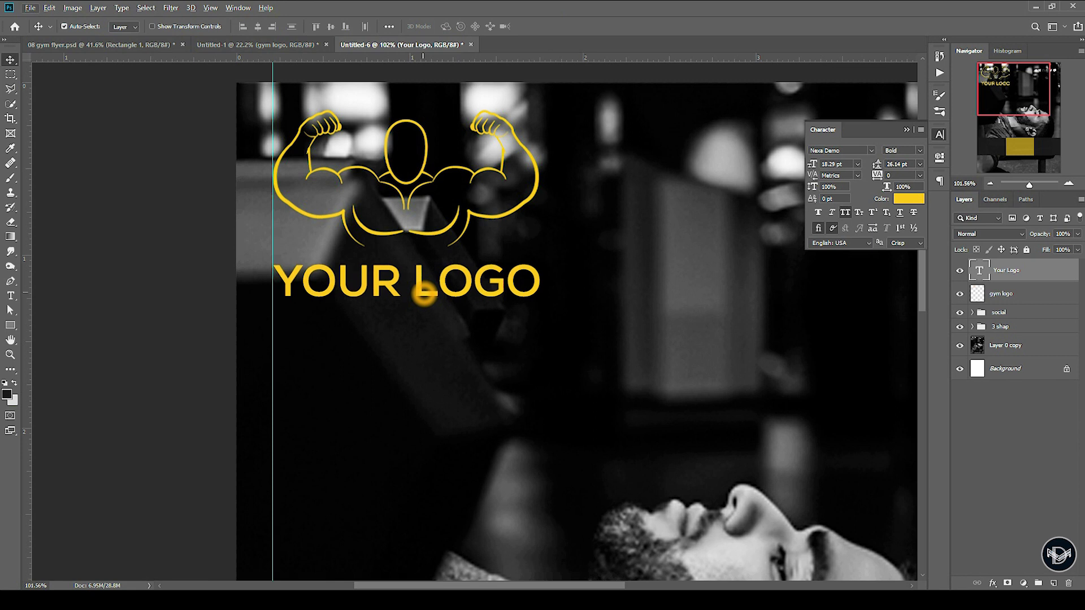
drag(423, 294, 418, 289)
Nudge the resized muscle logo into place and move YOUR LOGO up closer to it
scroll(547, 335, down, 5)
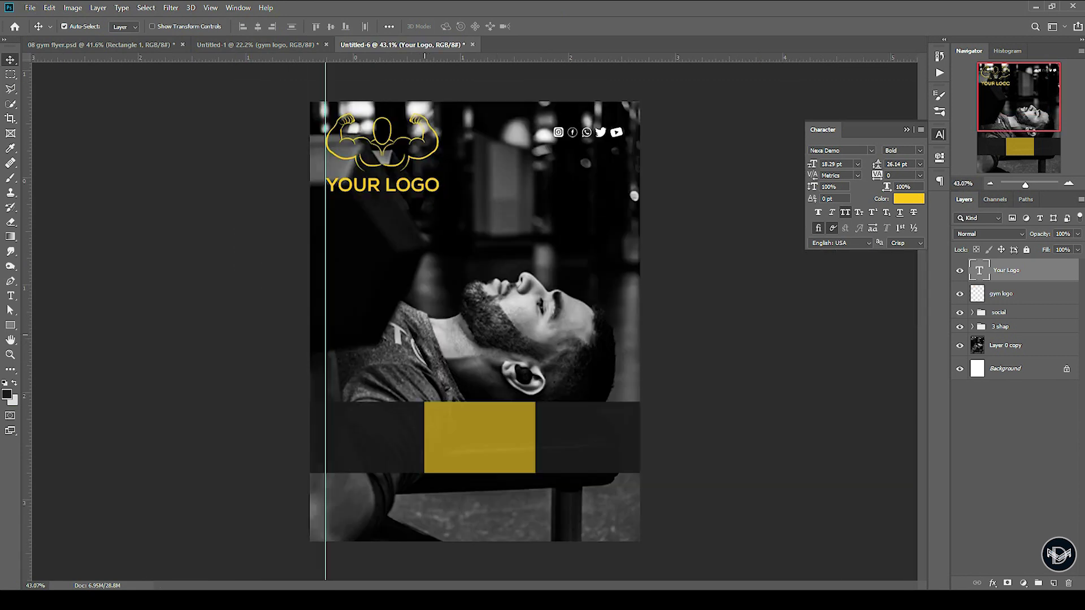
scroll(547, 335, up, 2)
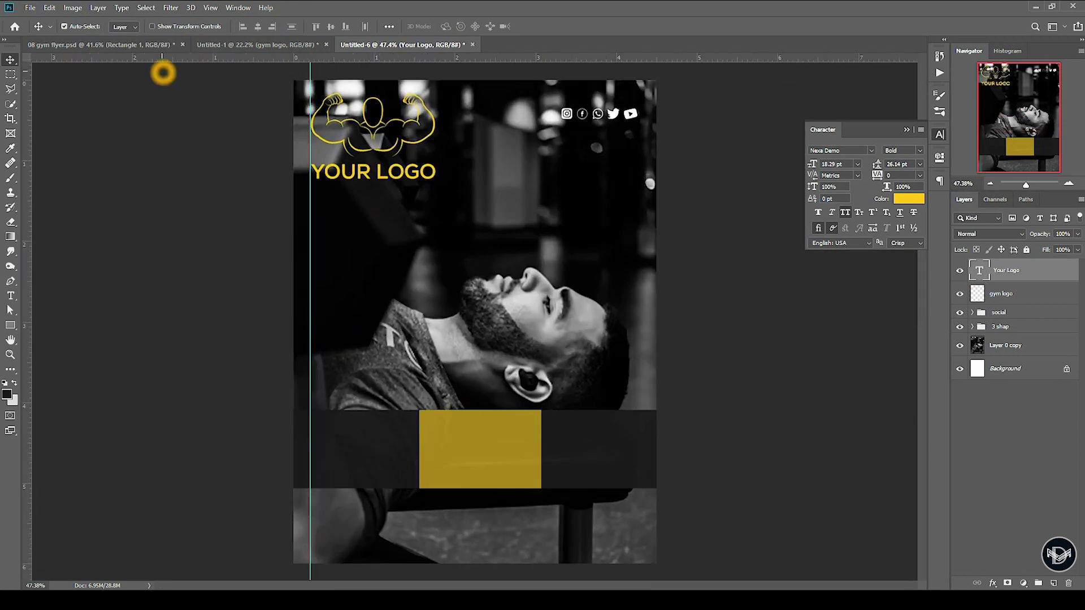
key(shift+Right)
key(shift+Down)
key(shift+Down)
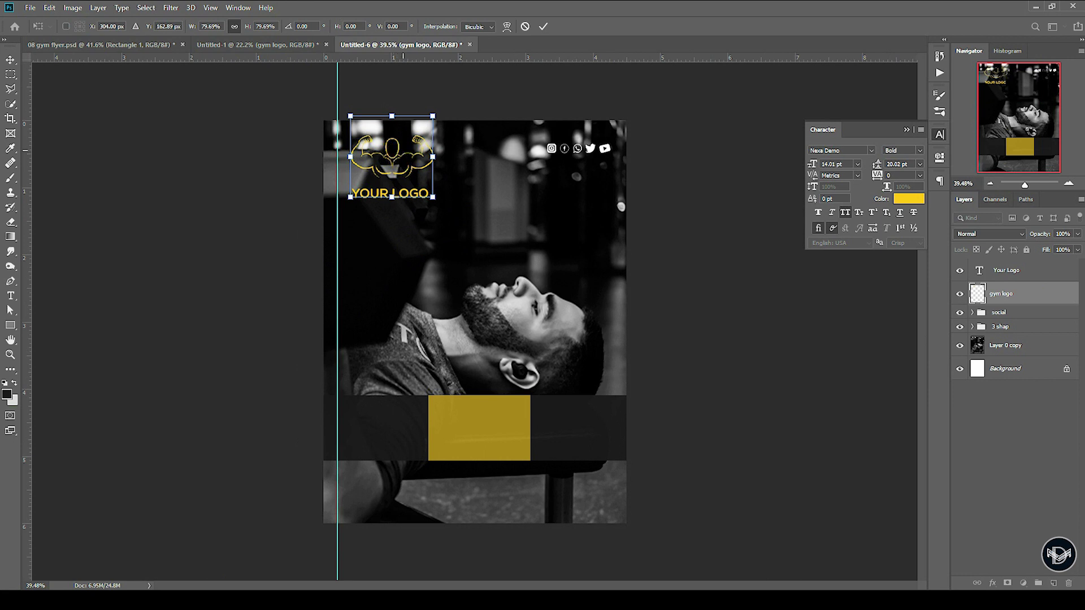
click(543, 26)
scroll(422, 265, up, 3)
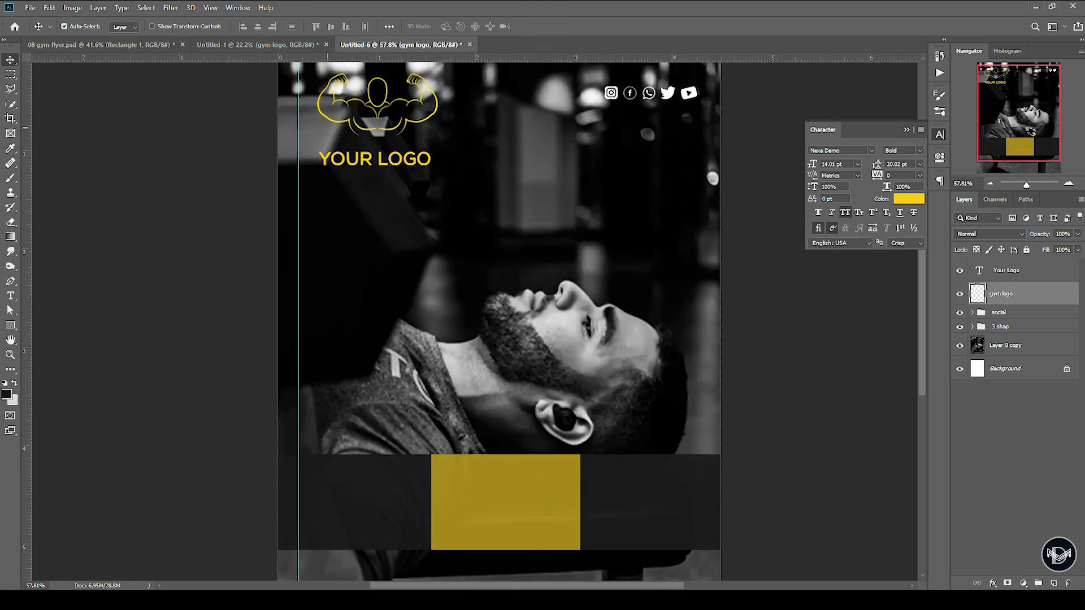
drag(367, 160, 368, 149)
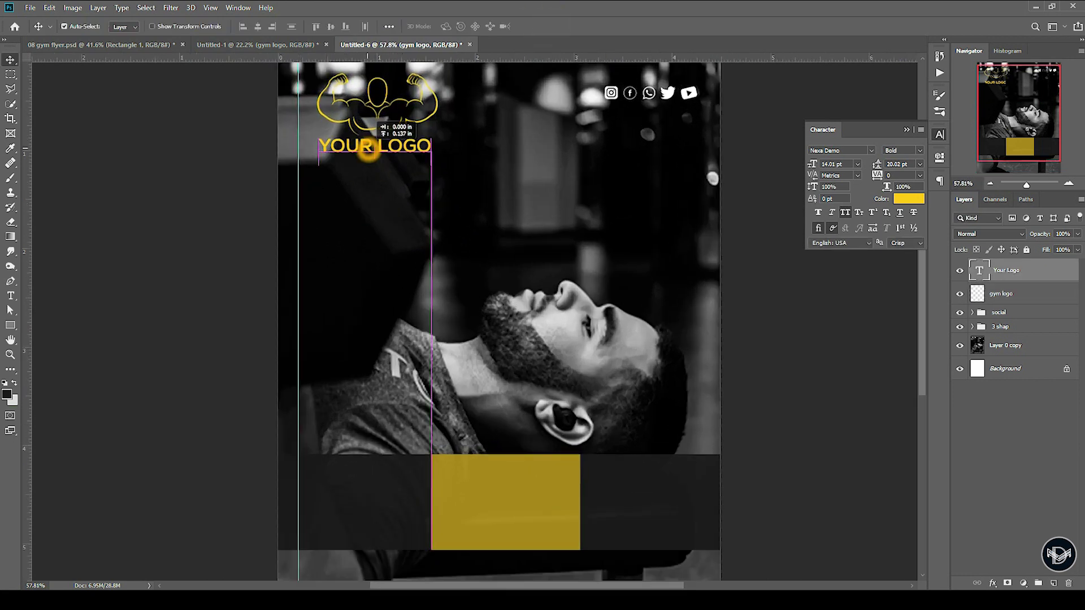
Add a left vertical guide, shift the muscle logo onto it, and drag a caption copy below
drag(316, 134, 318, 134)
scroll(315, 68, up, 5)
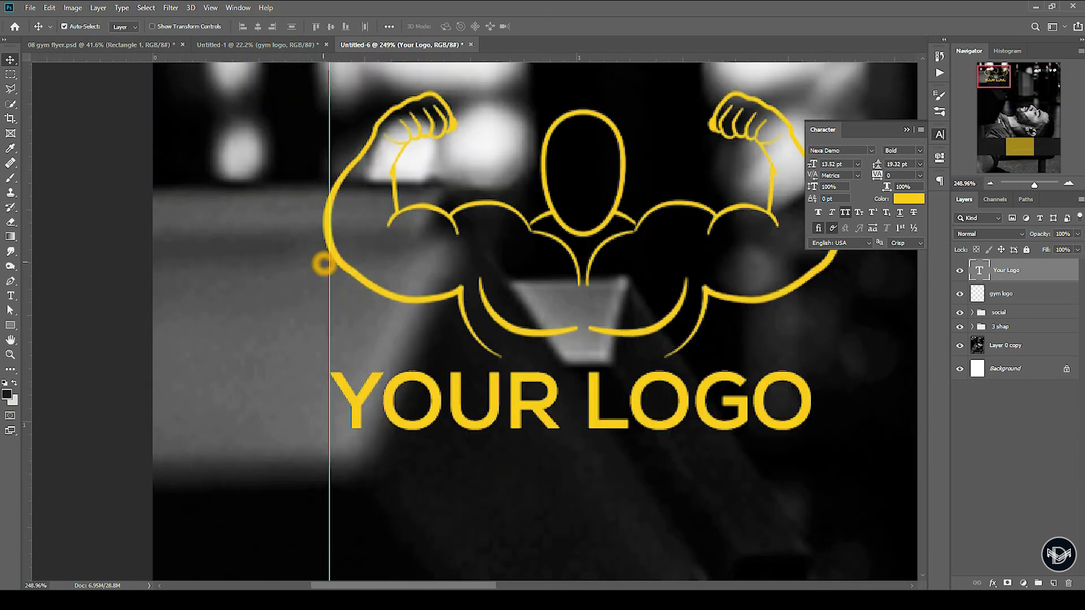
scroll(321, 263, up, 3)
key(alt+bracketleft)
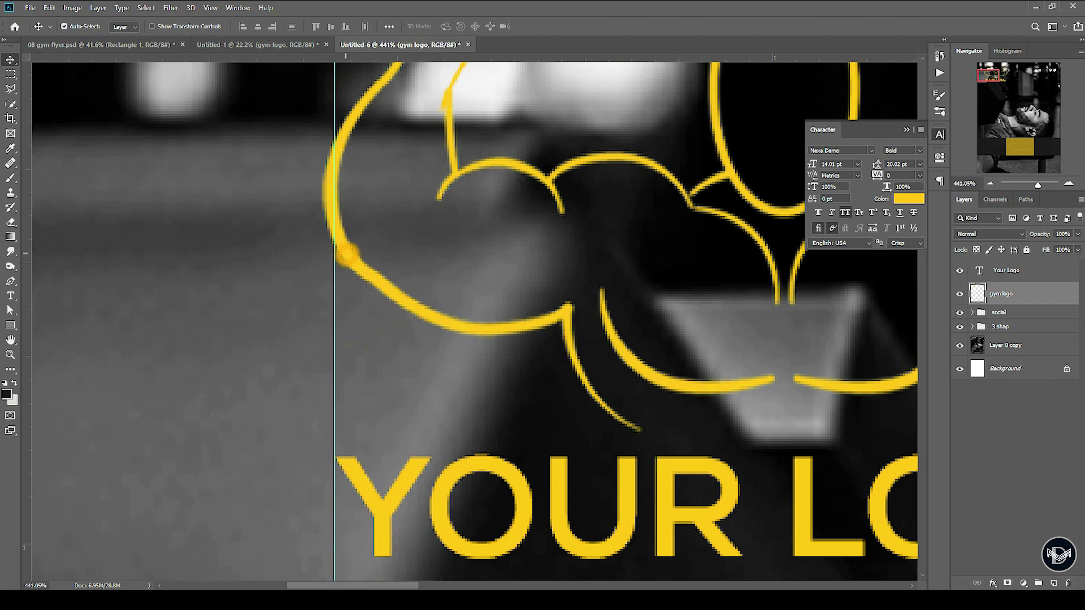
key(Right)
key(Right)
key(Right)
key(Right)
key(Right)
scroll(429, 351, down, 5)
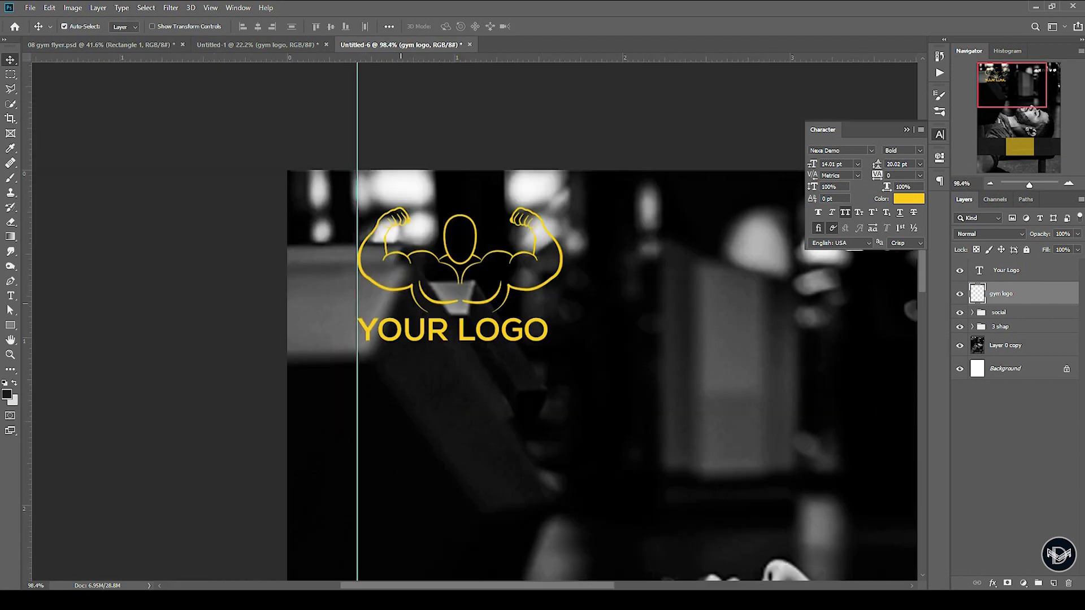
scroll(428, 351, down, 2)
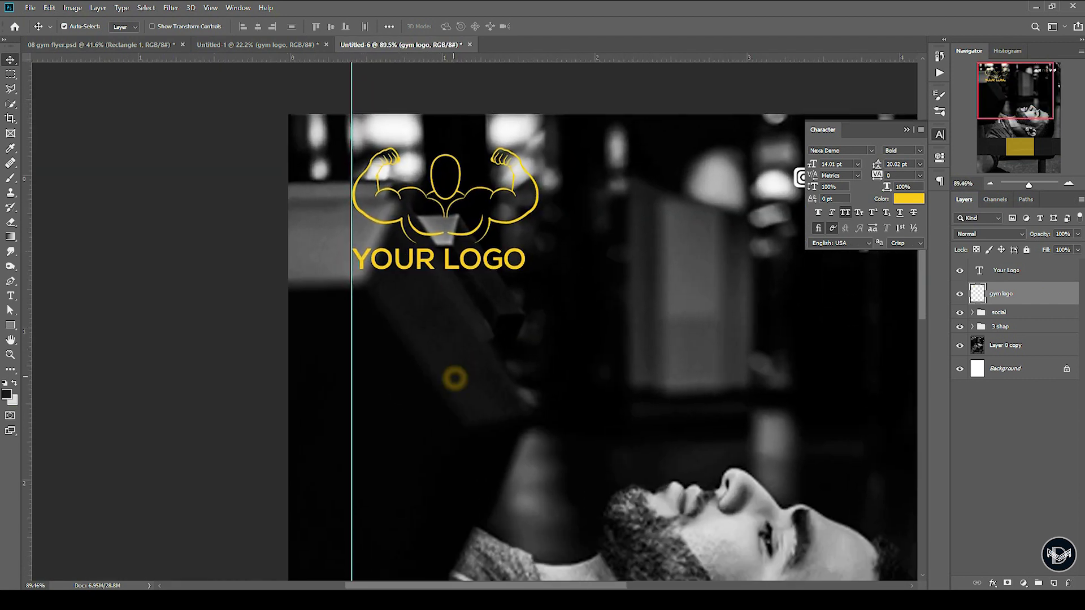
drag(440, 245, 439, 275)
Retype the copy as white (#ffffff) YOUR TAGLINE HERE at 4.52 pt
double_click(435, 291)
text(YOUR )
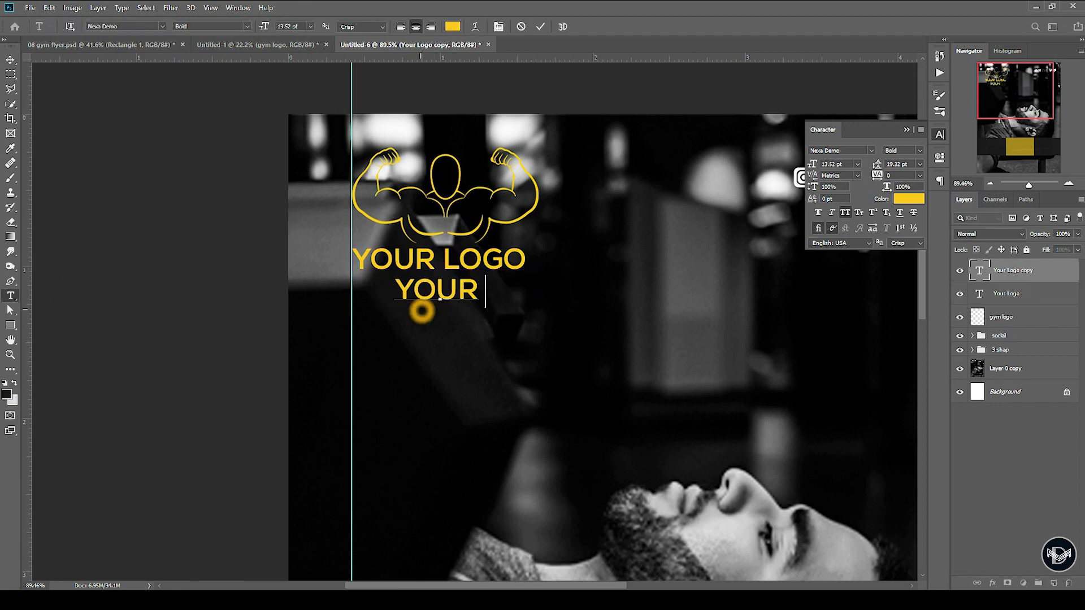
text(TAGLINE HERE)
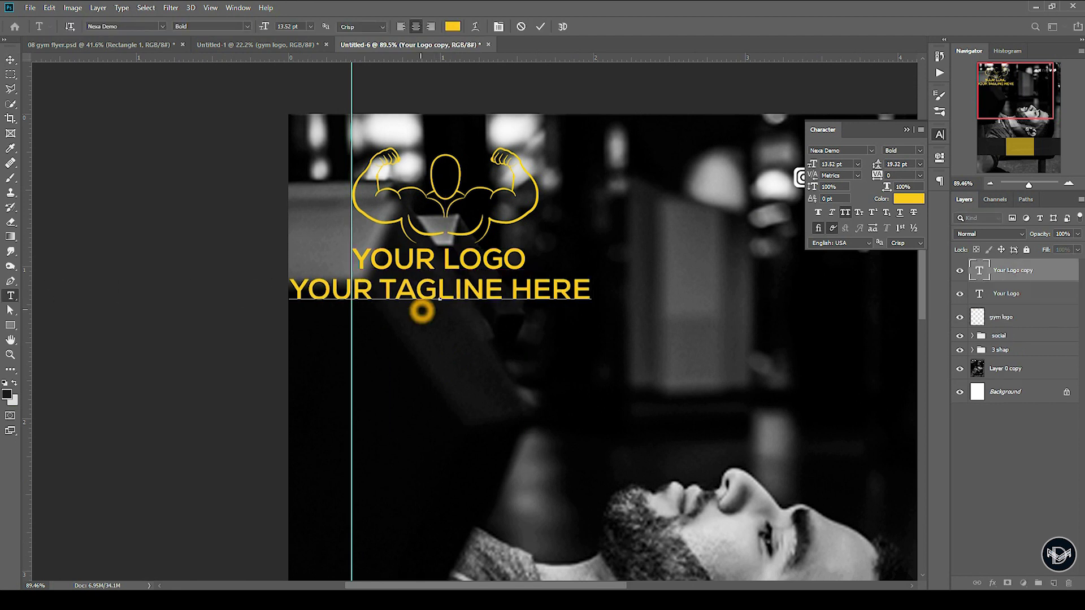
key(ctrl+a)
drag(812, 164, 804, 169)
click(908, 199)
text(ffffff)
key(Return)
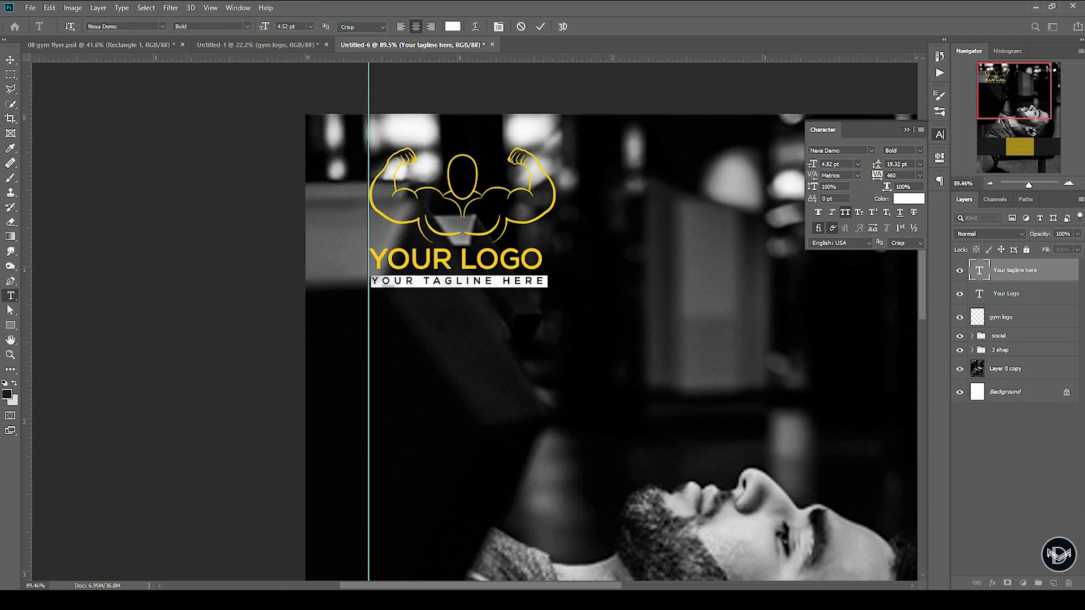
key(ctrl+Return)
key(v)
Drop another copy of the text below the tagline for the headline
scroll(458, 283, down, 3)
drag(367, 147, 367, 193)
double_click(370, 195)
text(GET)
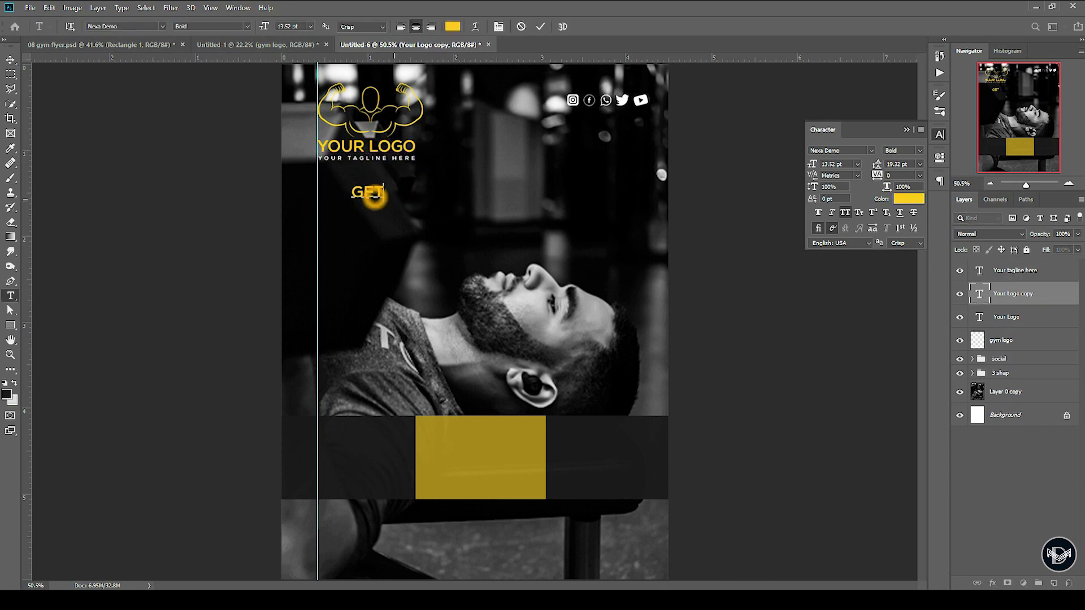
Set GET in Nexa Text Demo at 45.52 pt and move it down the page
click(872, 151)
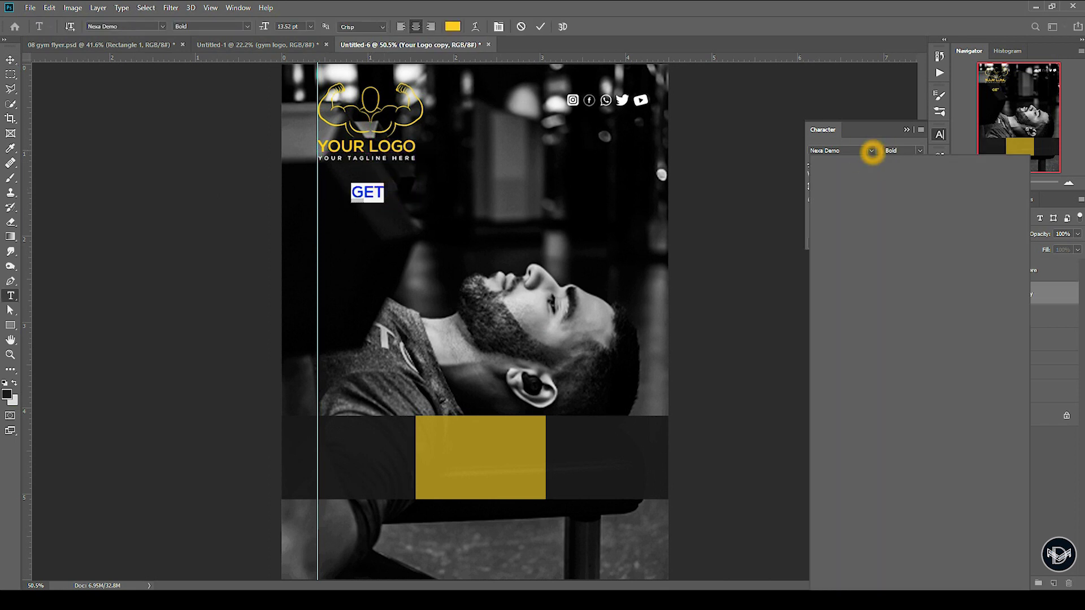
click(868, 250)
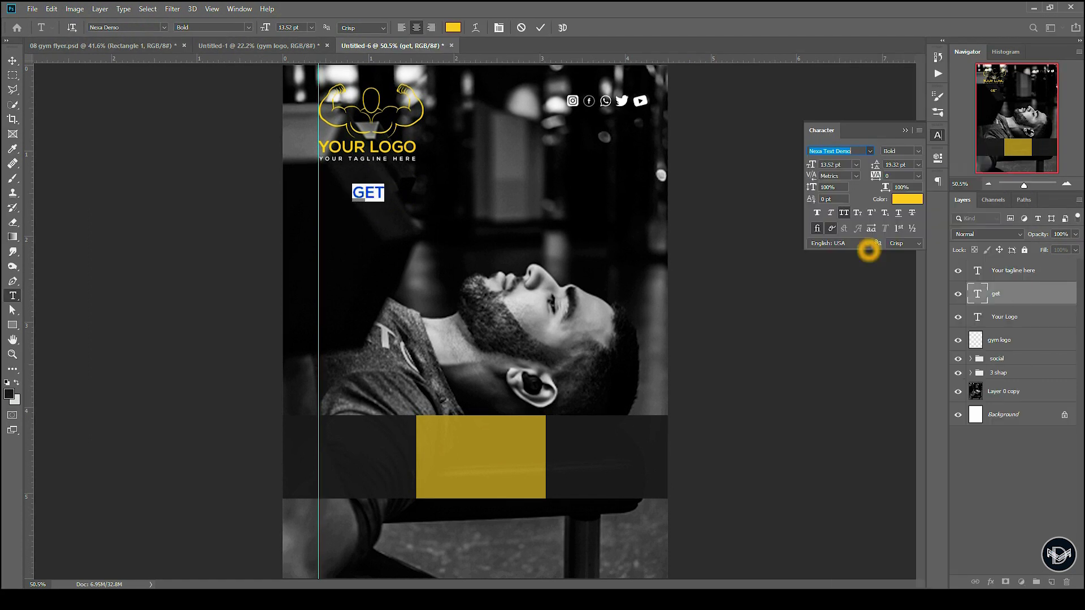
drag(812, 164, 824, 164)
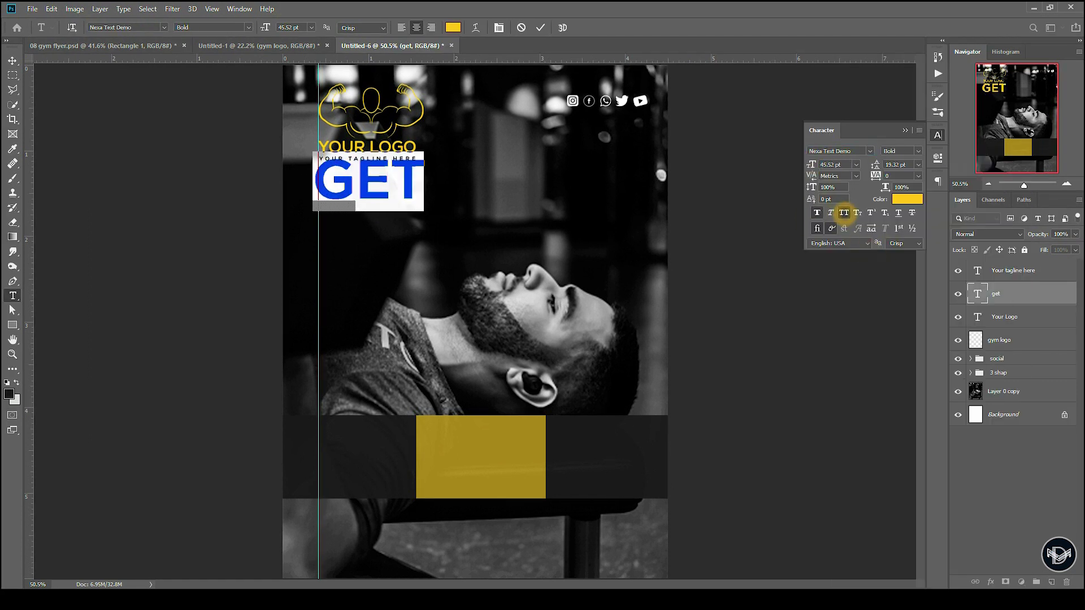
click(540, 27)
key(v)
mouse_move(370, 198)
mouse_down()
mouse_move(376, 226)
mouse_move(345, 265)
mouse_up()
Add a white FIT line below GET and scale it up slightly
key(t)
click(348, 265)
key(ctrl+a)
text(F)
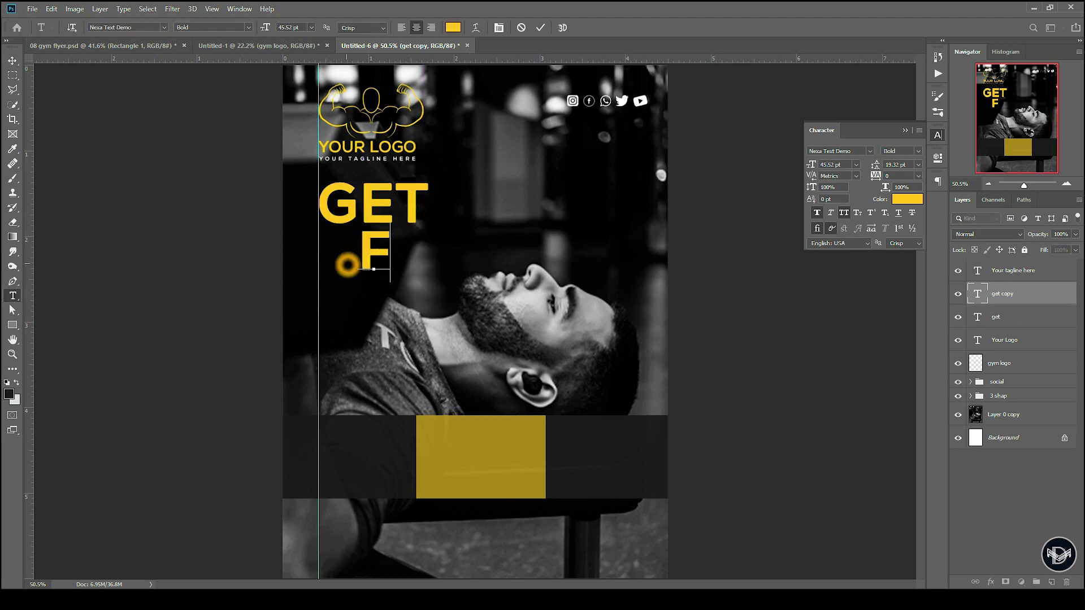
click(453, 28)
click(79, 407)
click(332, 387)
click(540, 27)
key(ctrl+t)
drag(406, 281, 417, 287)
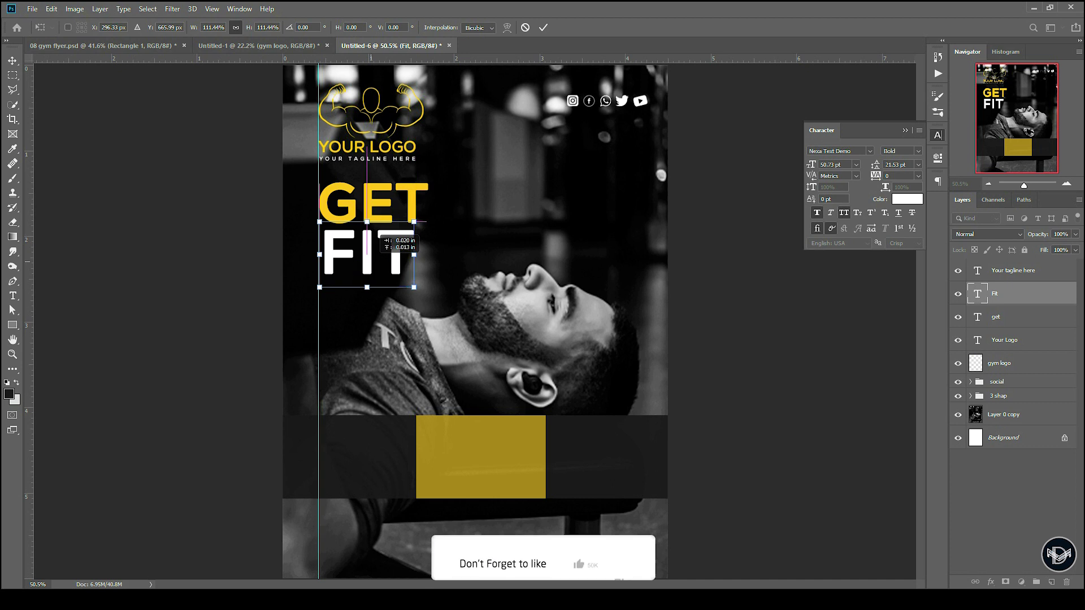
key(Return)
Copy GET below FIT twice and retype the bottom copy as GOING
drag(330, 262, 367, 314)
key(ctrl+z)
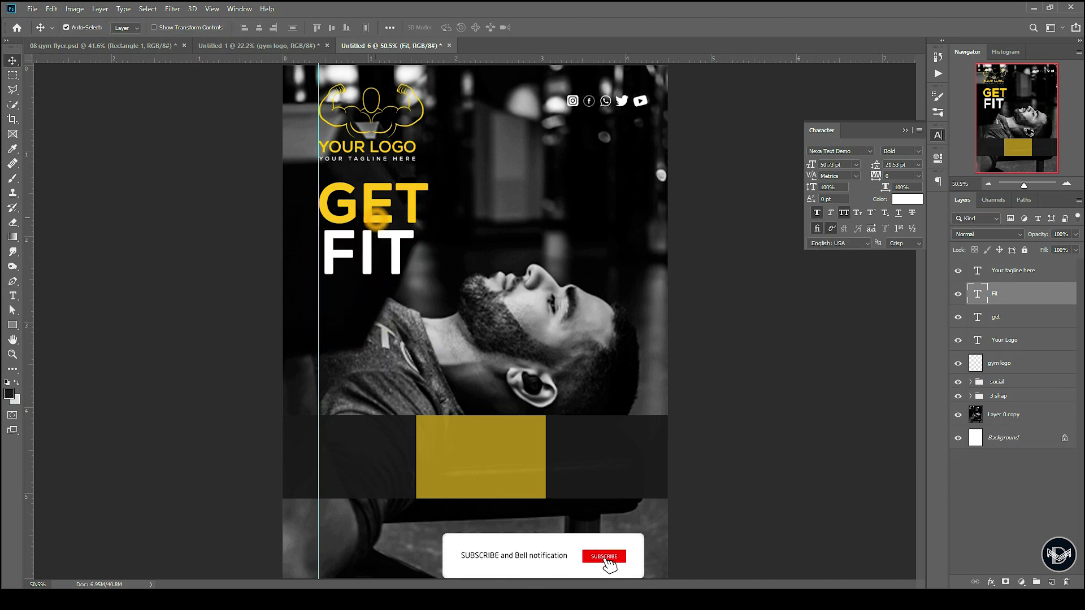
drag(375, 216, 376, 354)
double_click(375, 355)
click(393, 353)
text(GOING)
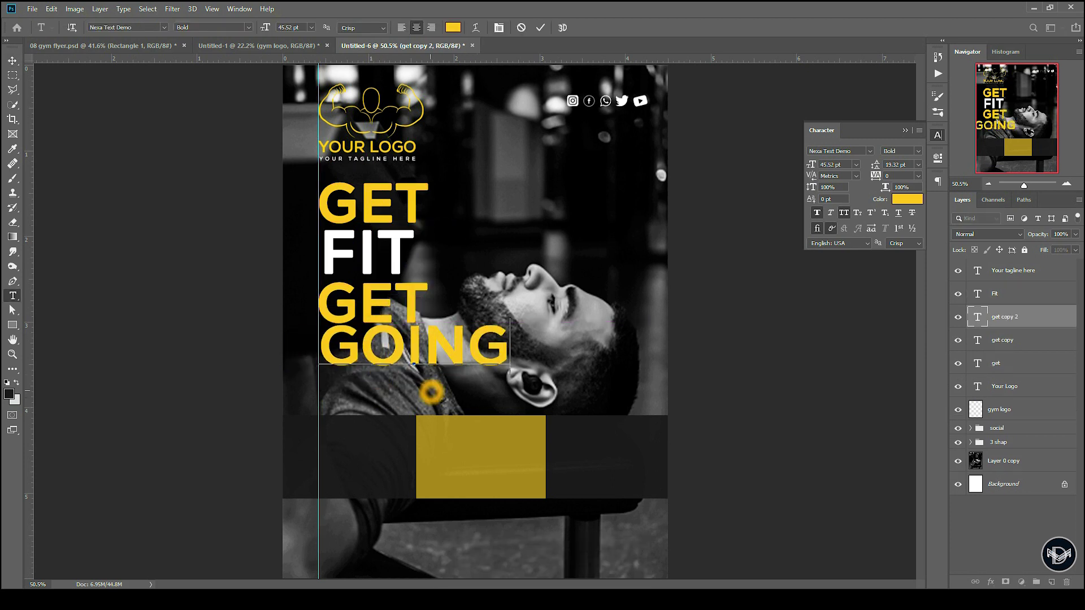
key(ctrl+Return)
key(v)
Change the GOING text colour to white
alt+scroll(335, 401, up, 5)
alt+scroll(336, 418, up, 3)
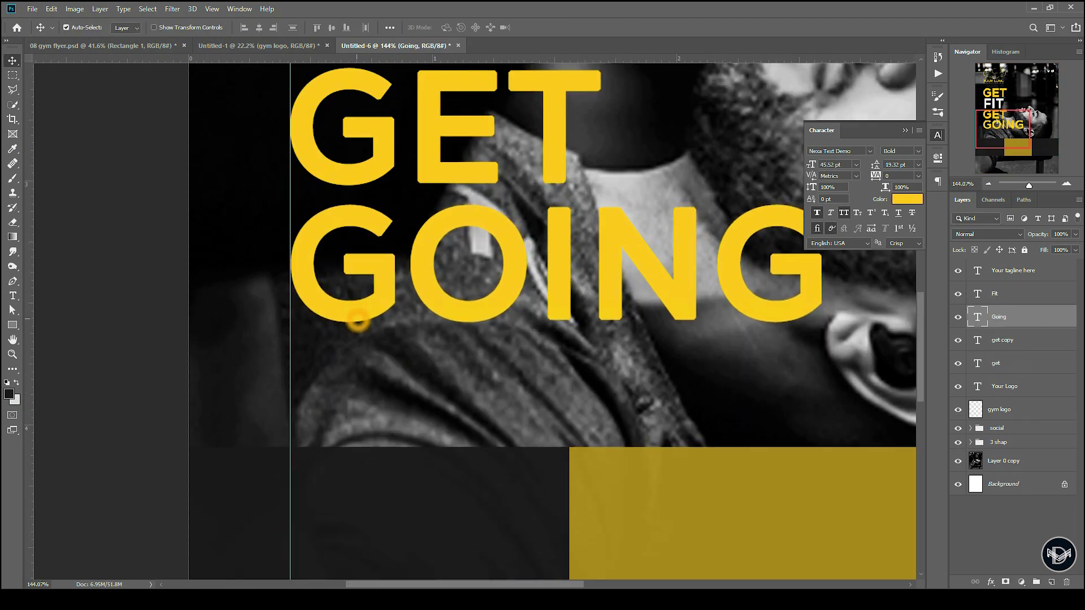
alt+scroll(406, 333, down, 5)
scroll(406, 333, down, 1)
double_click(407, 350)
click(485, 27)
click(332, 388)
click(538, 30)
Group the tagline-through-GET text layers and move the Your Logo layer into the group
alt+scroll(346, 443, up, 3)
alt+scroll(356, 317, up, 5)
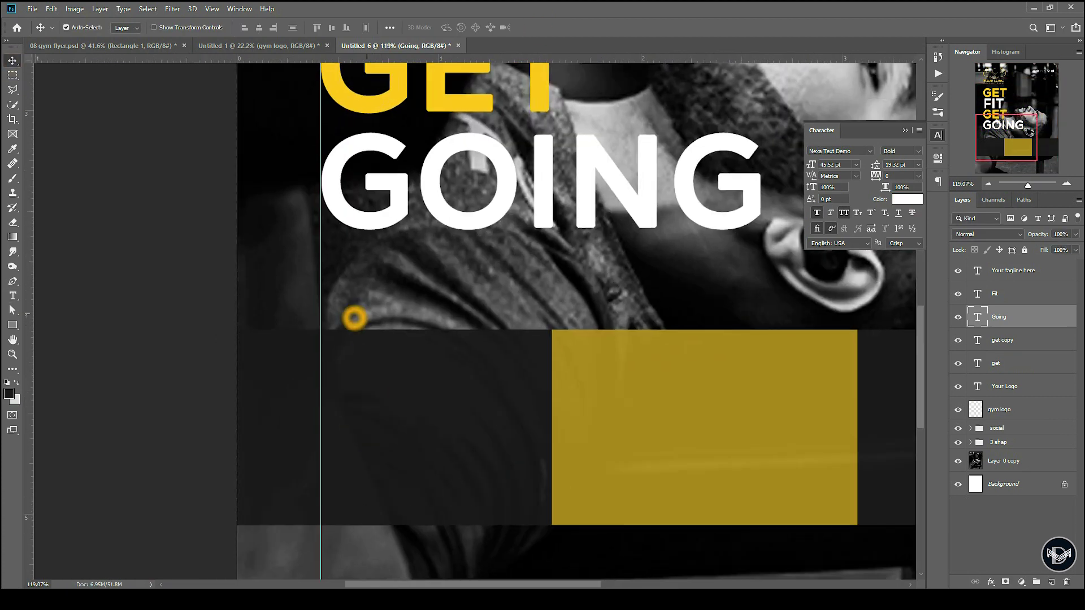
alt+scroll(356, 317, up, 3)
click(1034, 272)
shift+click(1051, 362)
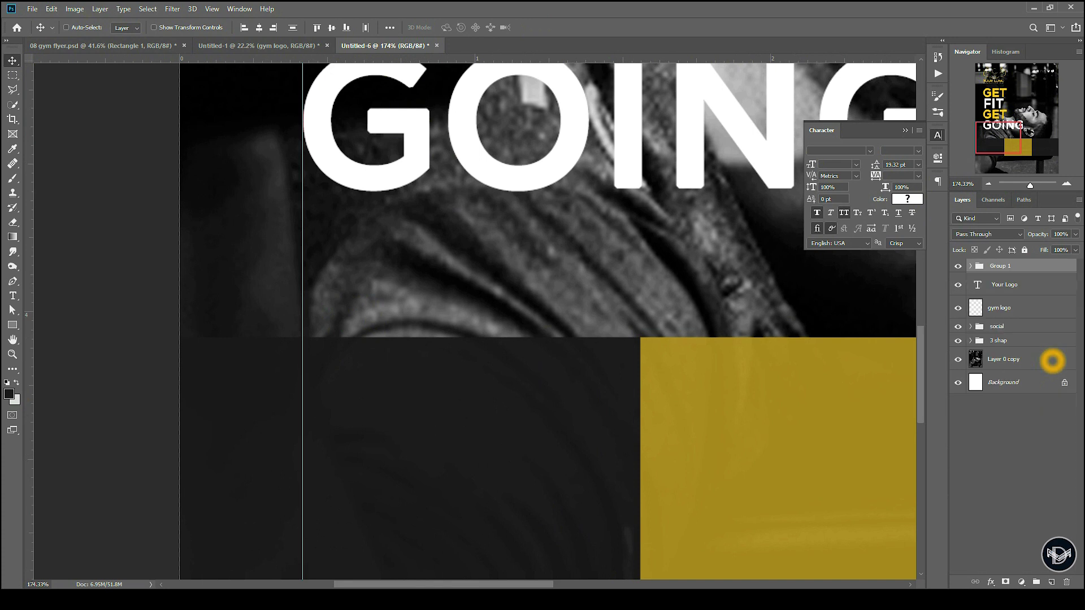
key(ctrl+g)
alt+scroll(753, 339, down, 3)
alt+scroll(753, 338, down, 3)
drag(1039, 287, 1046, 264)
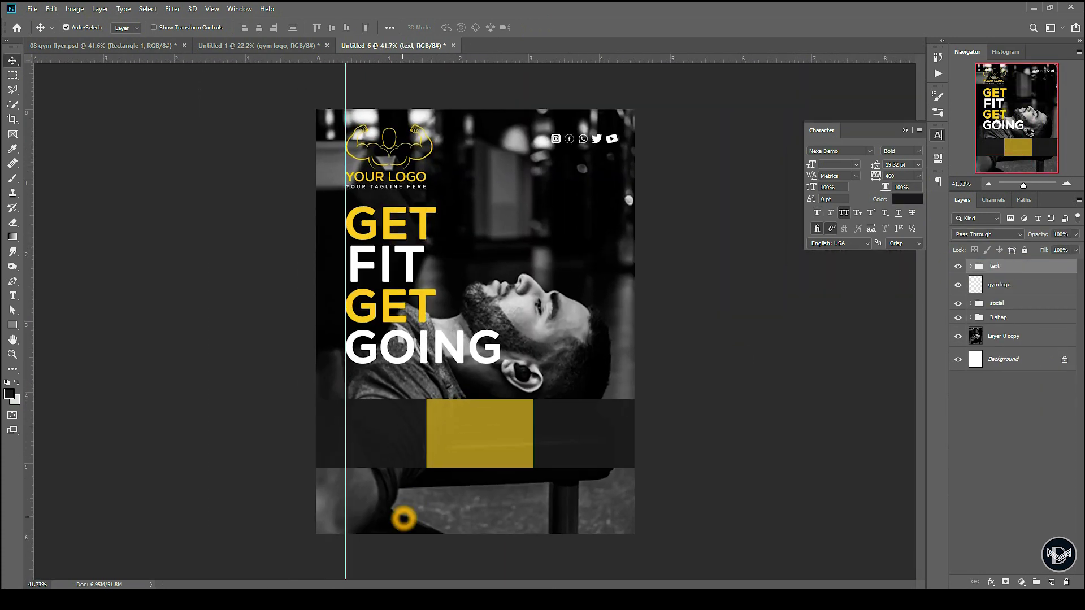
alt+scroll(361, 377, up, 5)
alt+scroll(361, 377, up, 6)
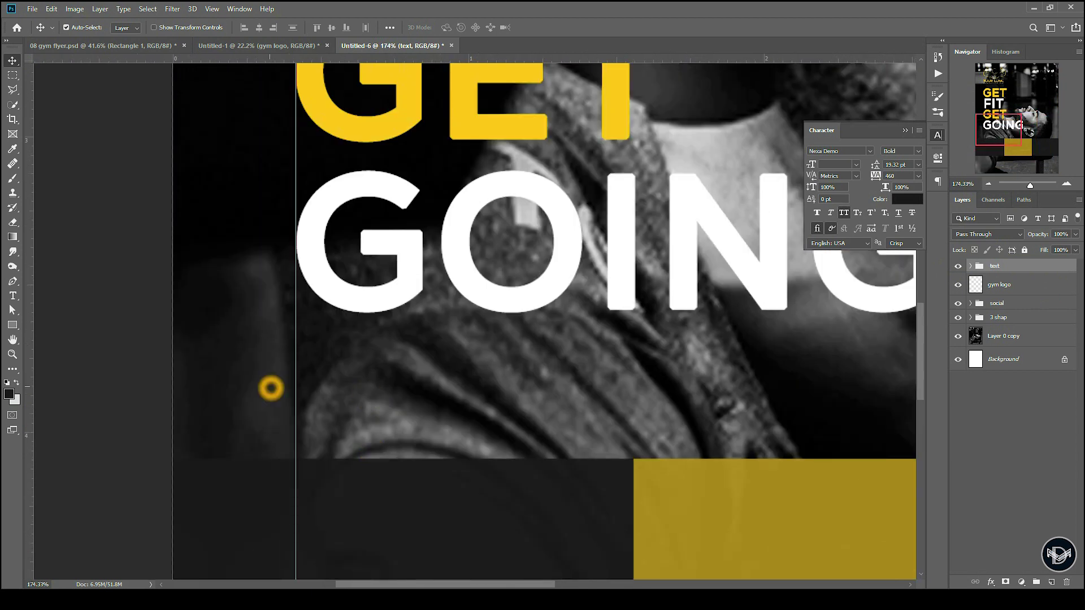
Draw a thin yellow vertical bar just below GOING
key(u)
drag(295, 363, 304, 437)
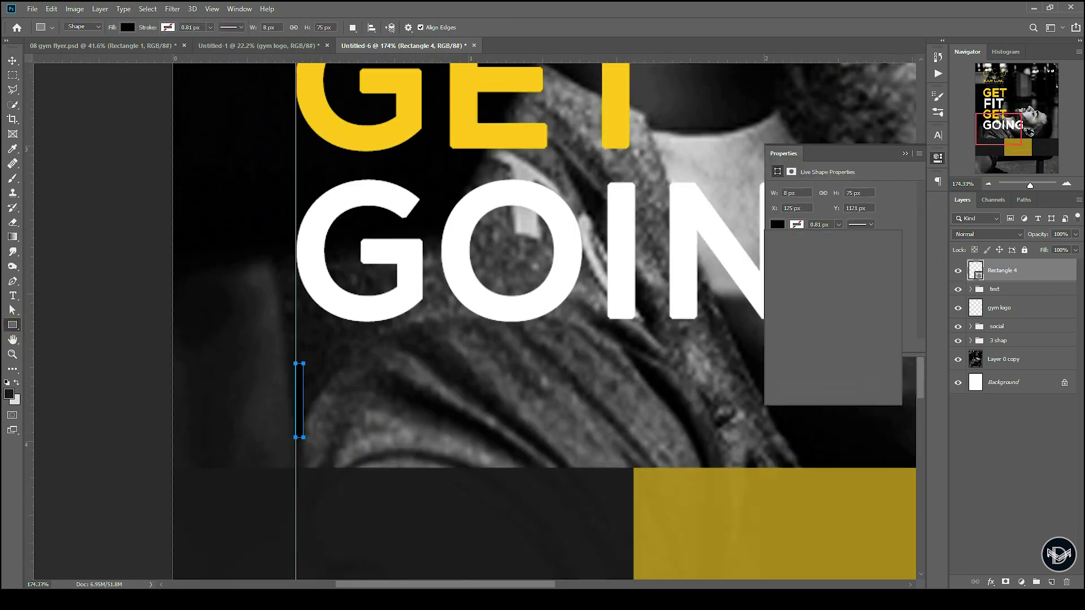
click(886, 245)
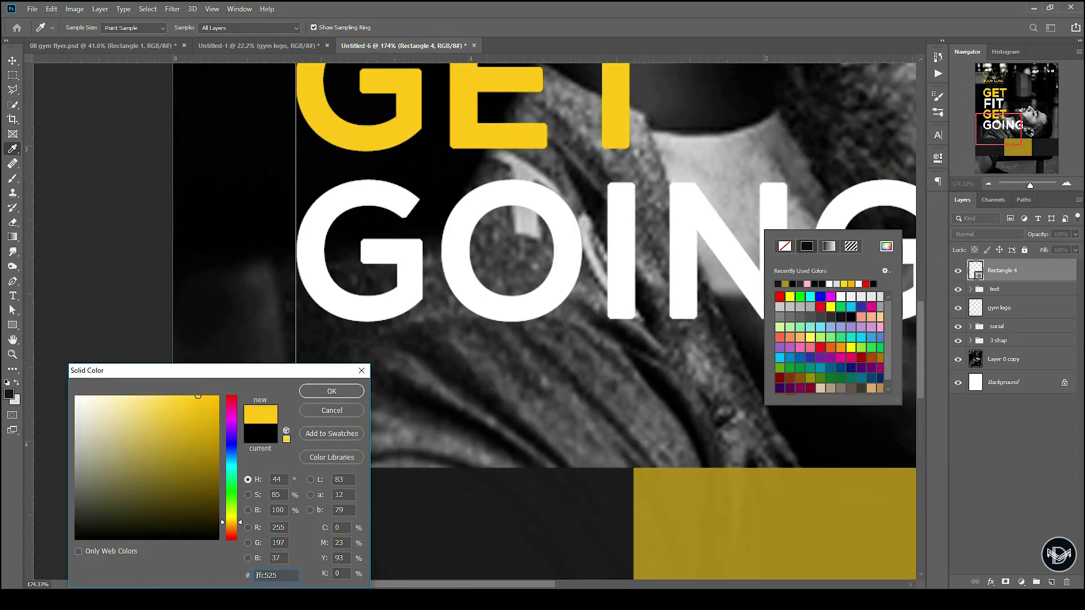
click(329, 389)
key(v)
mouse_move(300, 405)
mouse_down()
mouse_move(300, 388)
mouse_move(298, 400)
mouse_up()
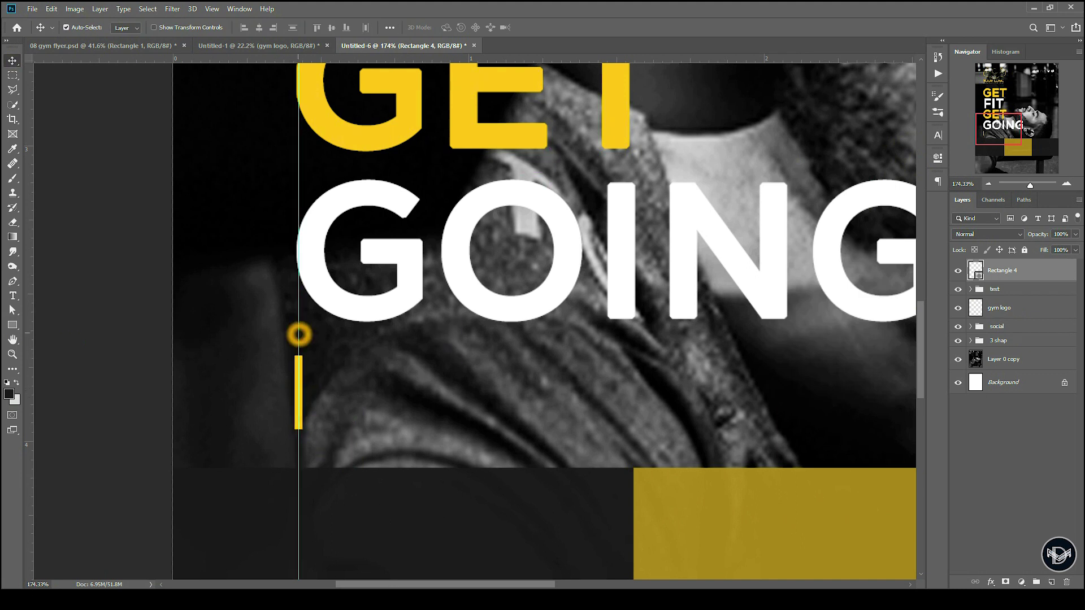
Start a white subtitle text layer below GOING with placeholder letters
key(t)
click(450, 397)
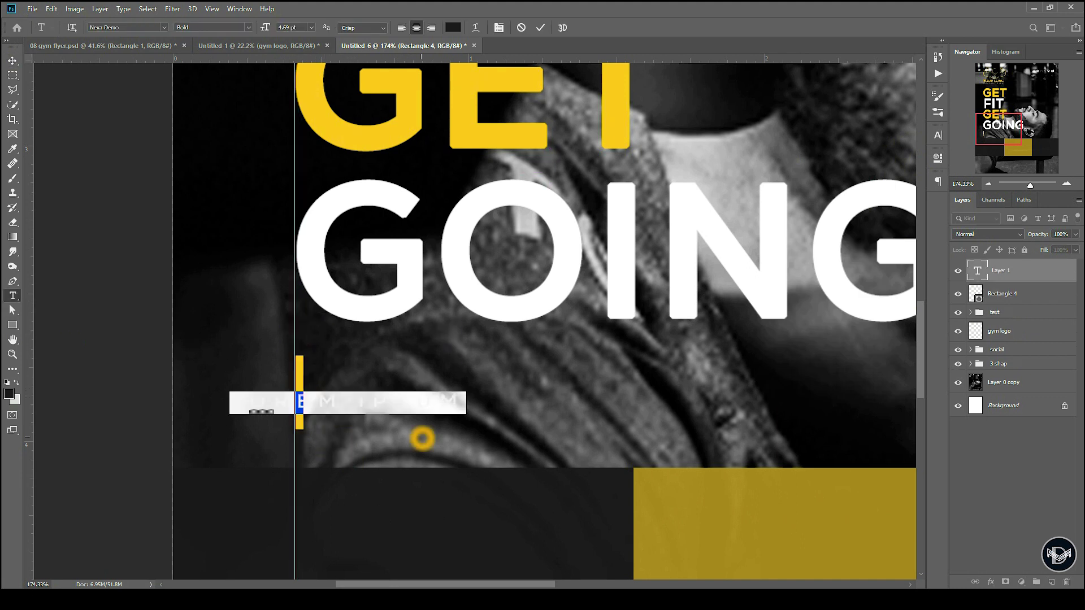
click(938, 135)
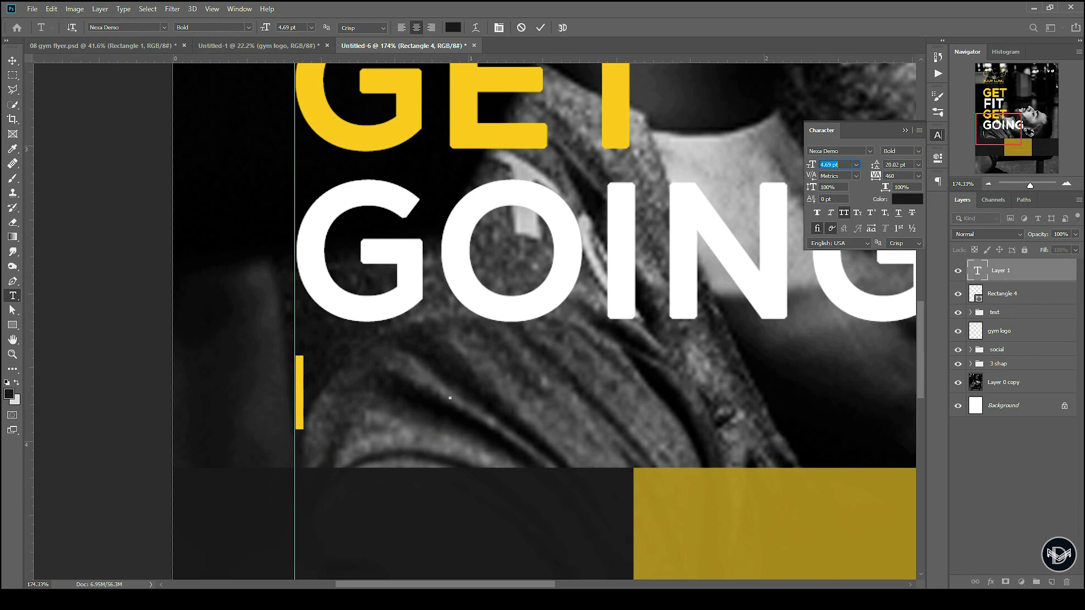
click(907, 199)
click(77, 391)
click(330, 389)
text(ABCDEF)
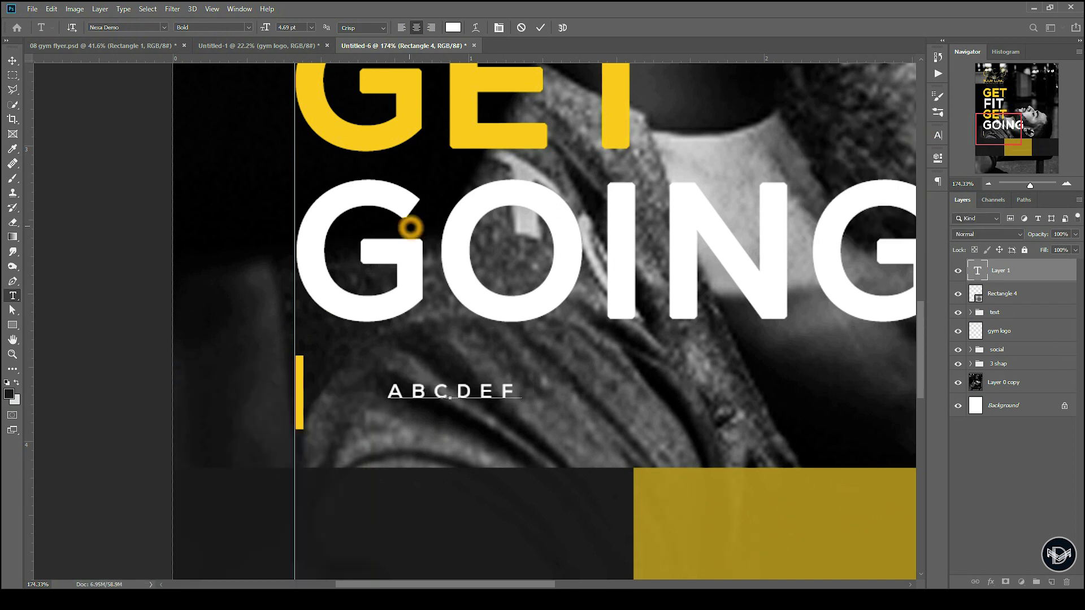
text(GH GJIOFIOFGD)
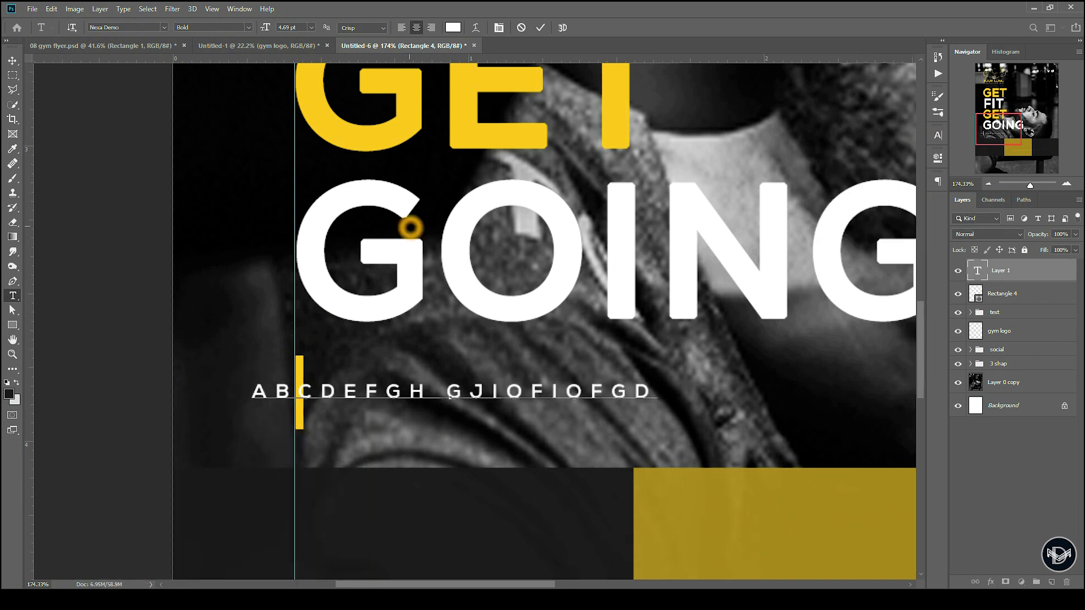
Tighten the subtitle's tracking, break it after GJIO into two lines, and left-align it
key(ctrl+a)
click(938, 135)
mouse_move(875, 176)
mouse_down()
mouse_move(852, 170)
mouse_move(867, 167)
mouse_up()
click(574, 389)
key(Return)
key(ctrl+a)
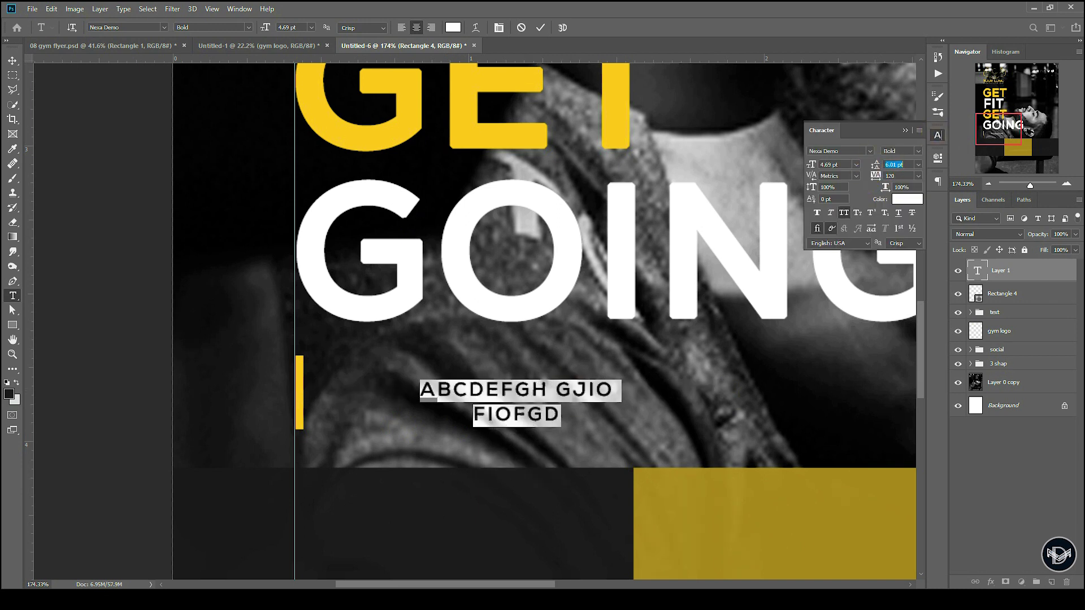
click(401, 27)
click(540, 27)
Move the subtitle left so it sits beside the yellow bar
key(v)
drag(556, 399, 387, 394)
key(ctrl+t)
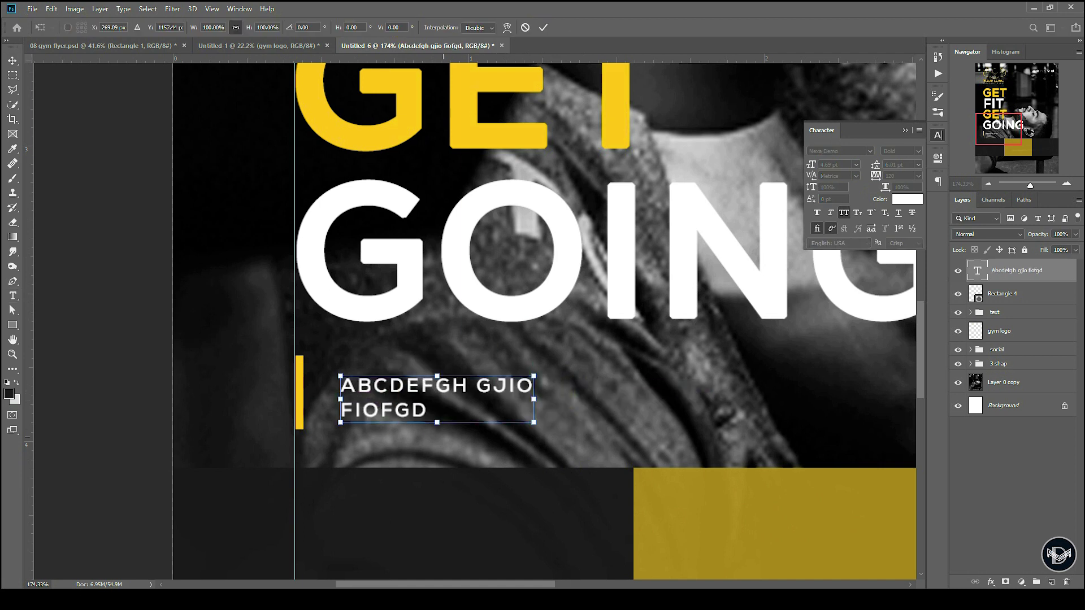
key(Return)
alt+scroll(350, 403, down, 10)
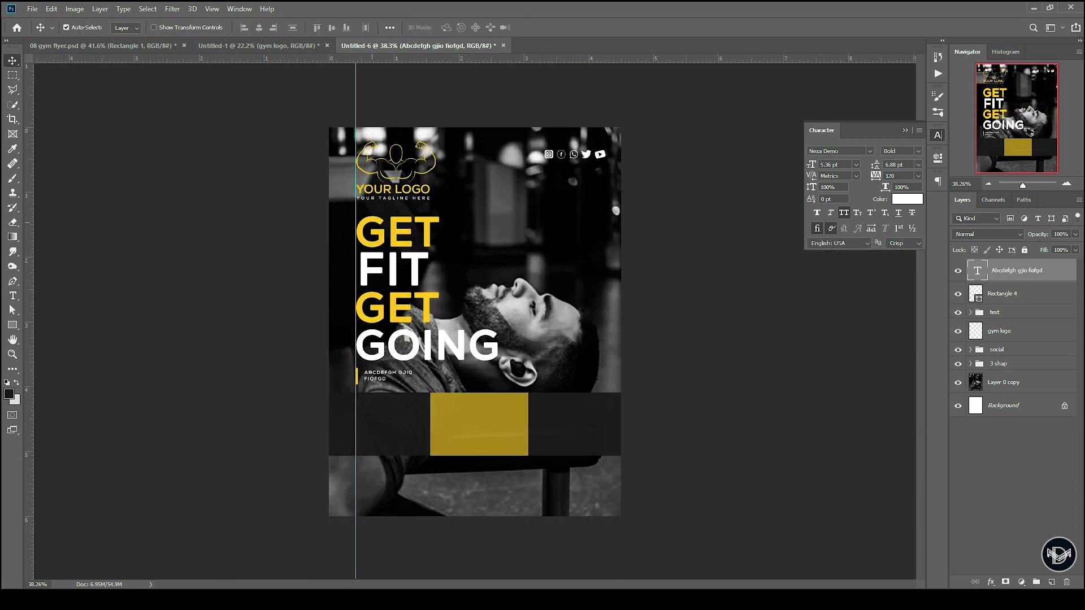
alt+scroll(308, 450, up, 6)
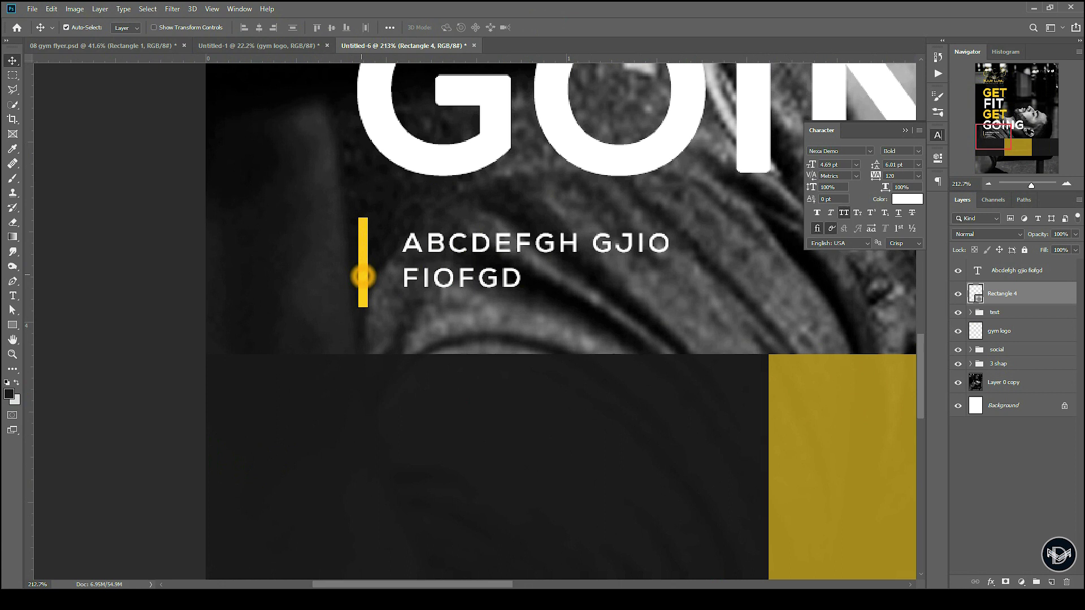
Place the bench-press icon in the yellow box and the biceps icon in the right dark area
drag(364, 273, 414, 311)
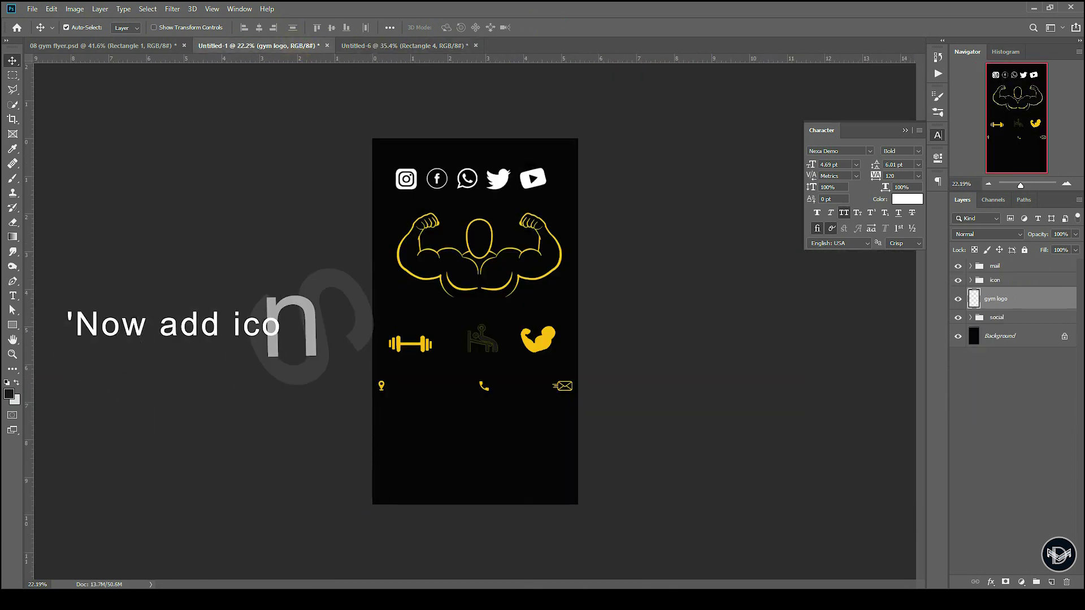
click(375, 48)
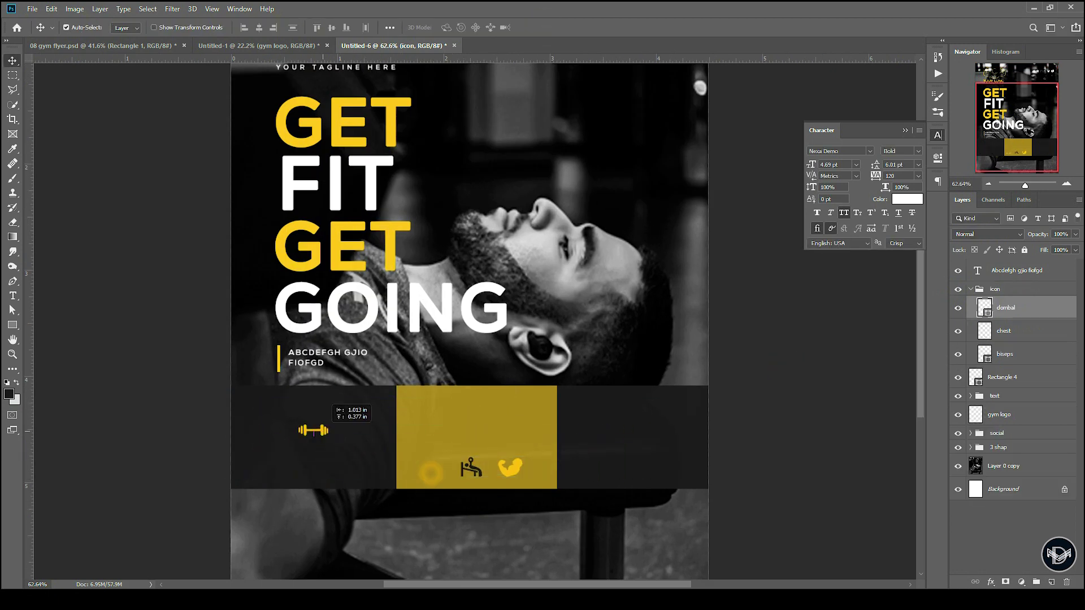
drag(471, 468, 480, 418)
drag(510, 467, 647, 417)
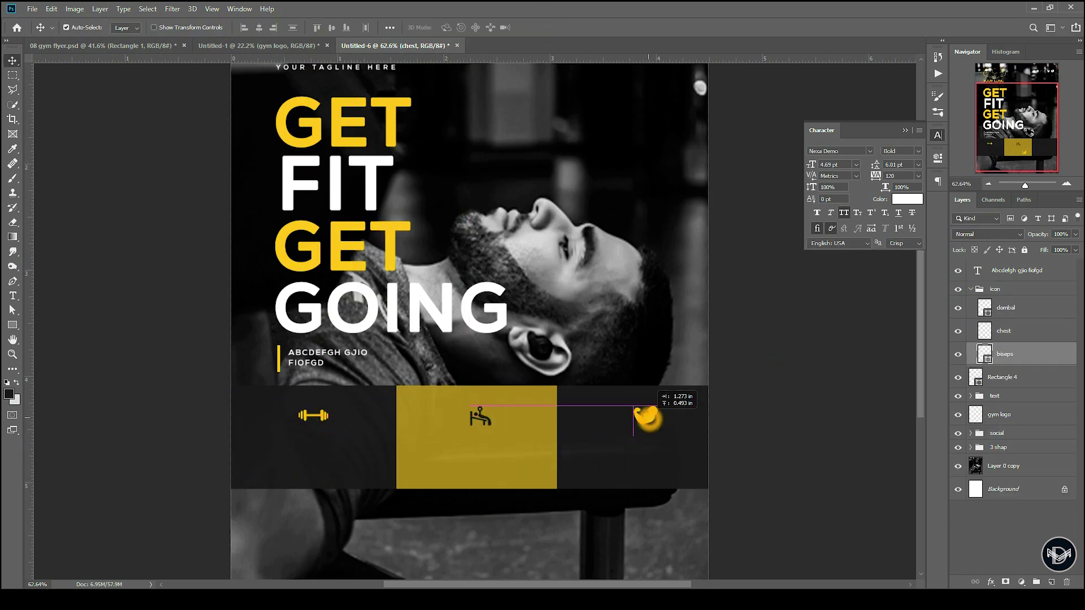
Zoom into the icon band and start a text label under the dumbbell
key(ctrl+plus)
key(t)
click(338, 361)
Make WEIGHT a light, all-caps heading centred under the dumbbell, coloured white (ffffff)
text(We)
double_click(338, 367)
click(912, 151)
click(899, 162)
click(843, 213)
key(ctrl+Return)
mouse_move(354, 371)
mouse_down()
mouse_move(377, 349)
mouse_move(386, 364)
mouse_up()
click(906, 199)
text(ffffff)
key(Return)
Duplicate the heading below as LIFTING with wider letter spacing
key(v)
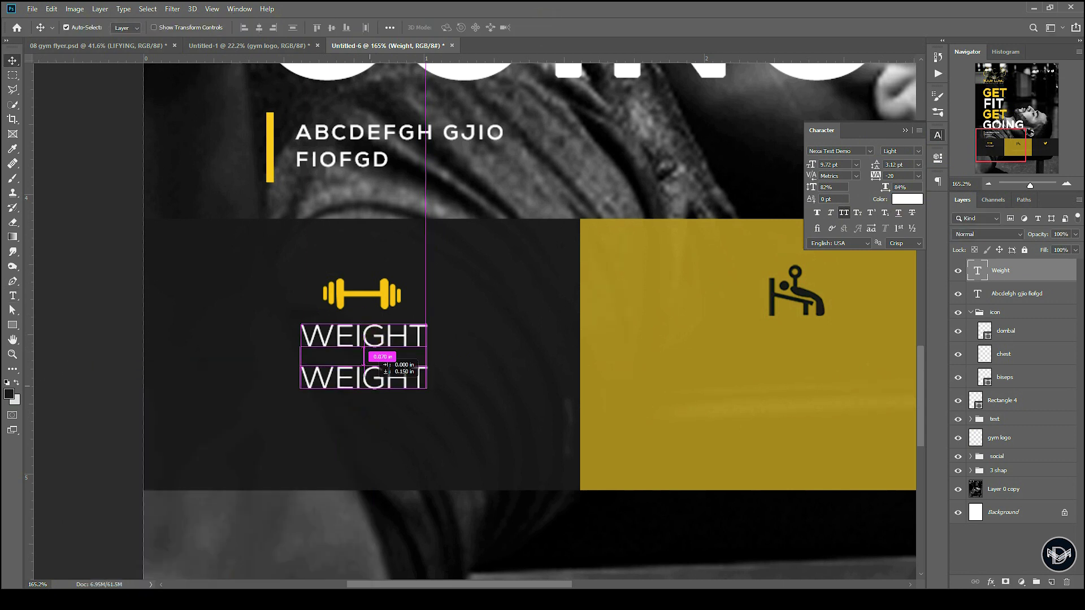
double_click(361, 372)
text(lifting)
drag(432, 418, 303, 434)
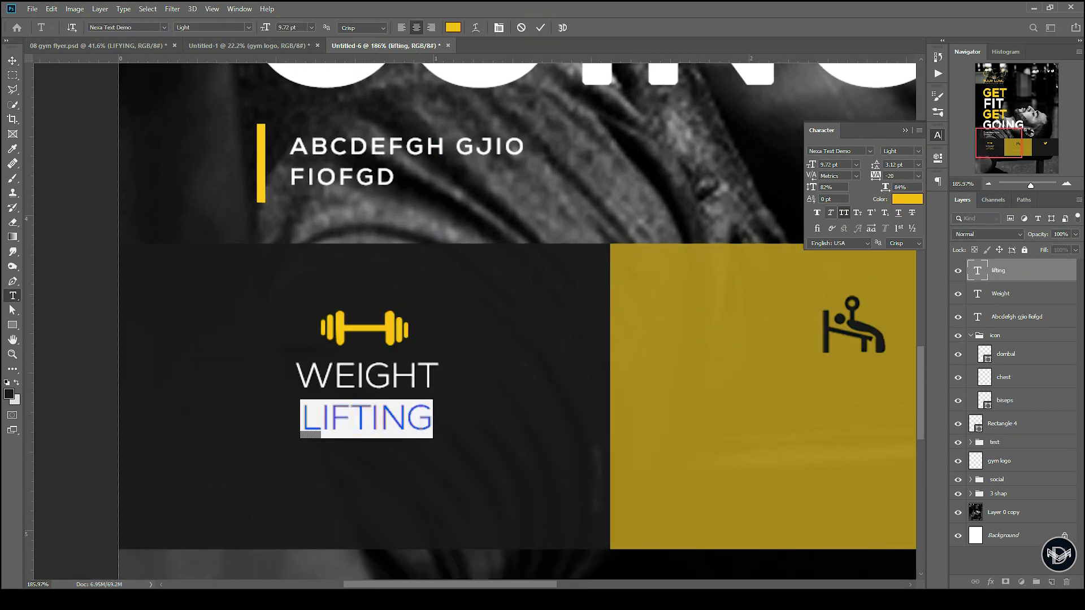
key(alt+Right)
key(alt+Right)
key(alt+Right)
key(alt+Right)
key(alt+Right)
click(540, 27)
key(v)
Copy WEIGHT below LIFTING and replace it with two lines of placeholder text
scroll(364, 495, down, 5)
scroll(365, 495, up, 3)
scroll(365, 494, up, 3)
scroll(365, 494, up, 2)
alt+drag(361, 285, 361, 373)
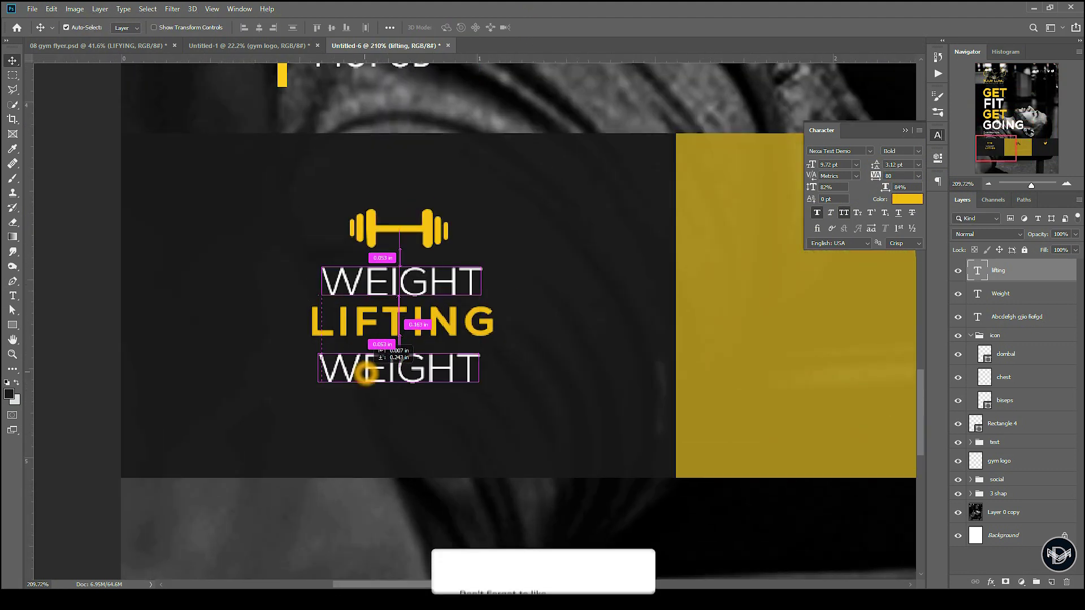
double_click(387, 370)
text(kllfhjhfbjkafbjhbhbfb)
key(Return)
text(lfjhghjkshaa)
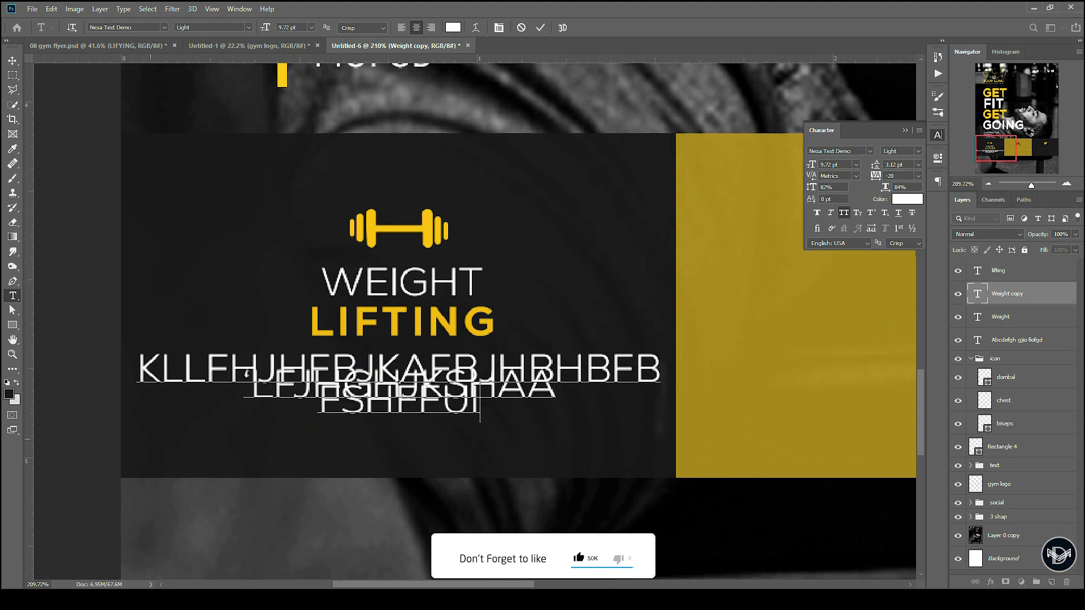
Set the placeholder text to 3.01 pt with increased line spacing
key(ctrl+a)
drag(875, 164, 884, 169)
drag(811, 164, 813, 168)
drag(879, 167, 874, 168)
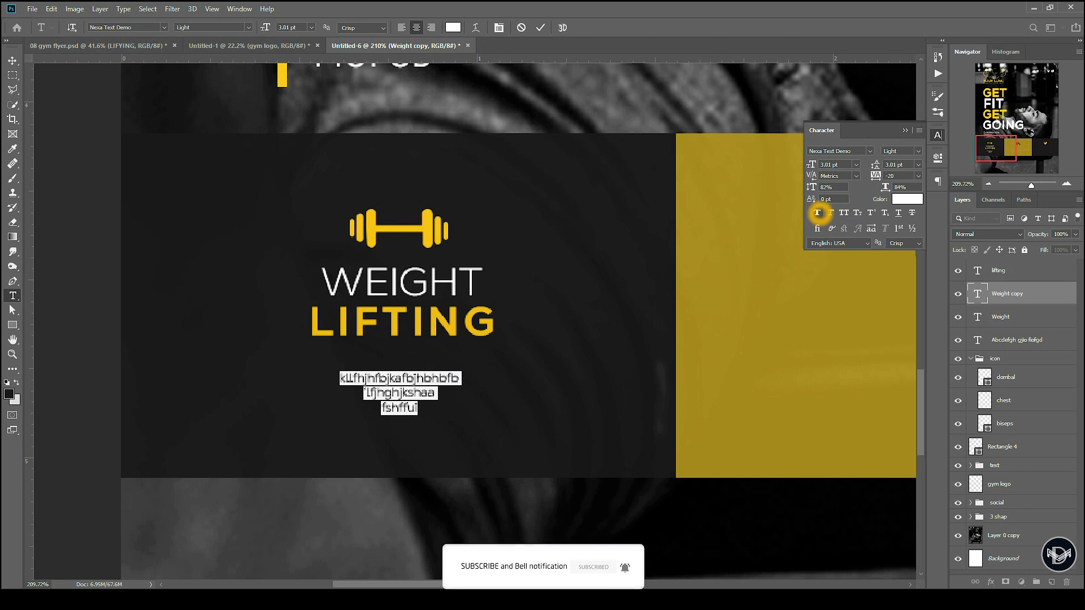
key(ctrl+Return)
Add a third placeholder line 'ddrdg fshffuifgfg' and fit the flyer in view
key(v)
scroll(407, 411, down, 5)
key(ctrl+0)
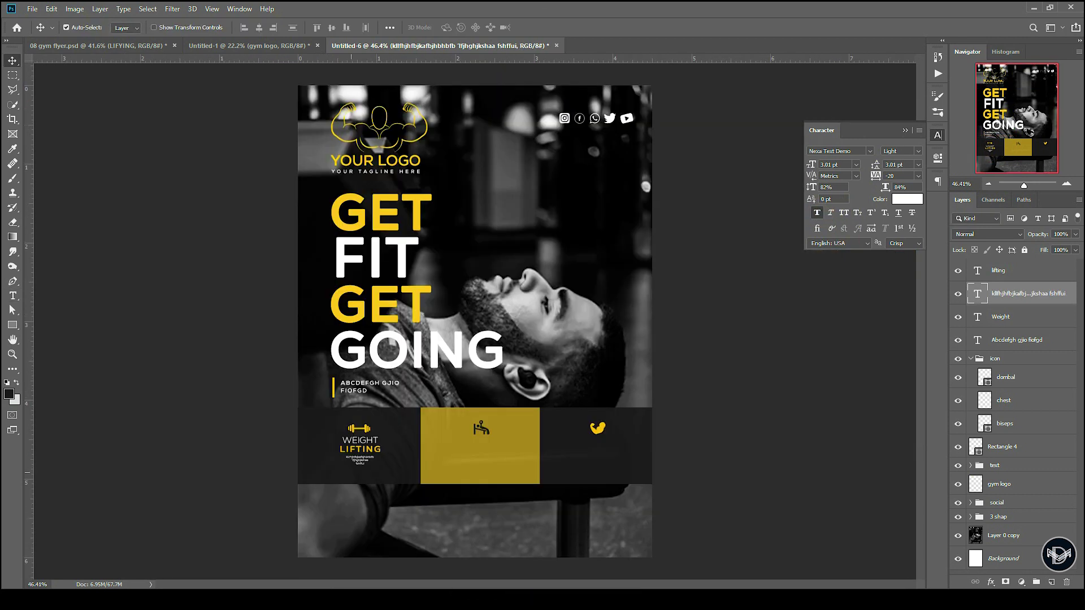
scroll(433, 393, up, 5)
key(t)
click(496, 382)
text(ddrdg fshffuifgfg)
click(540, 27)
key(v)
key(ctrl+0)
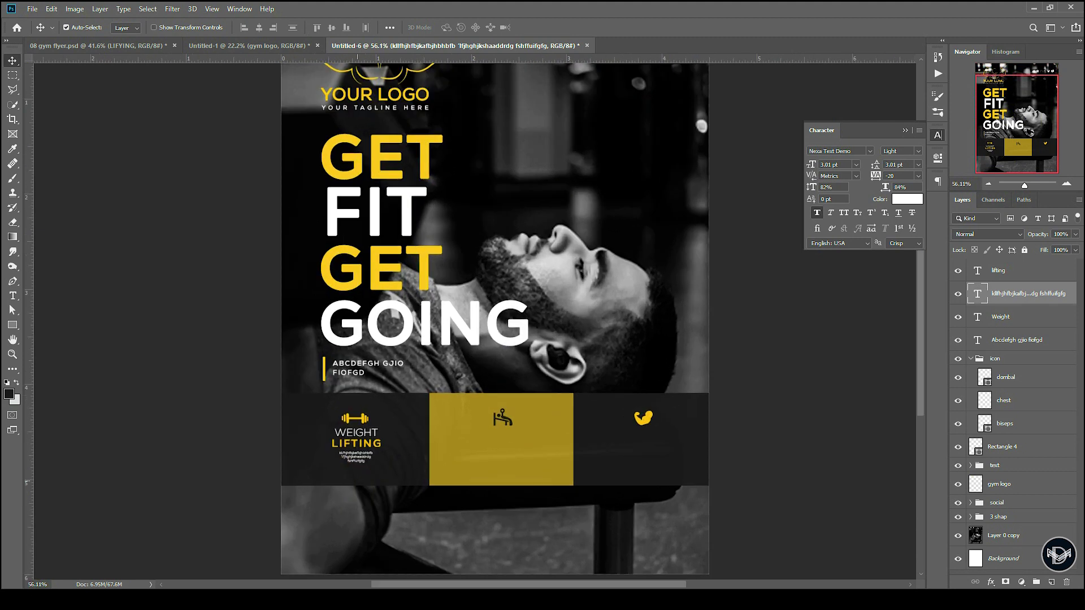
double_click(976, 294)
Add PERSONAL at 10.72 pt in the yellow box, positioned under the bench icon
click(467, 447)
text(PERSONAL)
scroll(501, 439, up, 3)
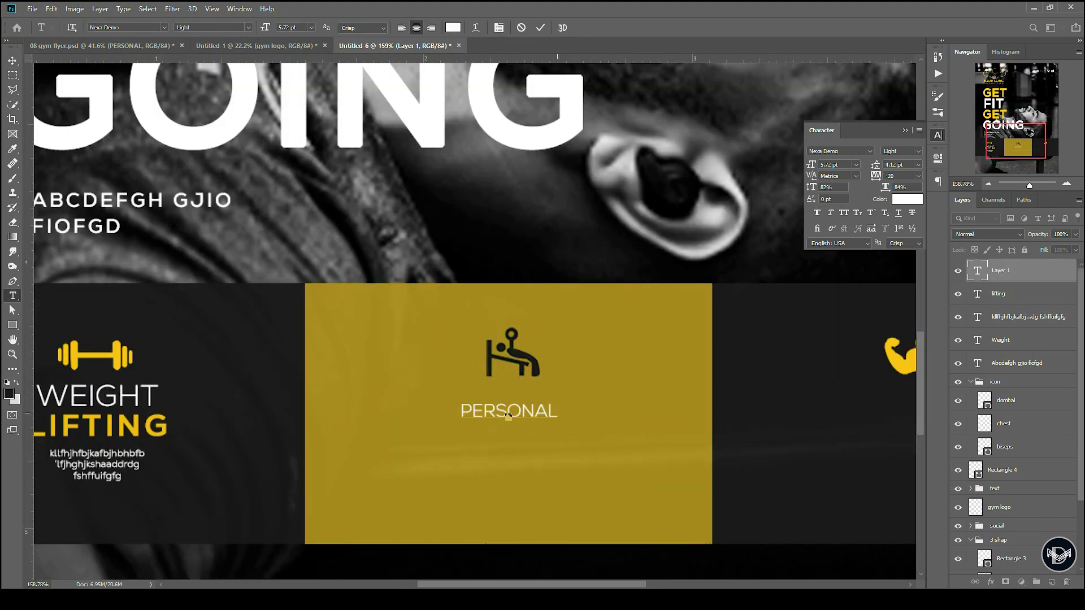
double_click(508, 416)
drag(811, 164, 817, 164)
click(540, 28)
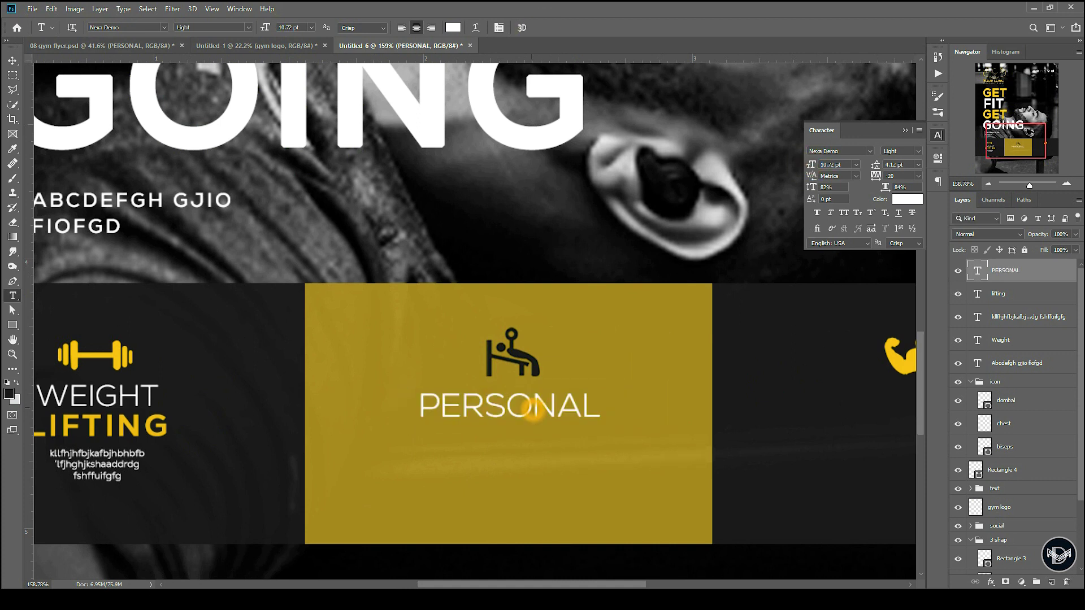
key(v)
drag(530, 410, 540, 400)
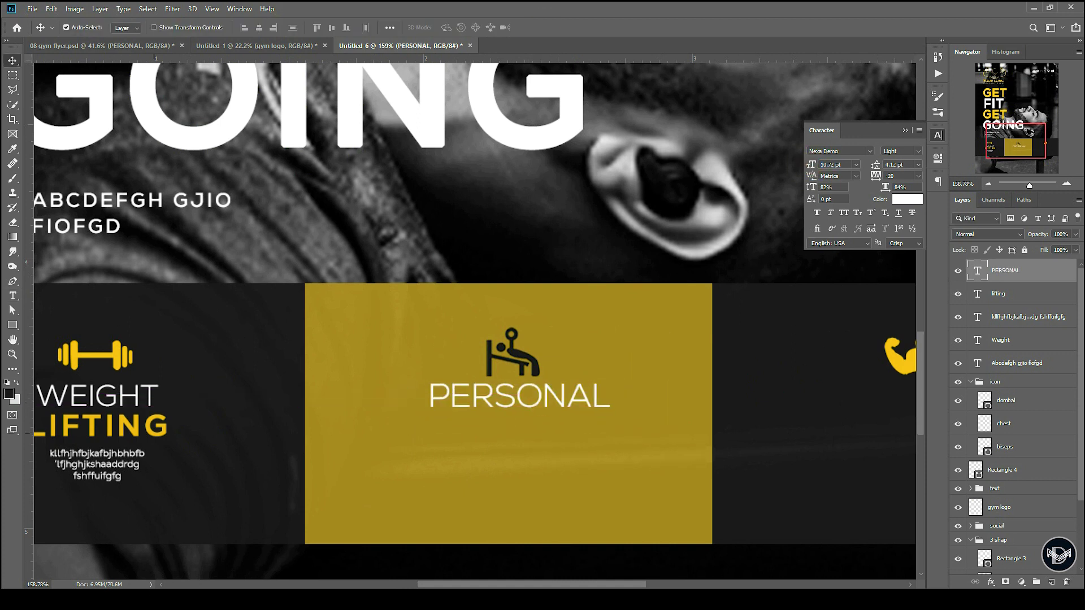
Copy LIFTING below PERSONAL as dark TRANING at 12.72 pt
drag(102, 428, 508, 437)
double_click(977, 271)
click(906, 199)
click(75, 527)
click(322, 390)
text(TRA)
key(ctrl+a)
drag(811, 165, 828, 164)
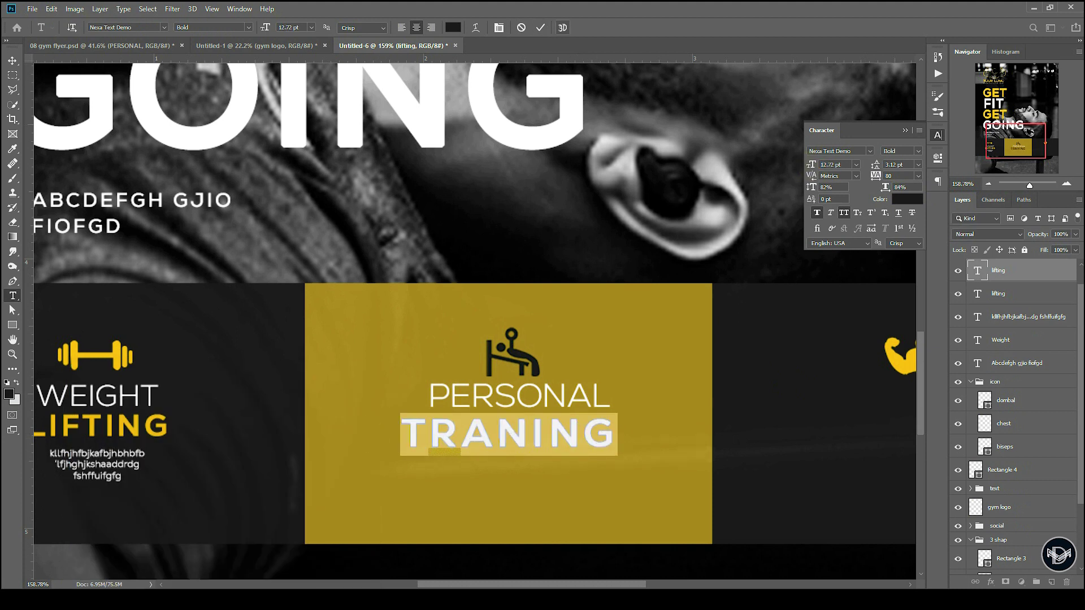
click(540, 27)
key(v)
drag(518, 438, 528, 441)
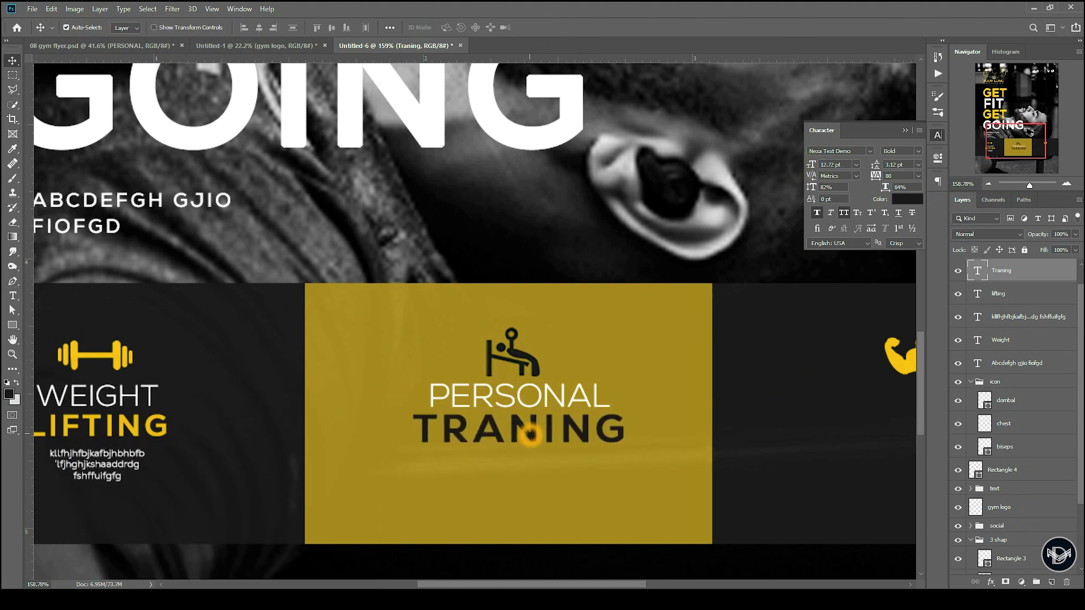
Scale TRANING down to about 75% height
key(ctrl+0)
scroll(505, 474, up, 5)
key(ctrl+t)
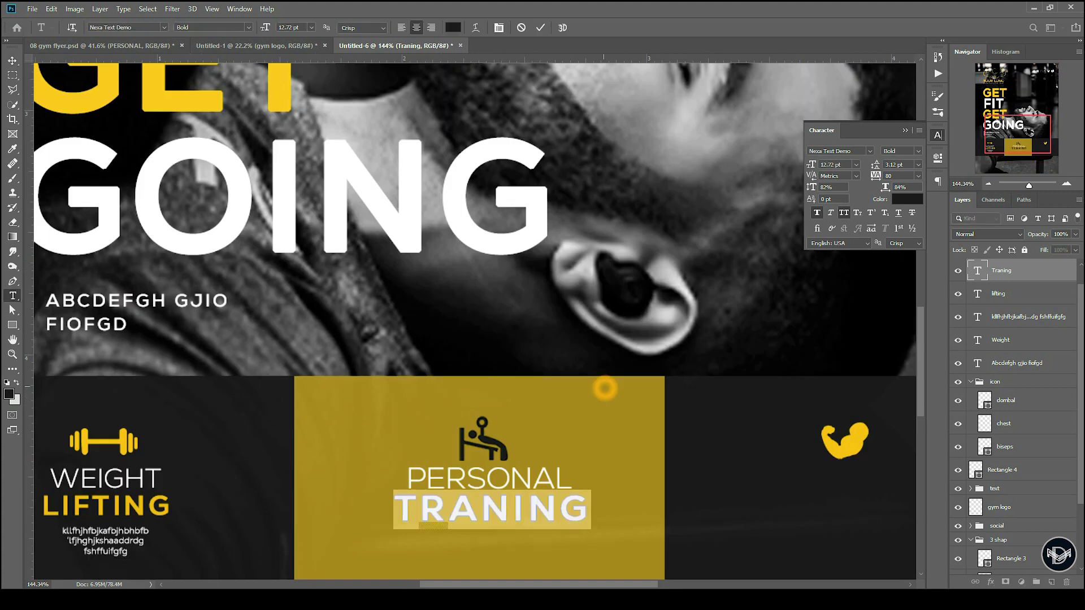
drag(492, 490, 492, 499)
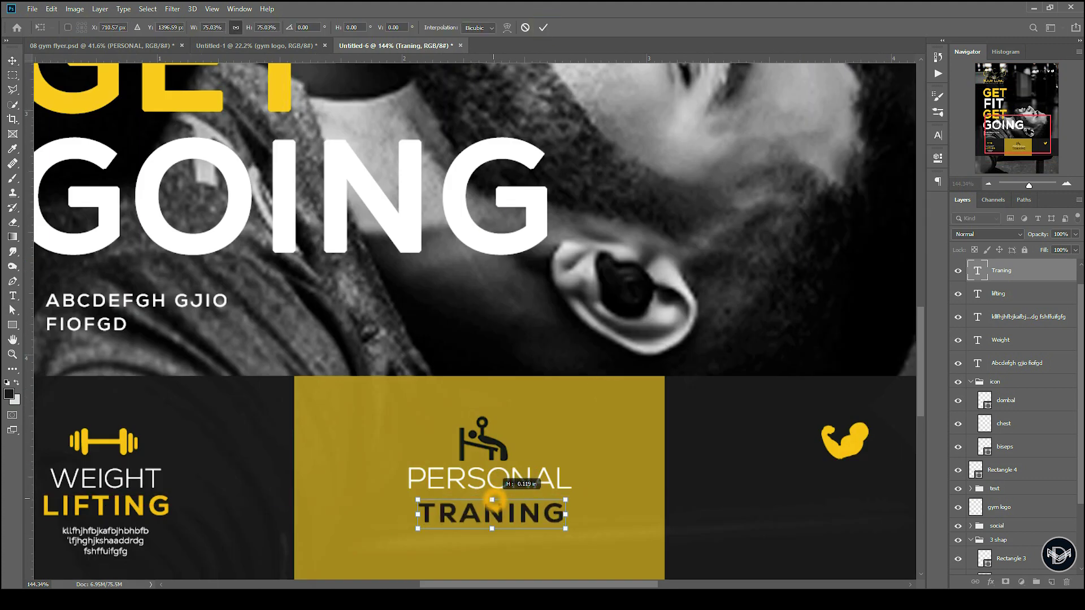
key(Return)
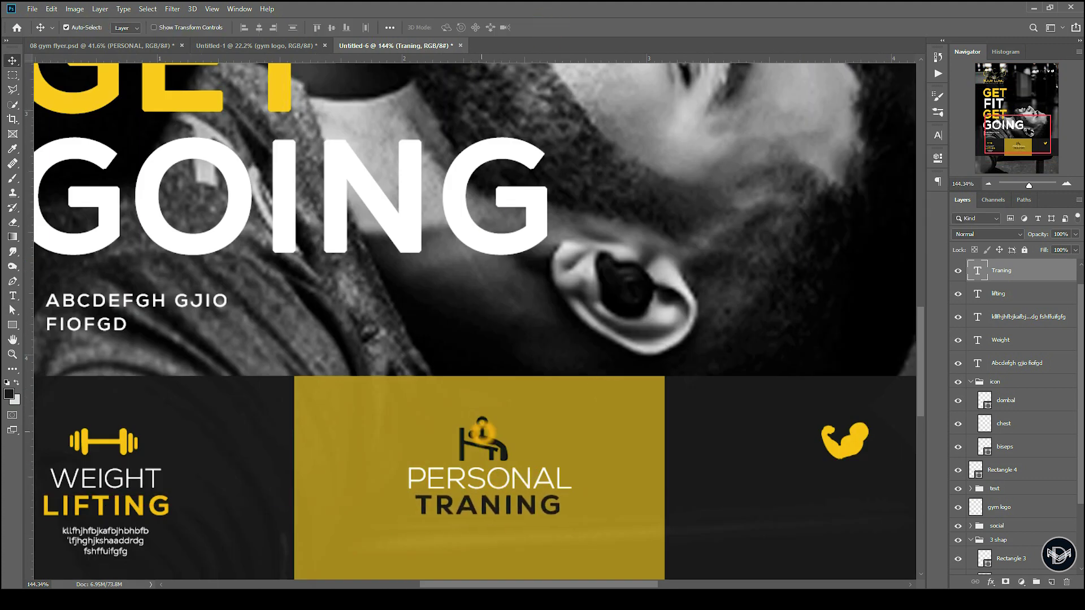
Copy the small placeholder text into the yellow box
scroll(483, 432, up, 2)
click(79, 432)
drag(79, 432, 620, 438)
Give the copied placeholder text in the yellow box a dark colour
click(938, 135)
click(907, 199)
key(Return)
scroll(755, 401, down, 2)
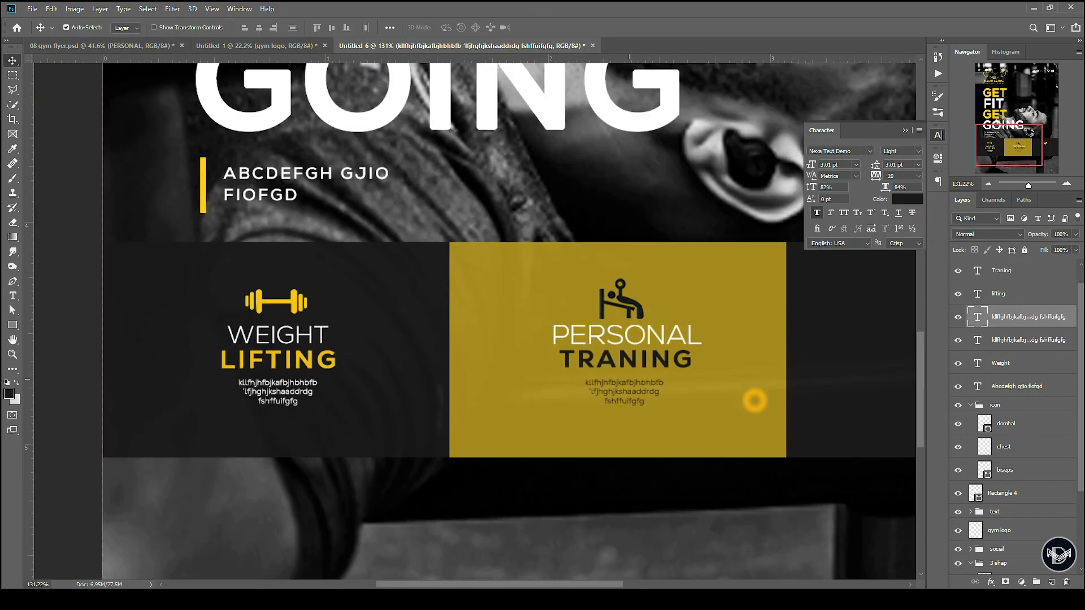
scroll(754, 401, right, 5)
scroll(754, 401, up, 1)
Copy PERSONAL into the right service box and retype it as all-caps BODY
drag(135, 339, 562, 339)
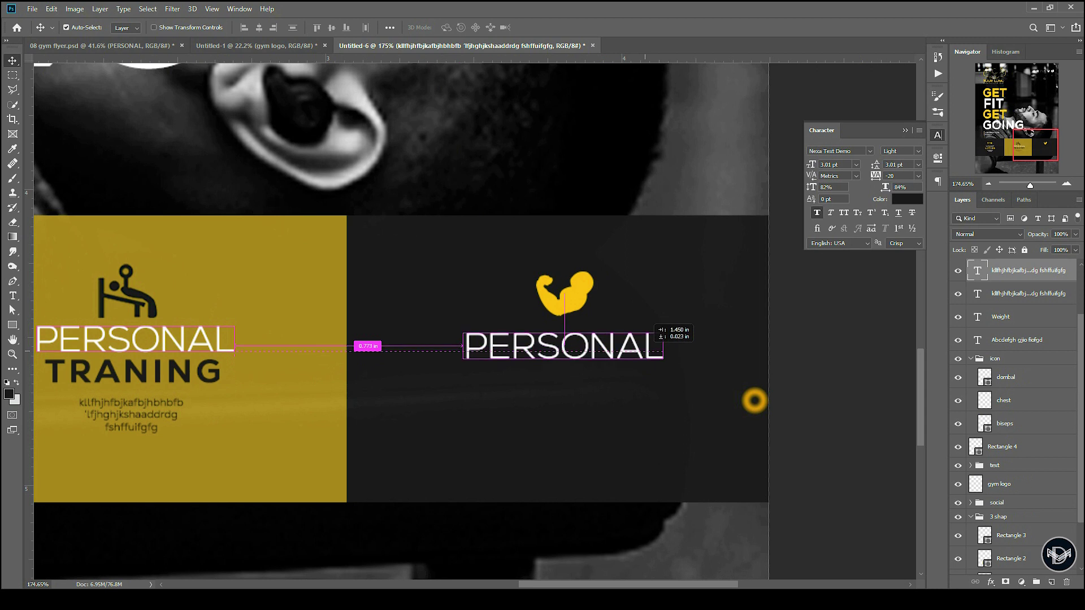
double_click(562, 339)
text(bo)
key(ctrl+a)
key(ctrl+shift+k)
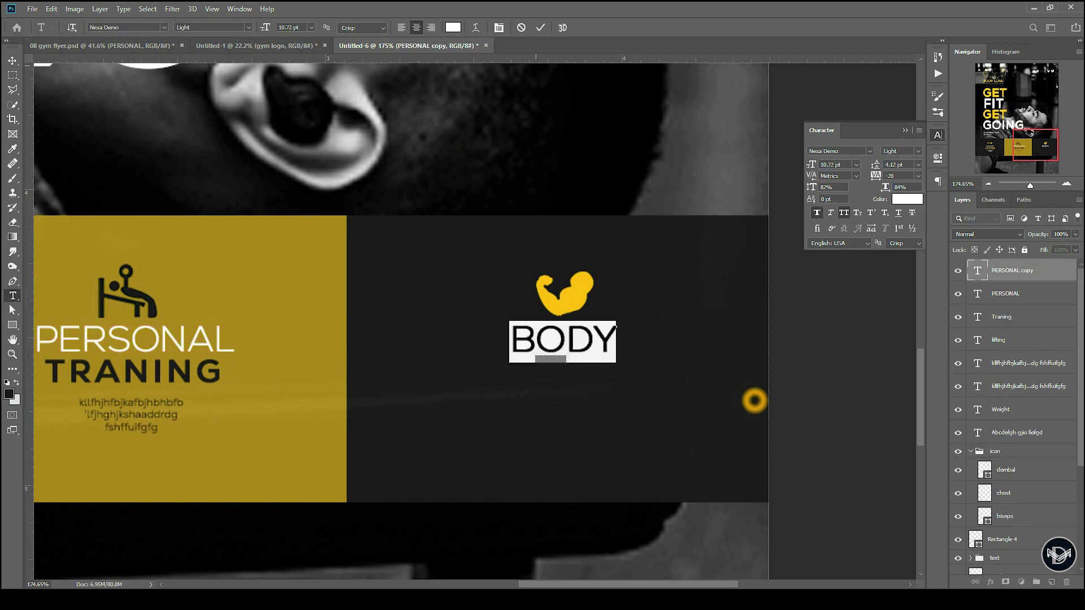
key(ctrl+Return)
Copy TRANING under BODY as yellow BUILDING with tightened letter spacing
drag(133, 370, 553, 375)
double_click(501, 375)
click(452, 27)
click(564, 294)
click(329, 387)
text(BUILDING)
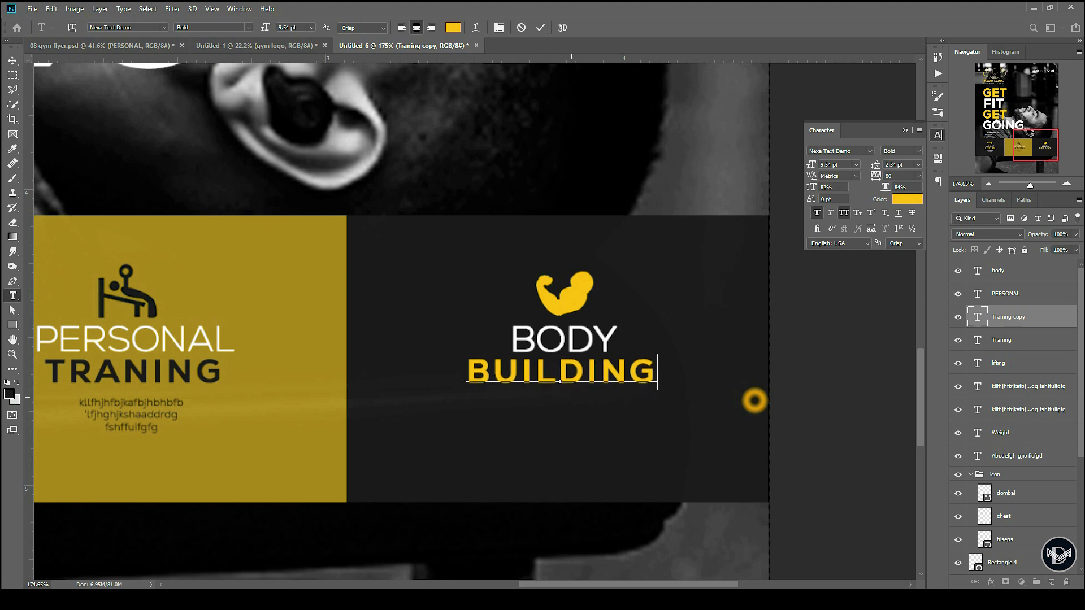
text(-20)
key(Return)
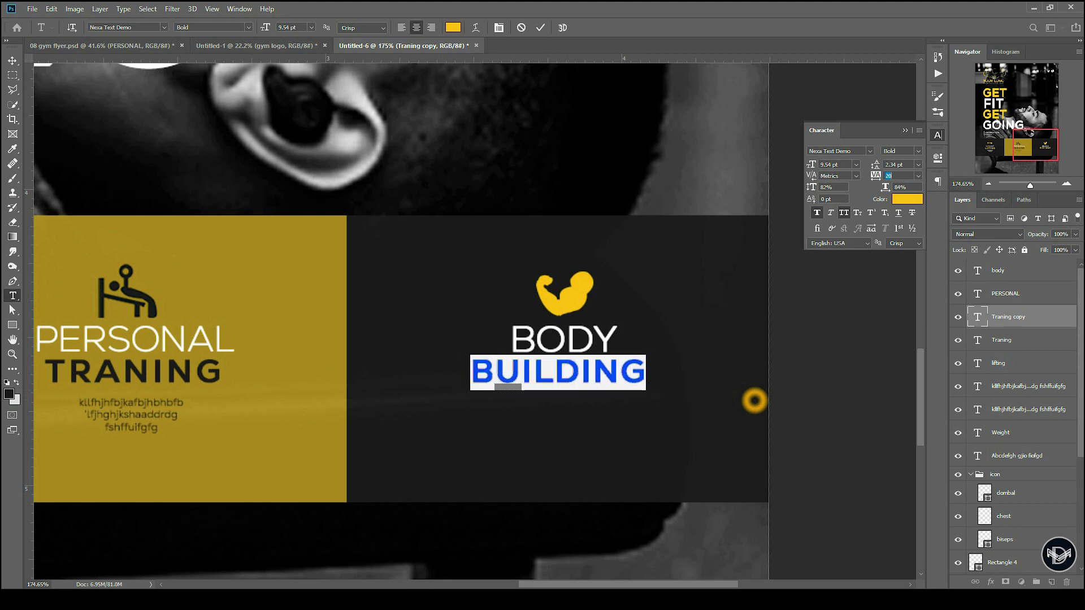
key(ctrl+Return)
key(v)
Revisit the TRANING and LIFTING text layers and commit their edits
key(ctrl+0)
key(alt+bracketleft)
key(t)
key(Return)
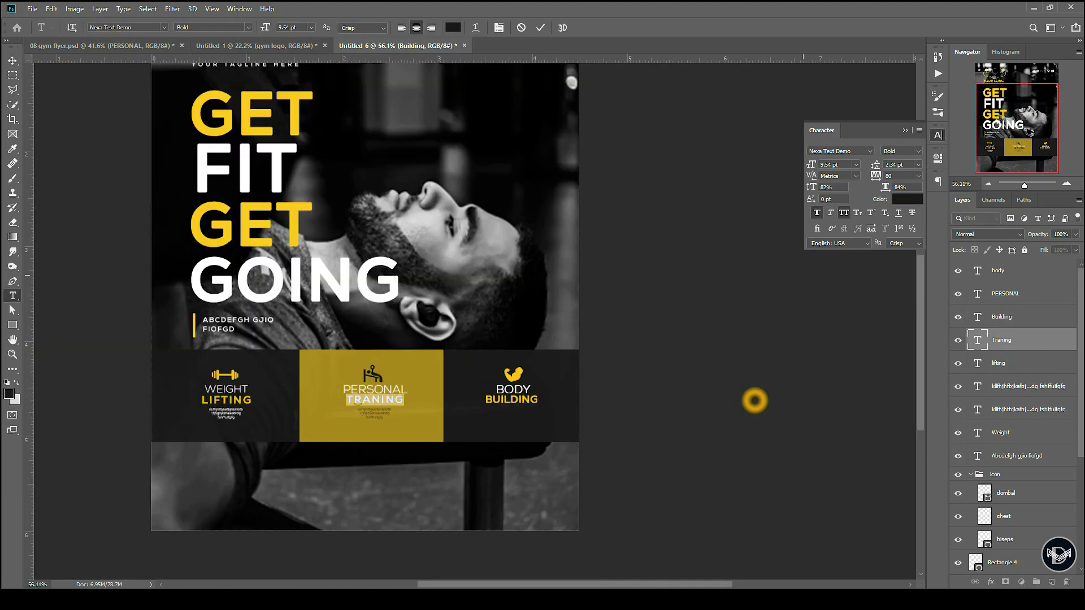
key(ctrl+Return)
key(alt+bracketleft)
key(Return)
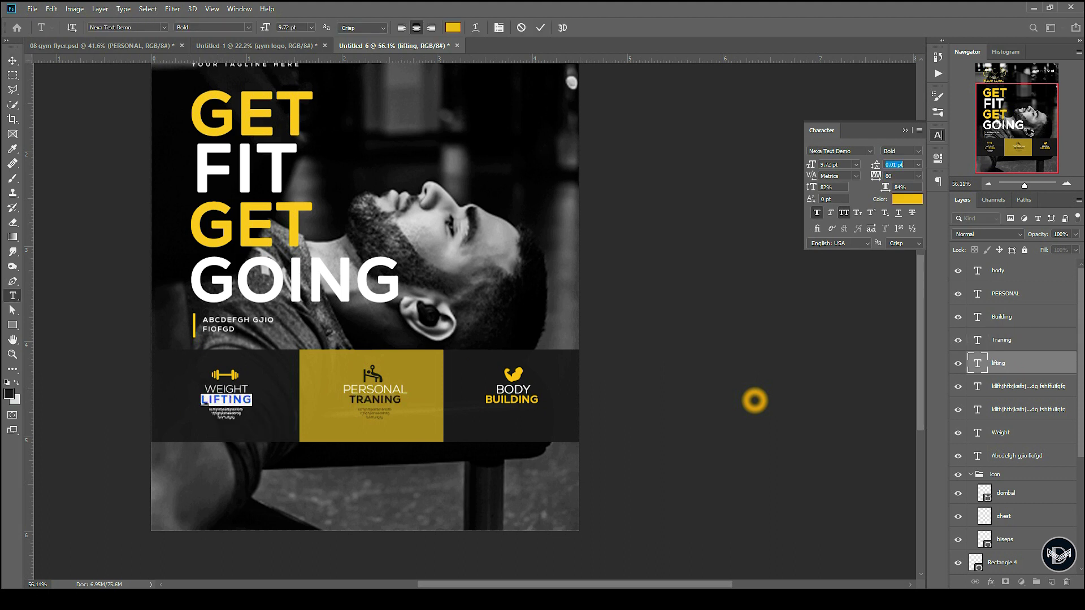
key(ctrl+Return)
key(v)
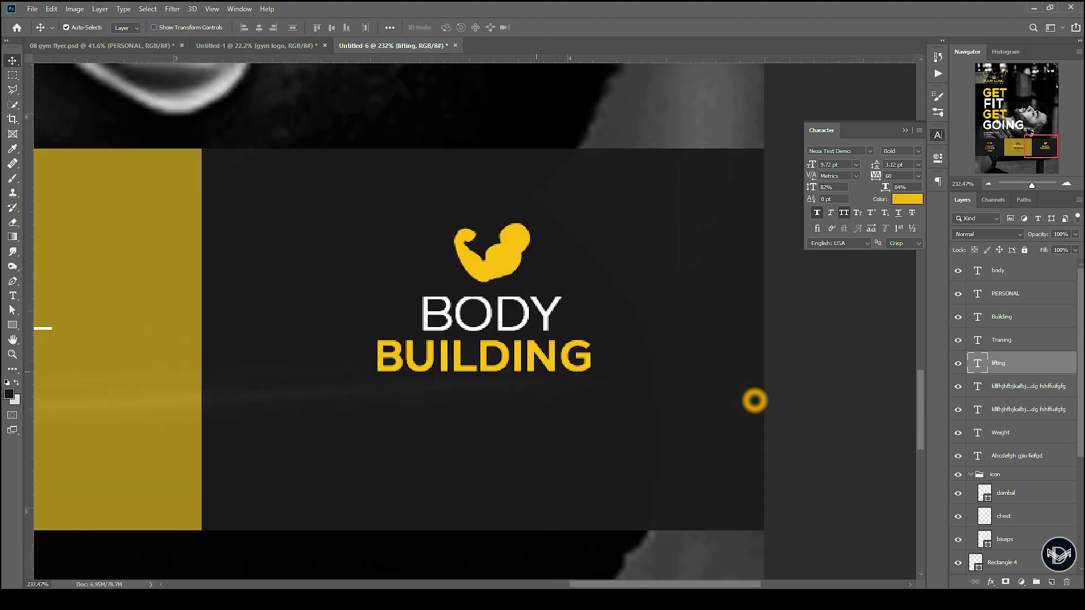
key(alt+bracketright)
key(alt+bracketright)
key(ctrl+minus)
Duplicate the placeholder text for the right box and colour it white (ffffff)
key(alt+bracketleft)
key(alt+bracketleft)
key(alt+bracketleft)
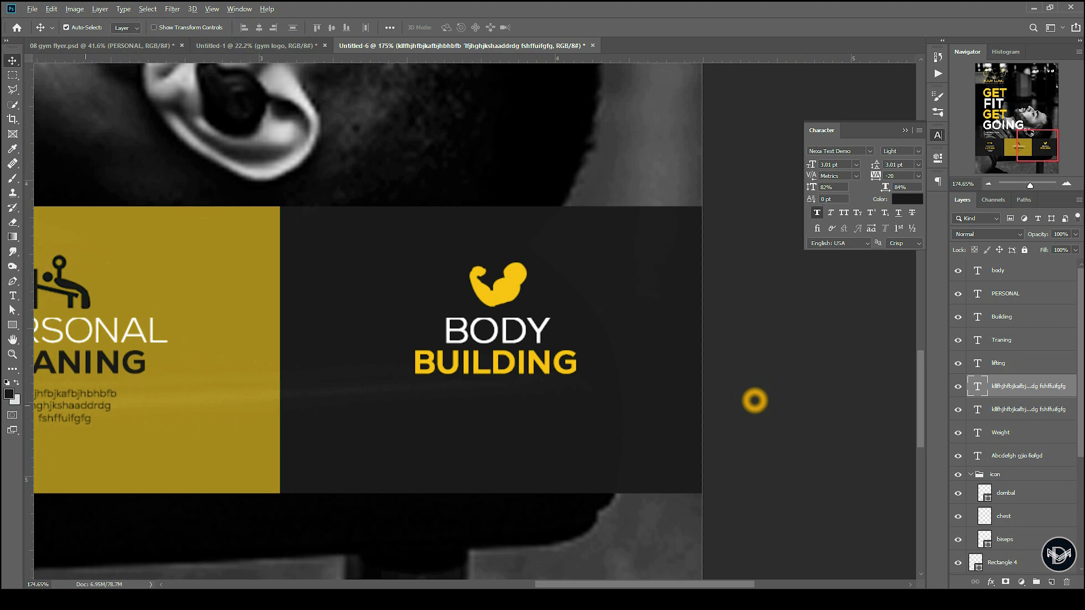
key(ctrl+j)
key(t)
key(Return)
text(ffffff)
key(Return)
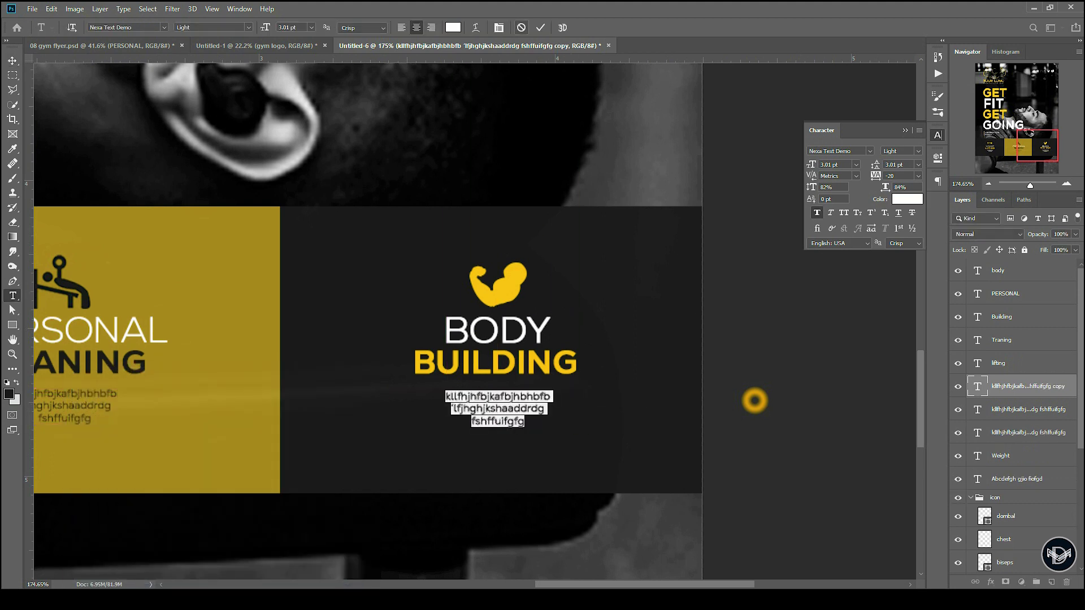
key(ctrl+Return)
key(v)
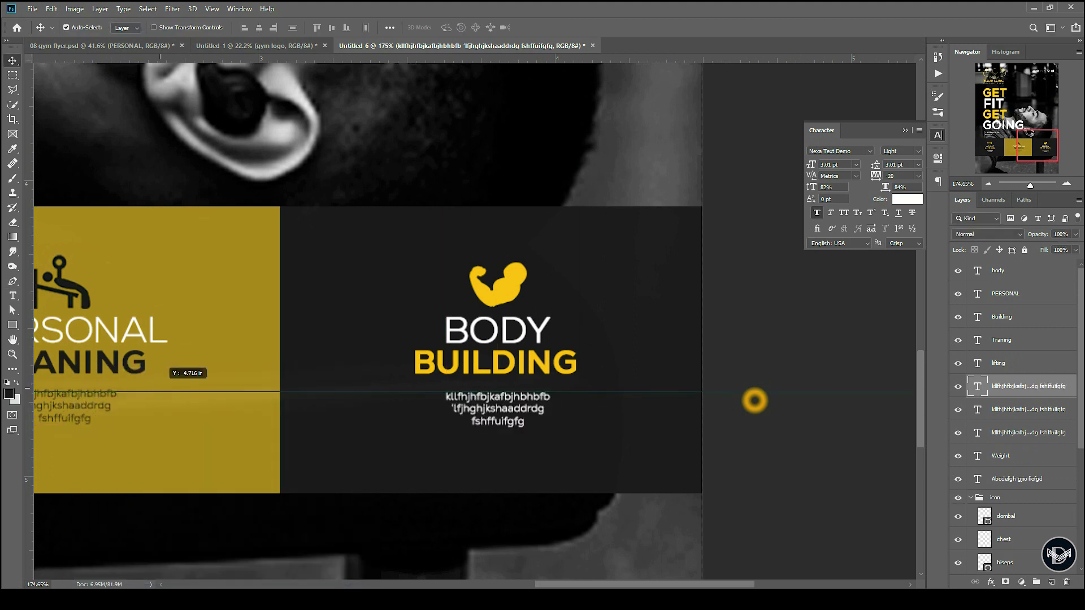
Step through the placeholder layers and review the whole poster
key(alt+bracketleft)
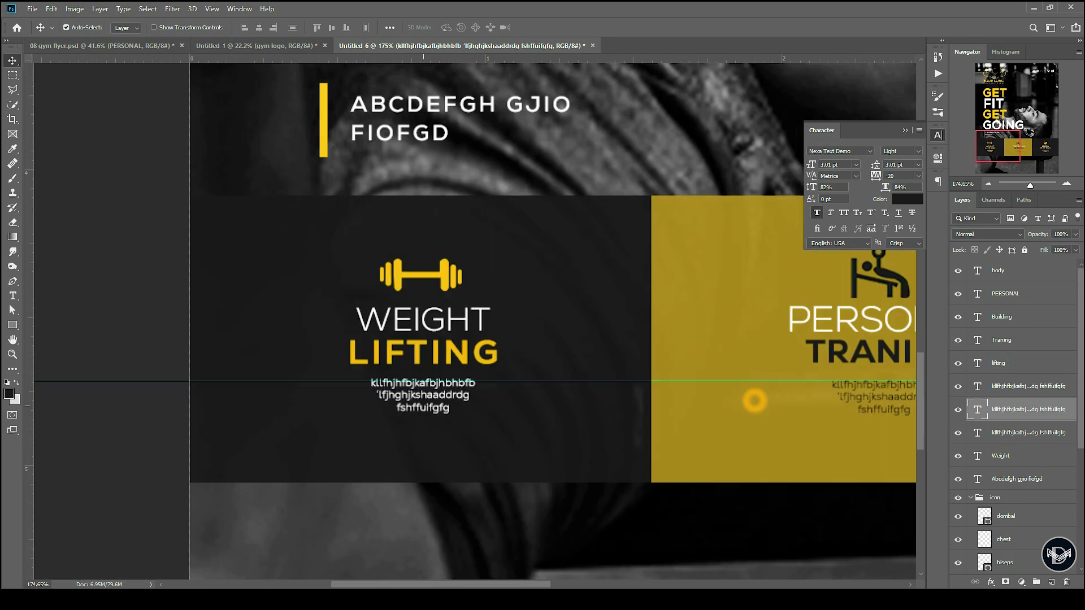
key(alt+bracketleft)
key(ctrl+0)
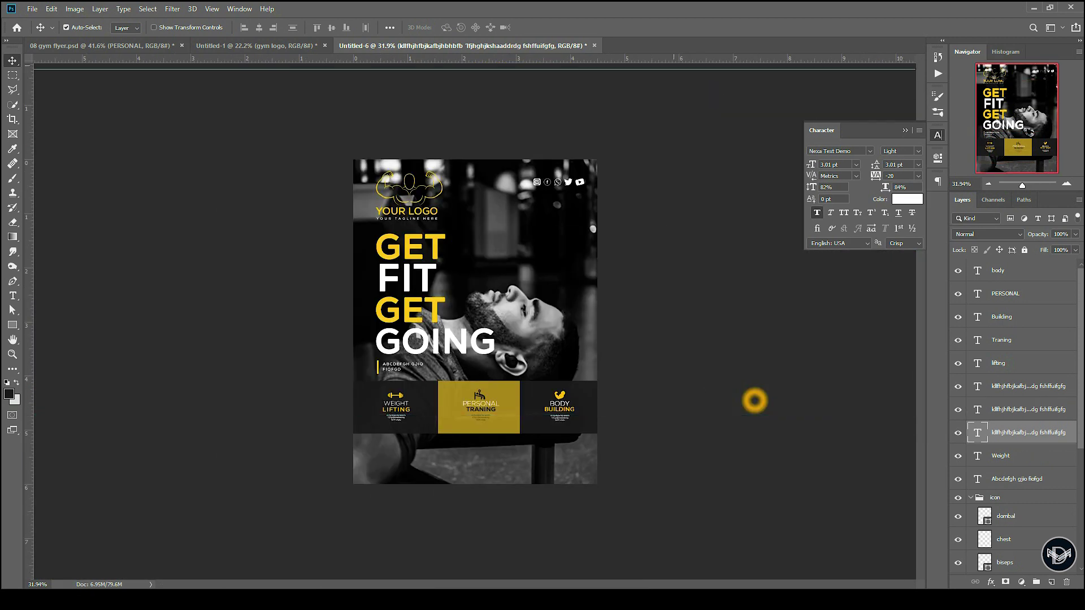
key(ctrl+1)
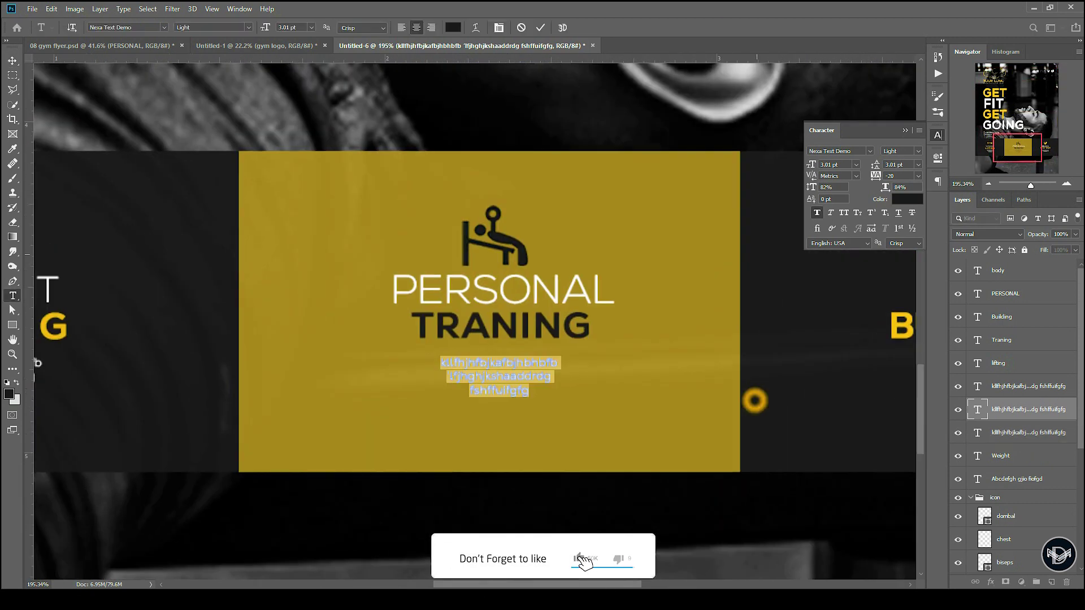
key(ctrl+Return)
key(v)
scroll(754, 401, down, 8)
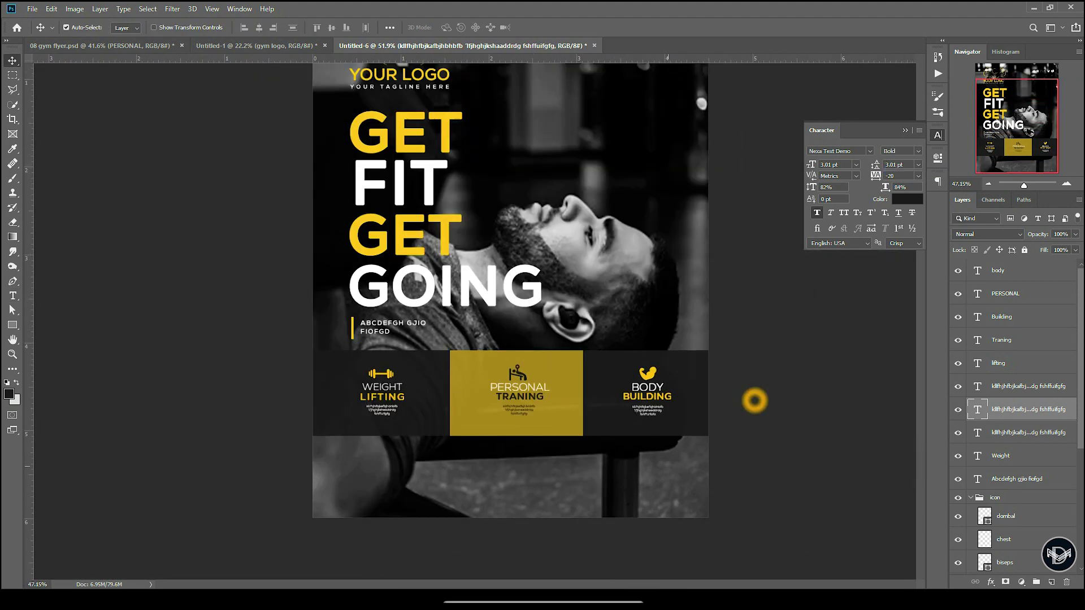
Group the service text layers as 'shape text', and the tagline with Rectangle 4
click(755, 400)
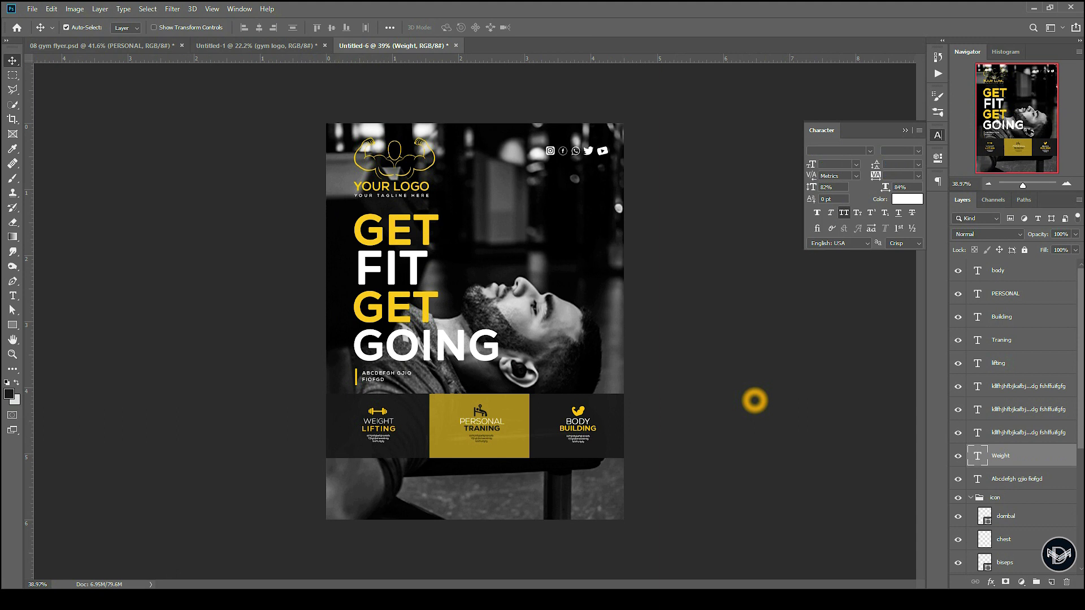
key(ctrl+g)
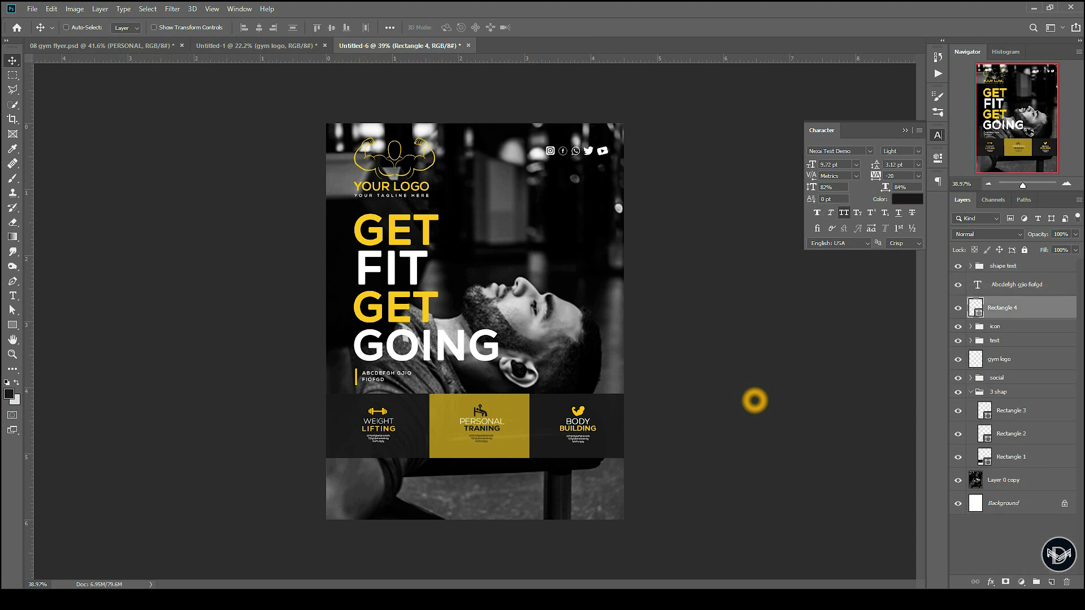
key(ctrl+g)
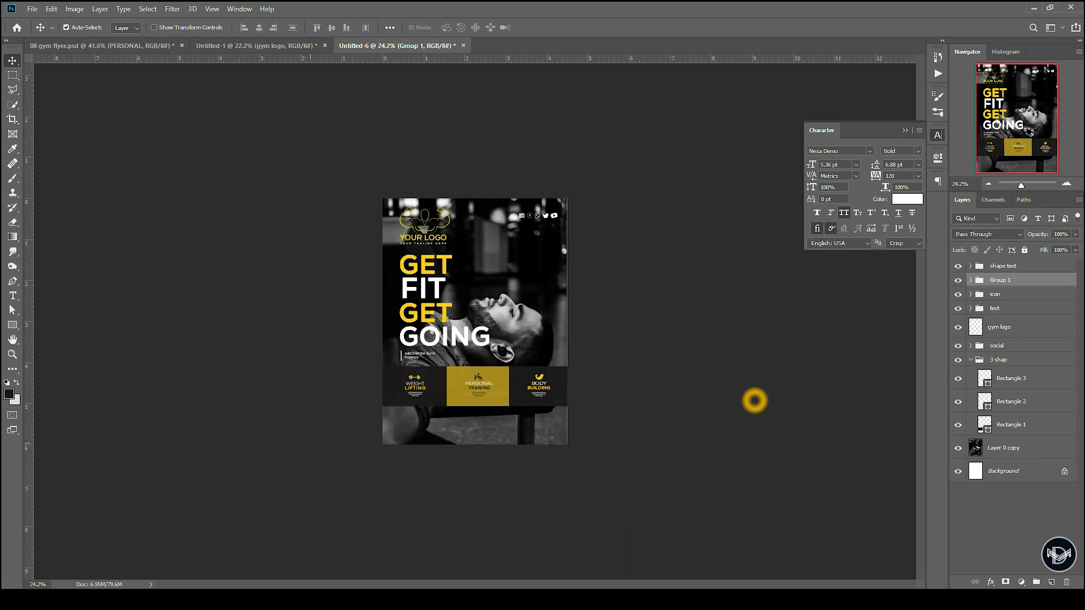
scroll(754, 401, up, 5)
right_click(13, 325)
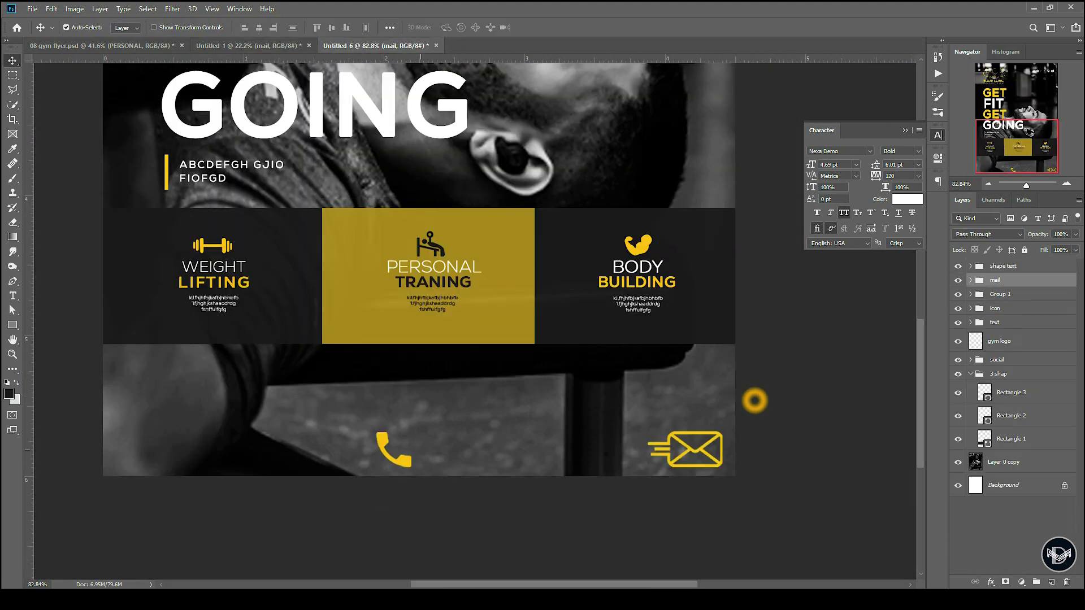
Shrink the contact icons to about 82% and delete the duplicate location pin
key(ctrl+t)
drag(409, 421, 409, 428)
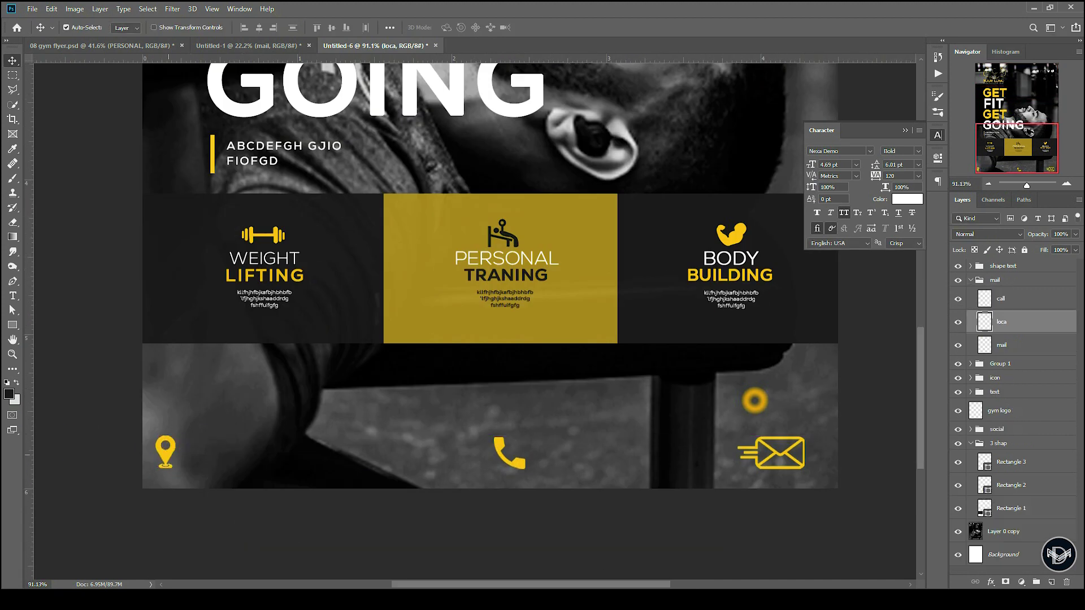
key(Delete)
drag(509, 452, 496, 451)
Undo the recent icon moves and return to the Move tool
click(771, 452)
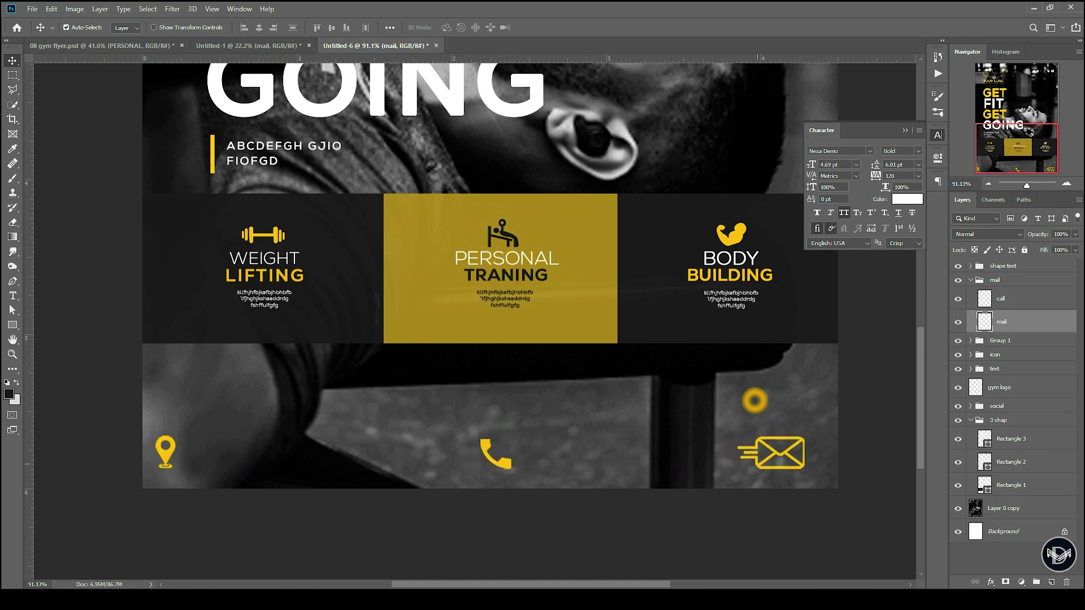
key(ctrl+z)
key(ctrl+z)
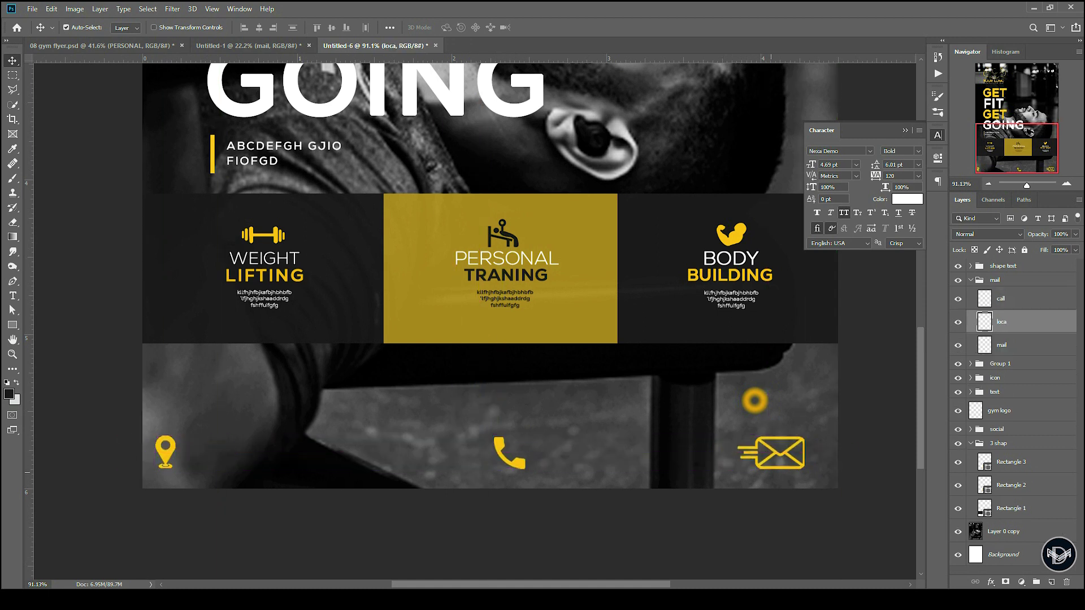
key(ctrl+z)
key(ctrl+z)
key(ctrl+z)
key(ctrl+z)
key(ctrl+z)
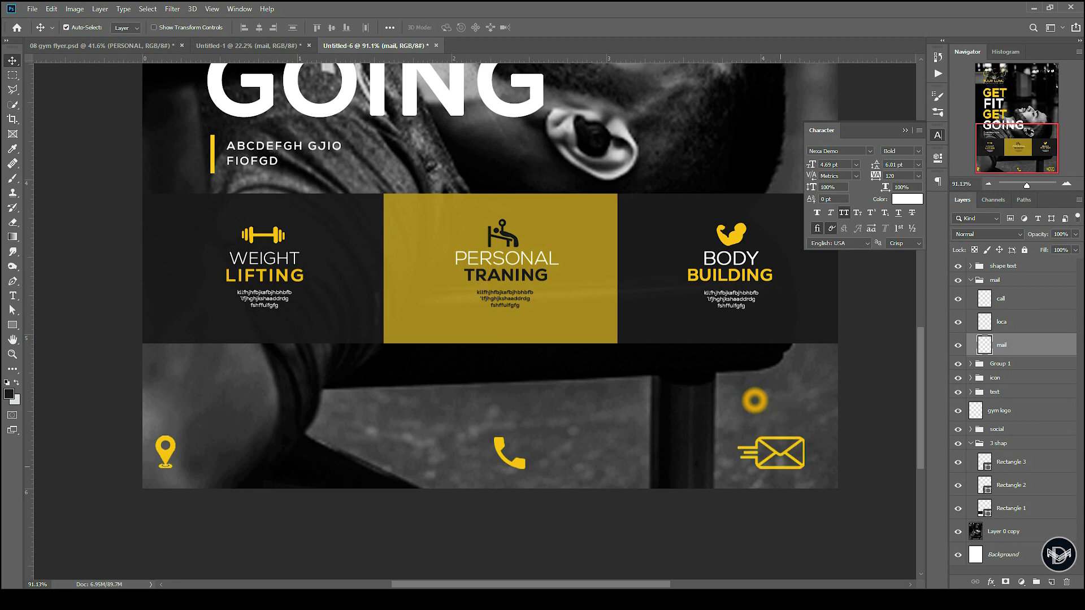
key(e)
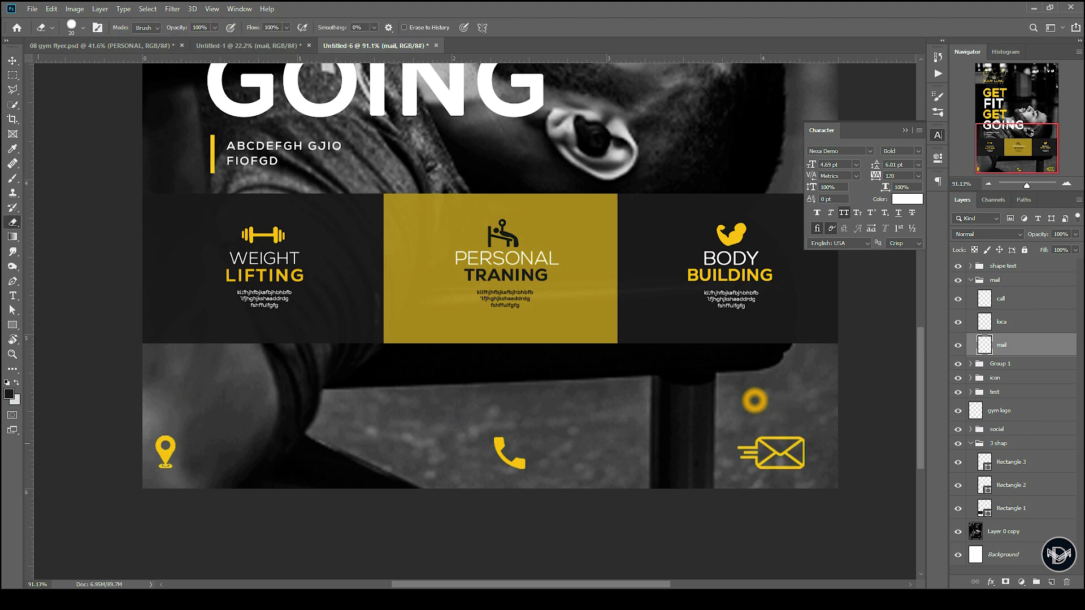
key(v)
Move the envelope and phone icons left into a row beside the location pin
drag(771, 452, 697, 452)
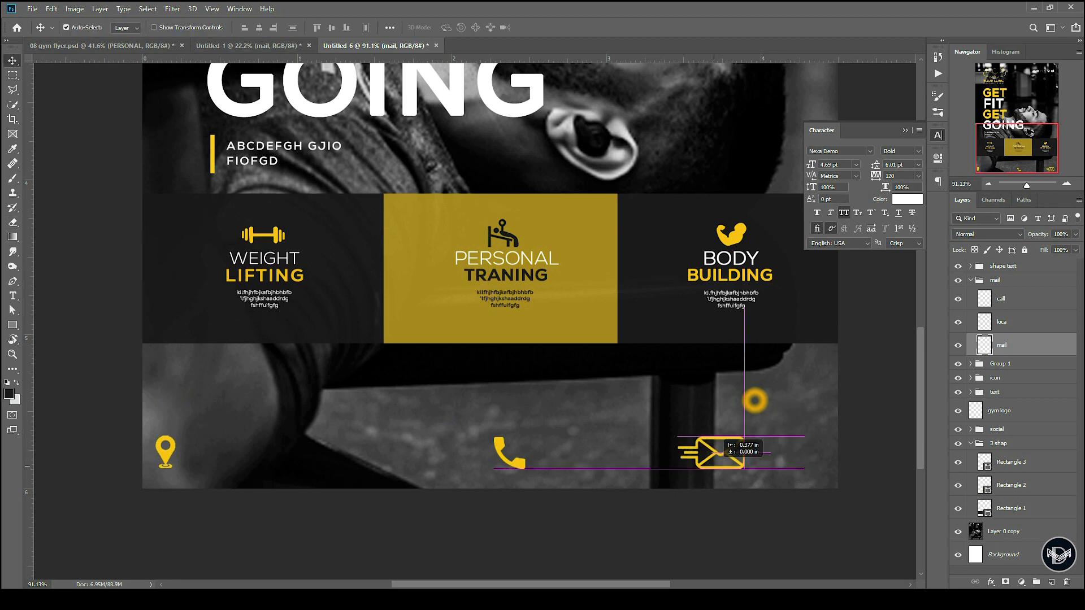
drag(508, 452, 460, 452)
drag(705, 452, 649, 452)
key(ctrl+0)
scroll(754, 399, up, 3)
drag(536, 418, 501, 418)
Scale the envelope icon to about 77% and the phone icon to about 80%
key(ctrl+t)
drag(754, 399, 754, 401)
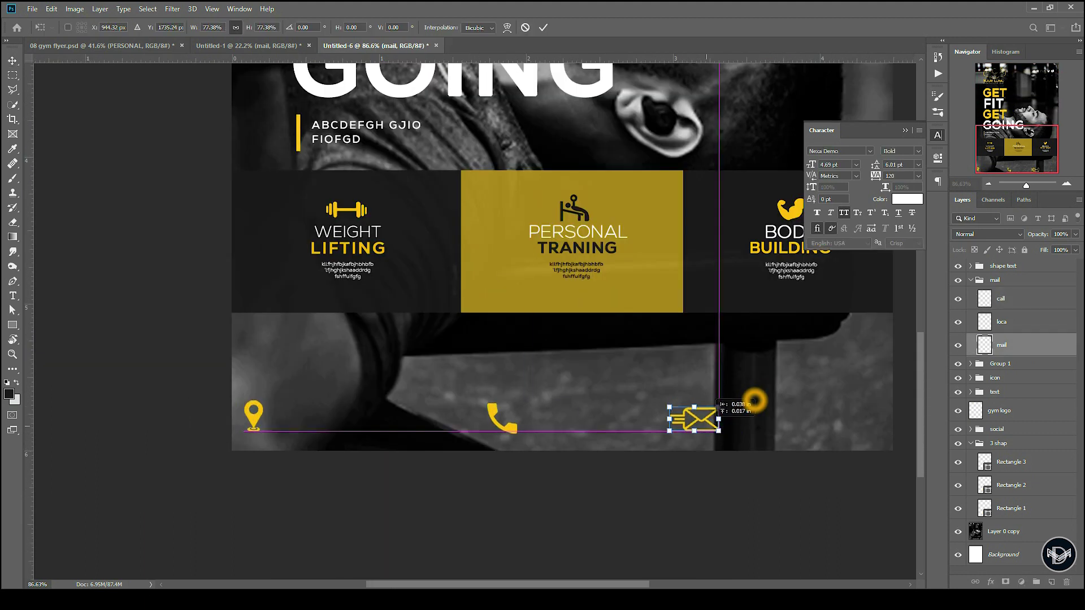
key(Return)
click(502, 418)
key(ctrl+t)
drag(517, 434, 512, 429)
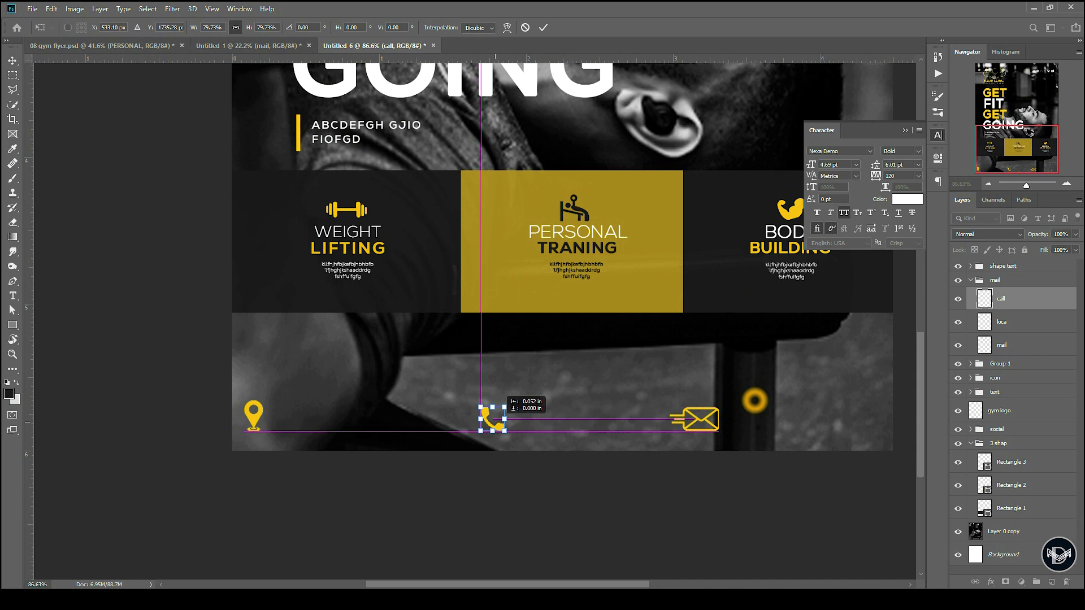
key(ctrl+0)
key(Return)
key(ctrl+0)
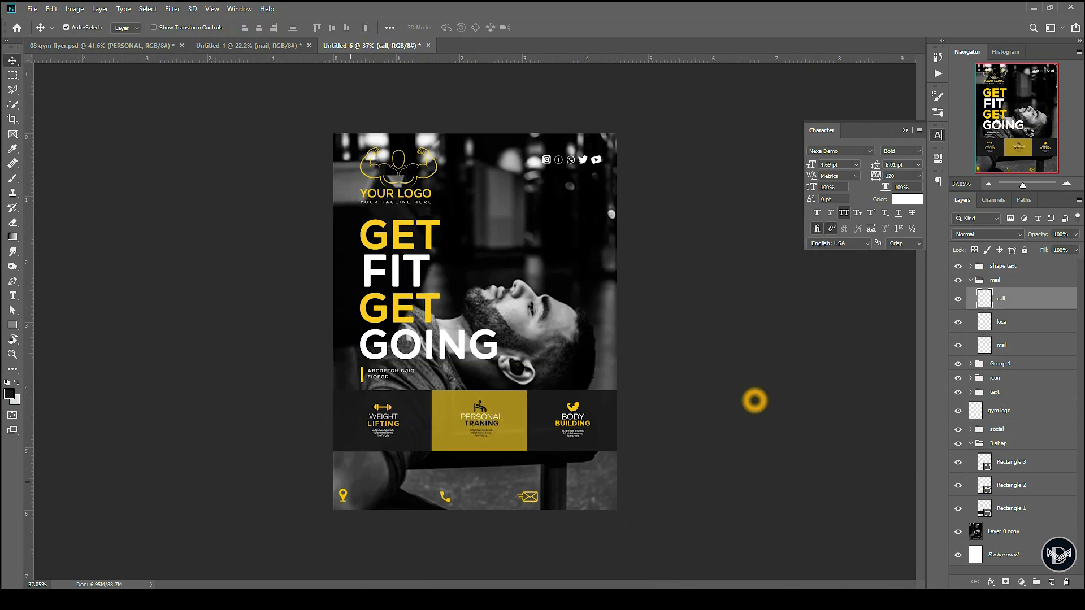
Start a new text line beside the location pin and adjust its character formatting
scroll(754, 400, up, 5)
scroll(754, 400, up, 5)
scroll(754, 400, up, 3)
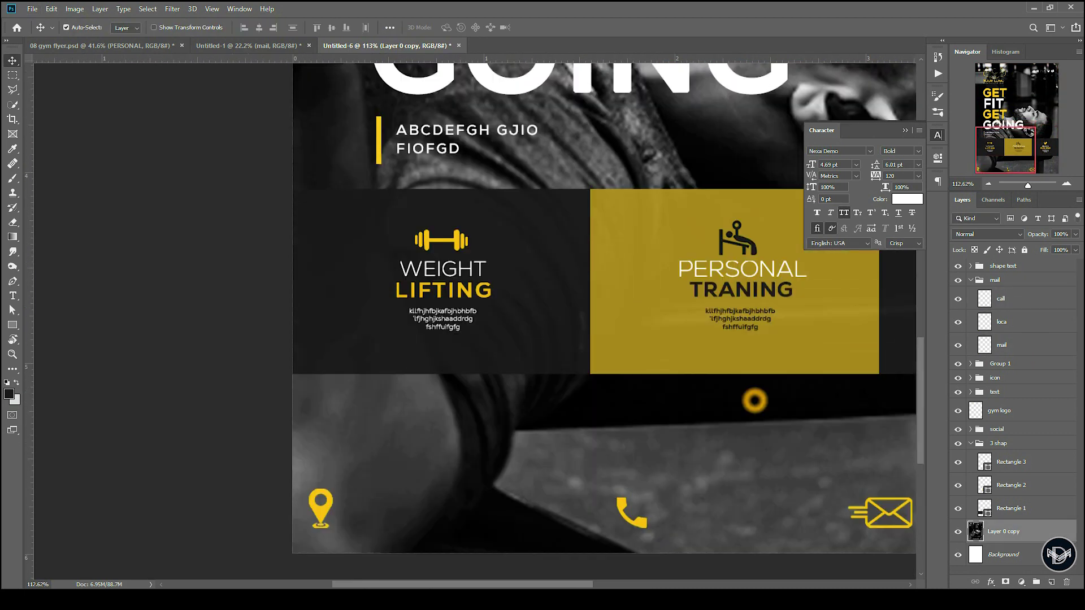
scroll(754, 401, down, 3)
key(t)
click(380, 427)
key(ctrl+t)
key(ctrl+shift+k)
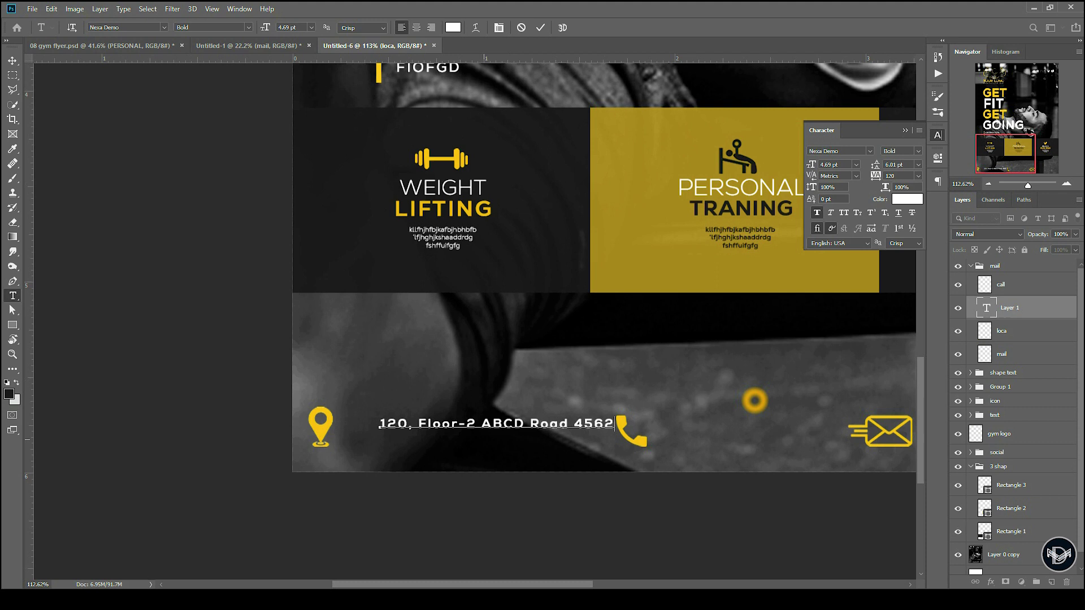
Position the address text beside the pin and set its vertical scale to 107%
drag(496, 448, 467, 452)
key(ctrl+a)
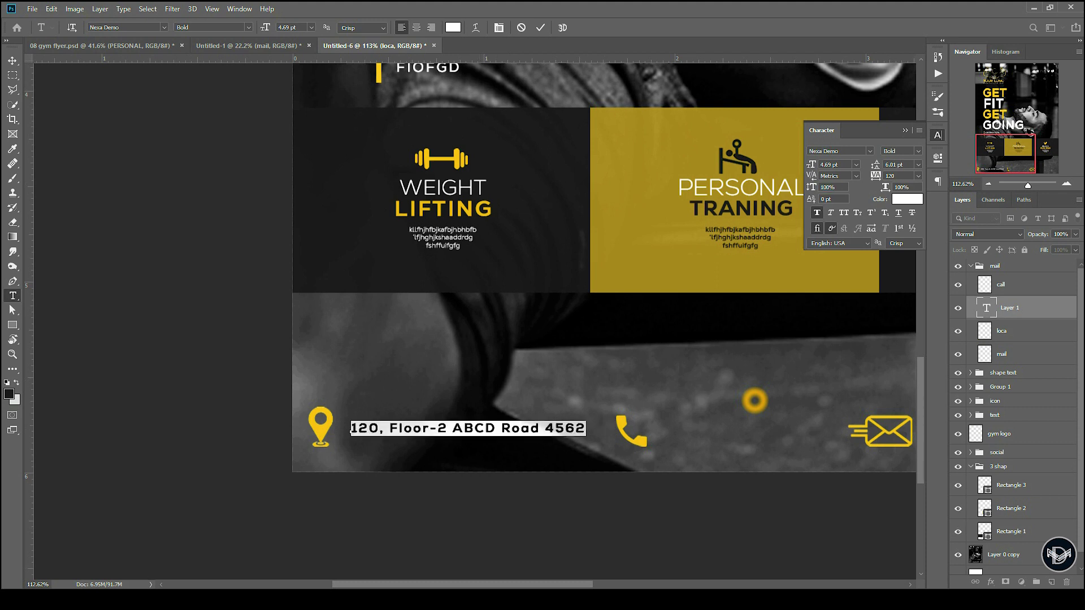
text(107)
key(Return)
key(ctrl+Return)
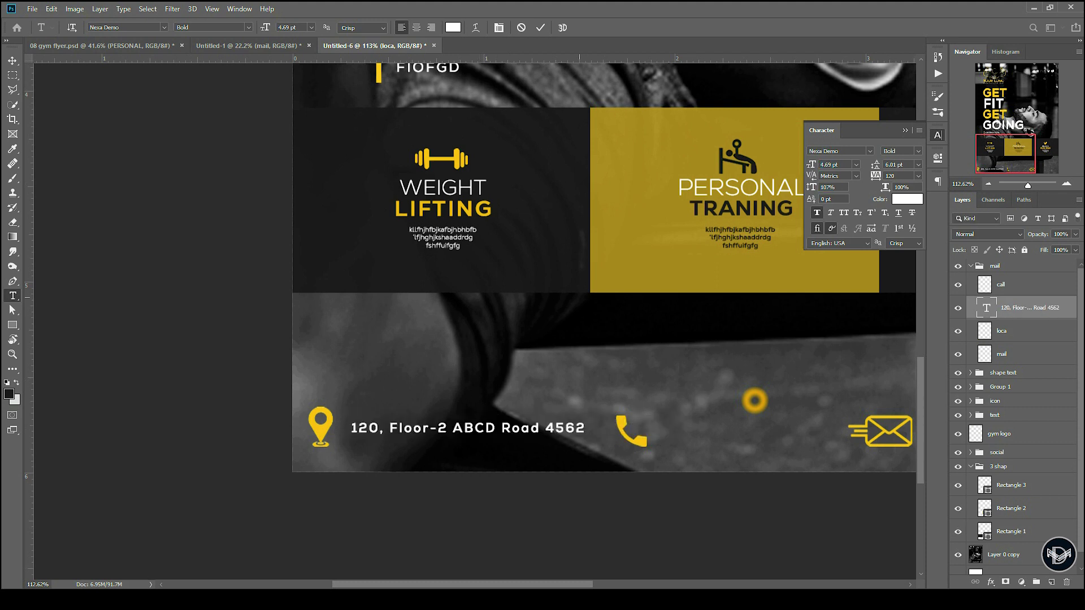
key(ctrl+t)
drag(586, 436, 599, 437)
key(Escape)
Copy the address text into a phone number placed right of the phone icon
key(ctrl+0)
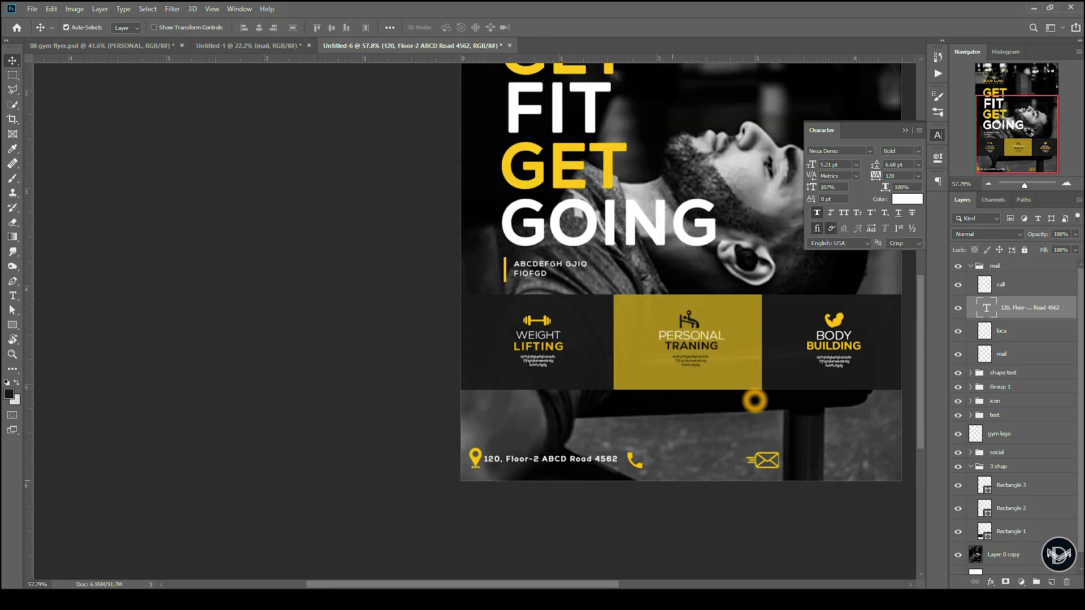
scroll(524, 382, up, 3)
click(524, 382)
scroll(524, 282, right, 5)
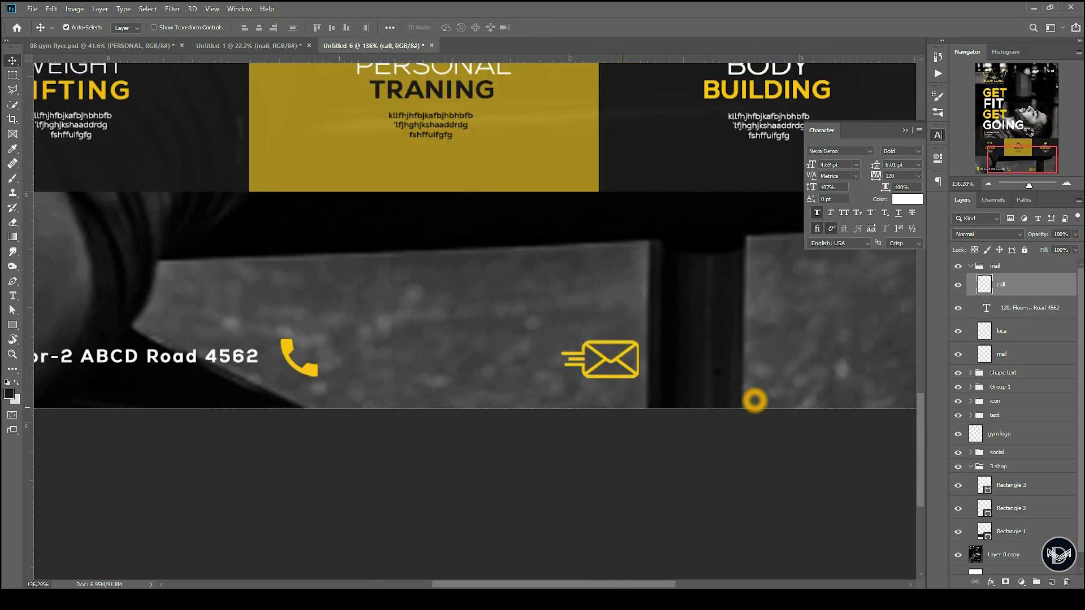
drag(226, 379, 565, 353)
double_click(469, 353)
key(BackSpace)
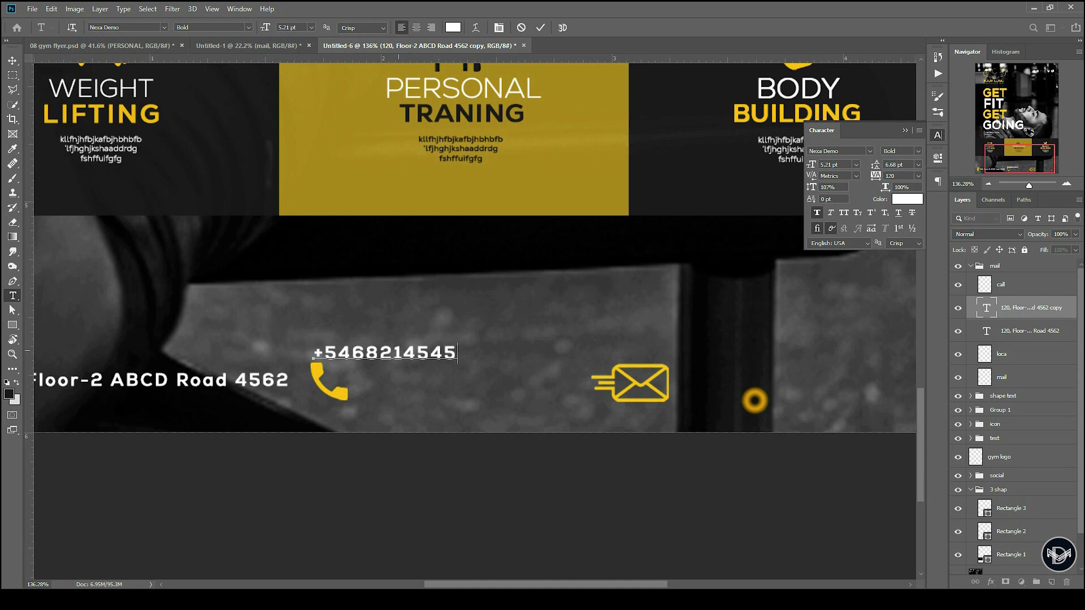
drag(384, 353, 430, 380)
click(13, 60)
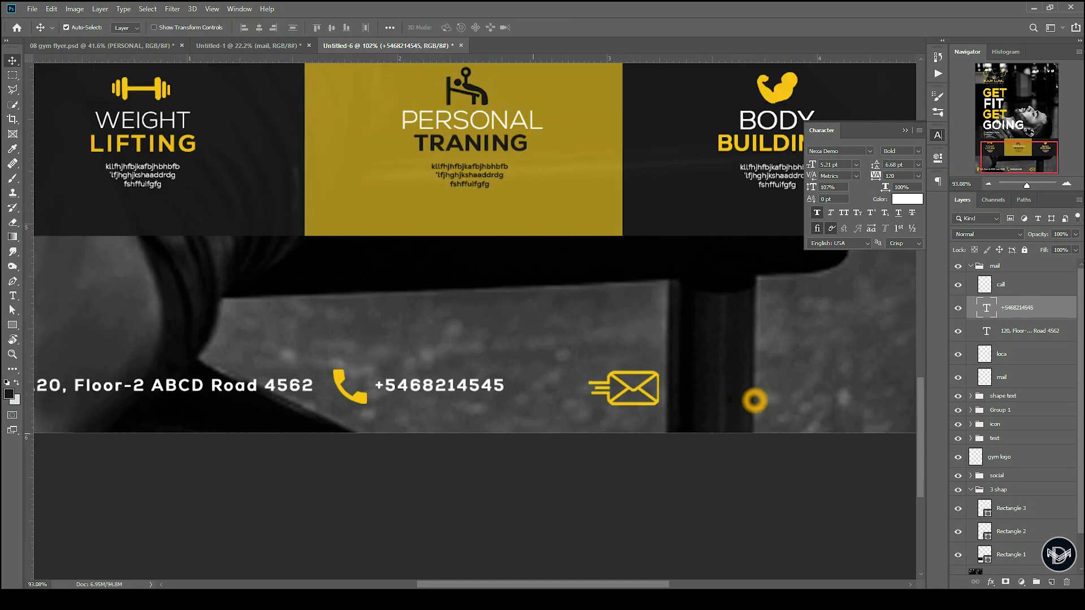
Duplicate the phone number beside the first and shift the envelope icon right
key(ctrl+minus)
key(ctrl+plus)
drag(378, 392, 380, 413)
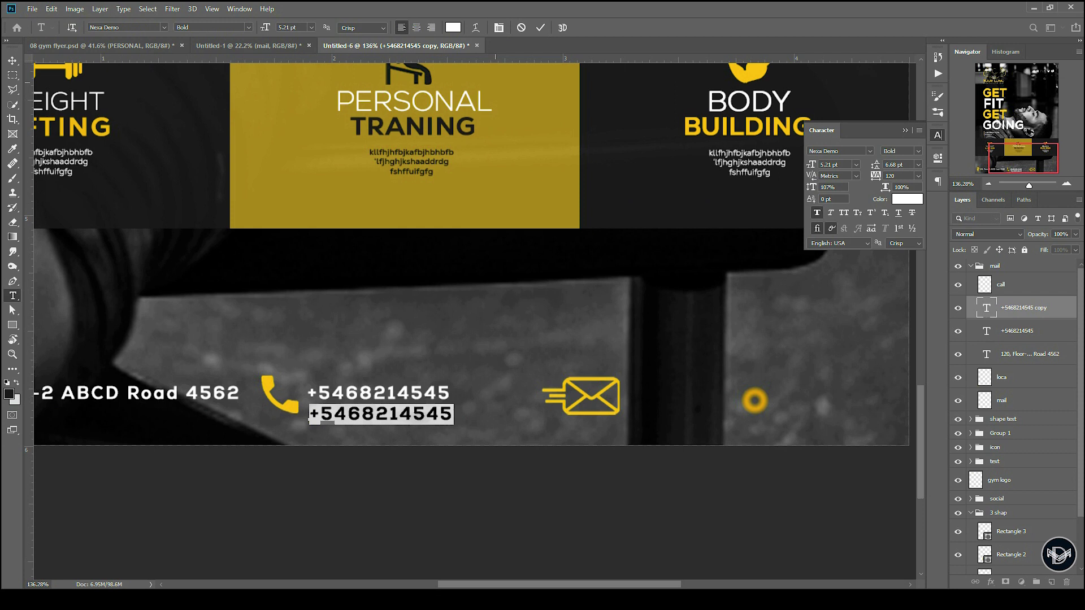
drag(592, 396, 661, 399)
drag(447, 413, 593, 391)
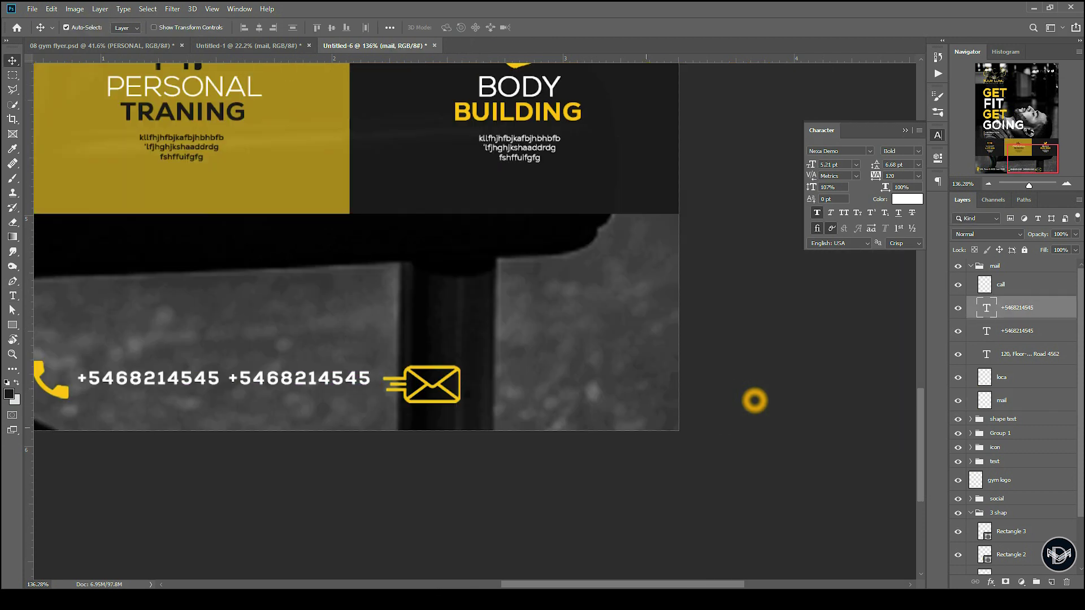
scroll(754, 401, right, 5)
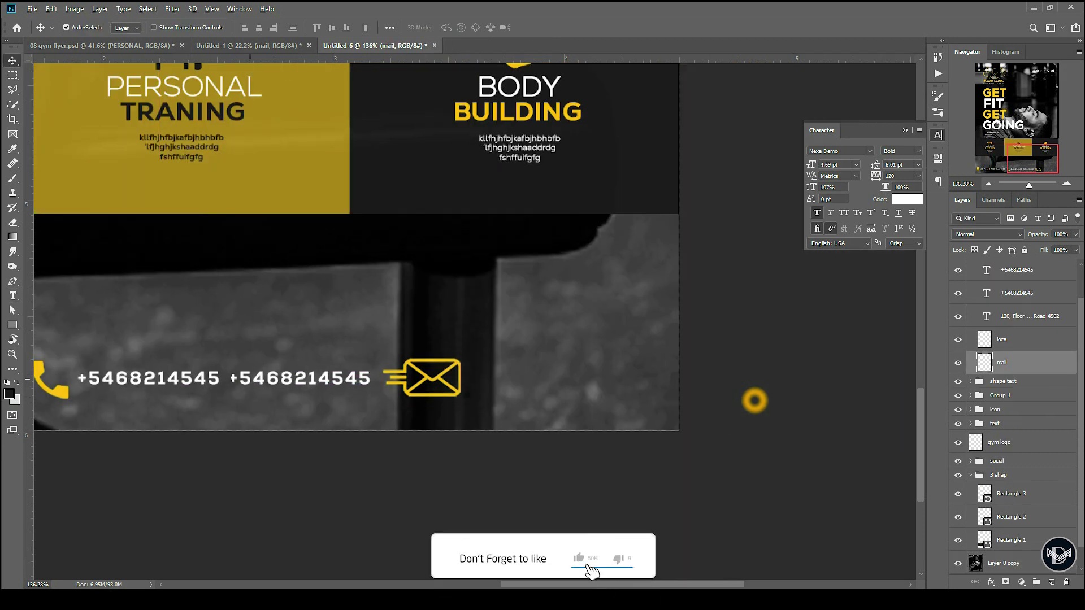
drag(299, 378, 559, 383)
double_click(559, 383)
text(www.yourmailid)
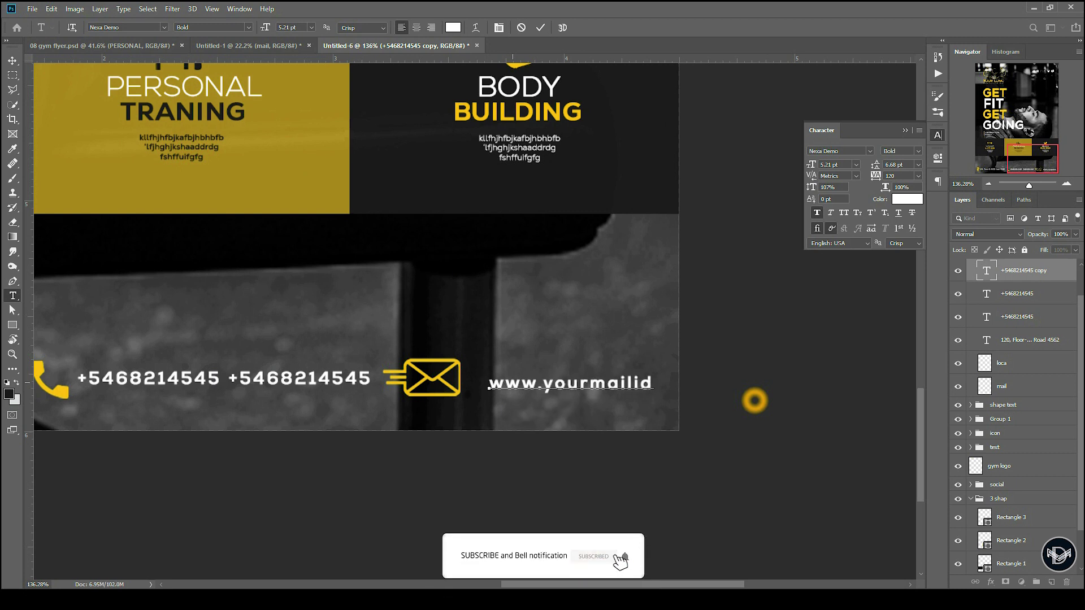
text(re)
key(ctrl+t)
drag(685, 366, 675, 368)
key(Return)
Group the footer layers with Ctrl+G and select the mail layer
key(ctrl+0)
key(ctrl+plus)
key(ctrl+g)
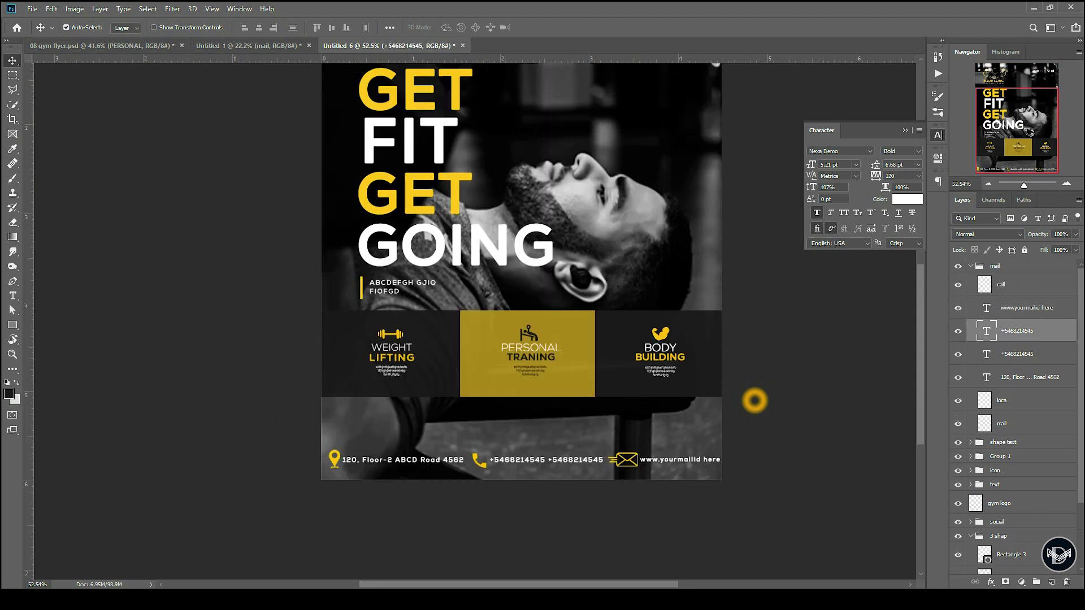
key(ctrl+t)
key(Return)
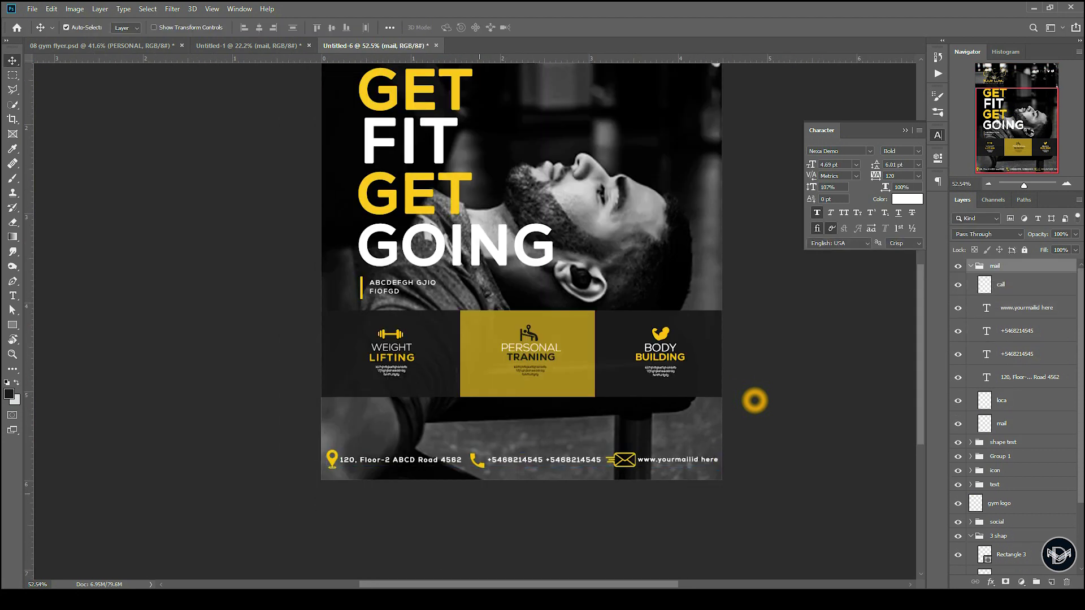
scroll(754, 400, up, 2)
click(754, 400)
Draw a 59% opacity dark bar across the footer, beneath the contact details
key(u)
mouse_move(320, 416)
mouse_down()
mouse_move(754, 457)
mouse_move(908, 446)
mouse_up()
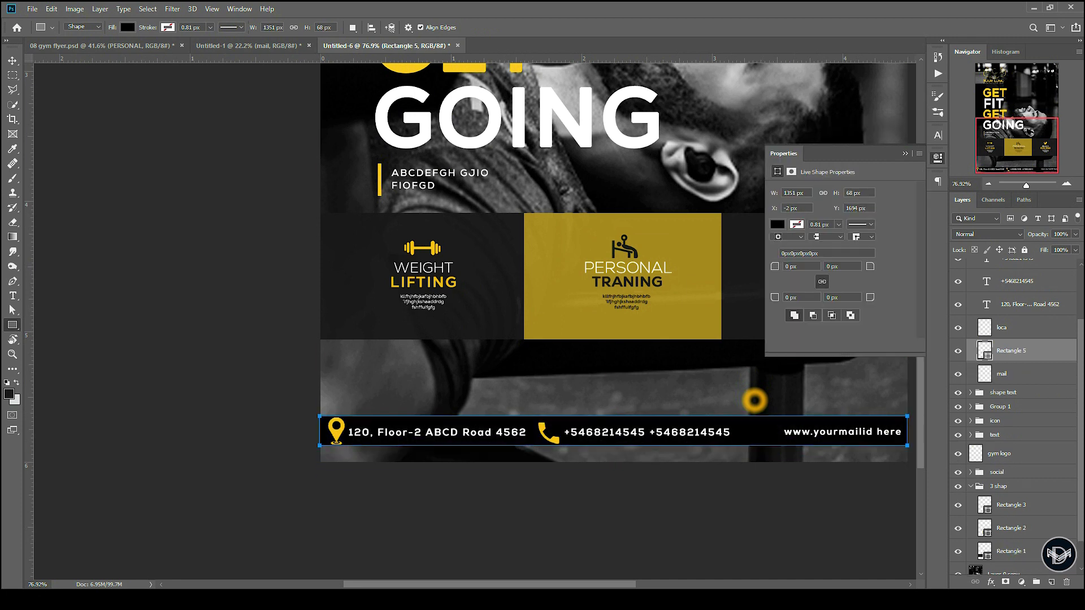
key(v)
key(ctrl+0)
text(59)
key(ctrl+bracketleft)
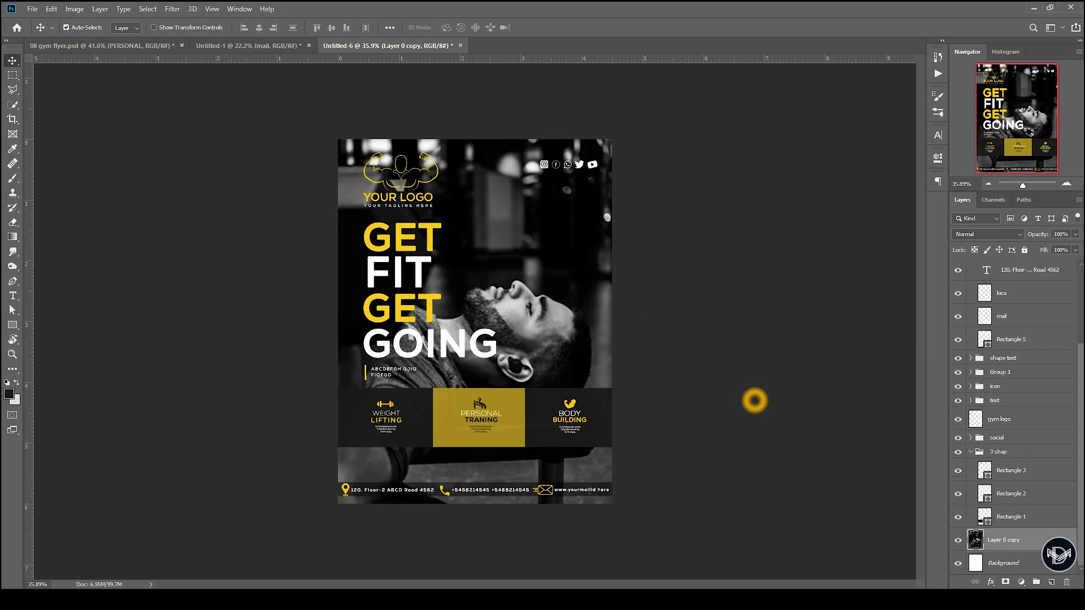
Add a tall panel behind the headline with Darken blending at 74% opacity
key(u)
drag(457, 319, 451, 394)
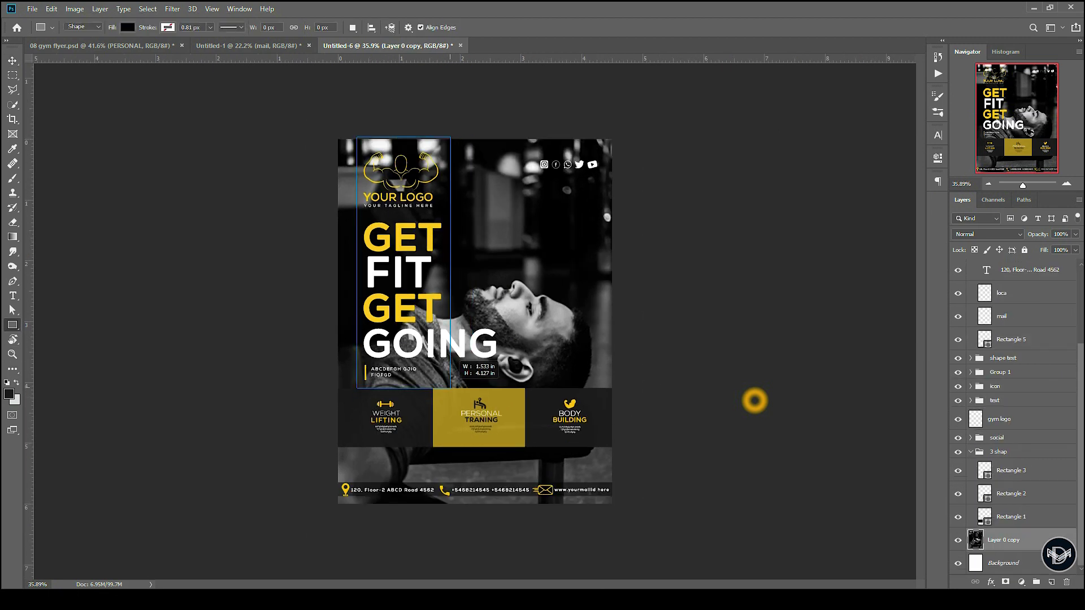
key(ctrl+t)
key(ctrl+plus)
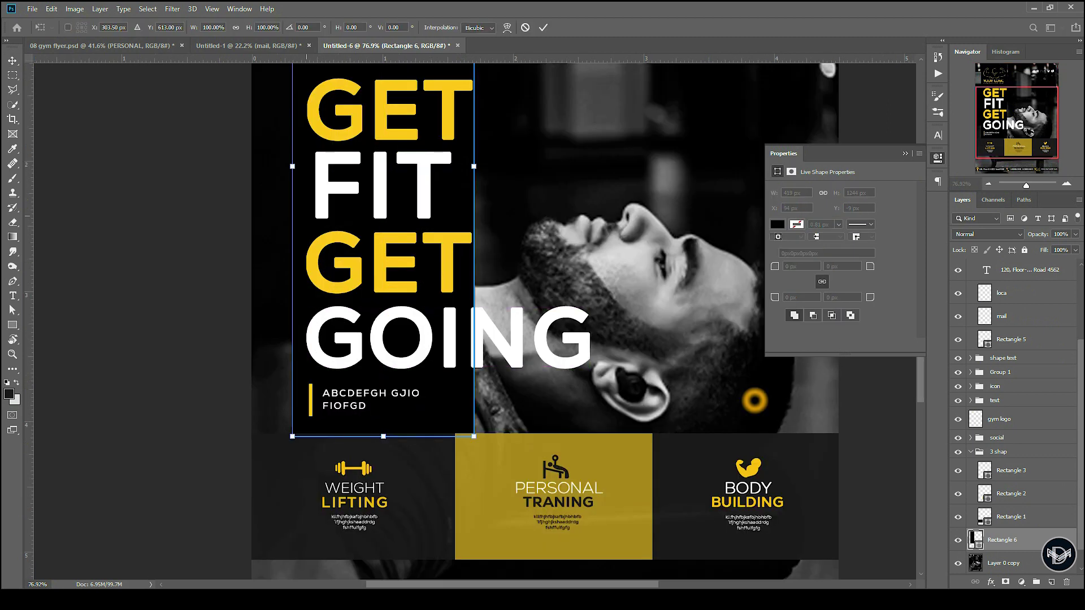
key(Return)
key(ctrl+0)
key(v)
key(shift+alt+k)
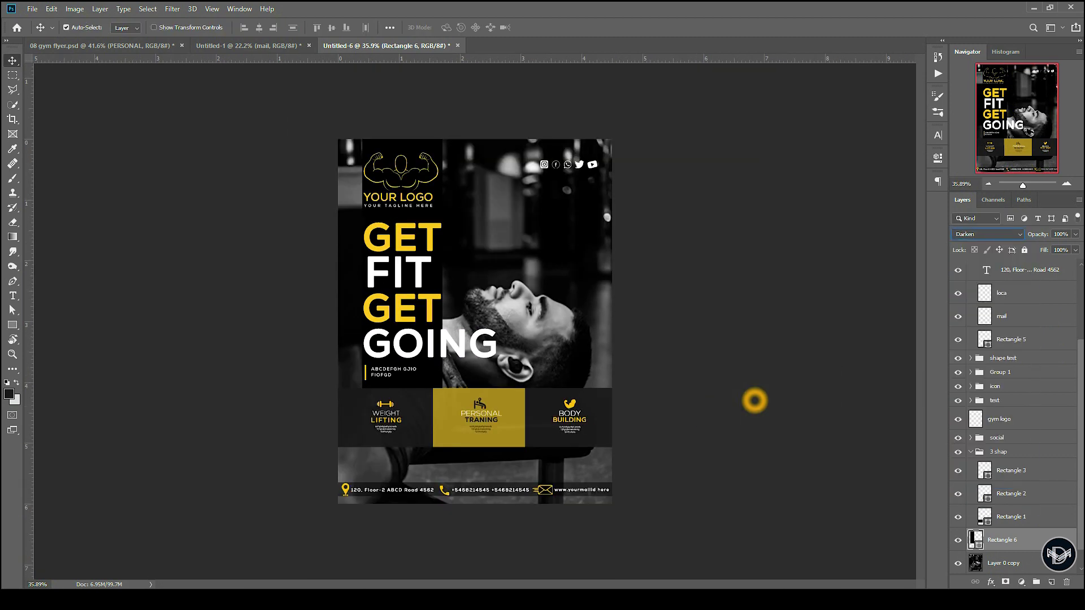
key(7)
key(4)
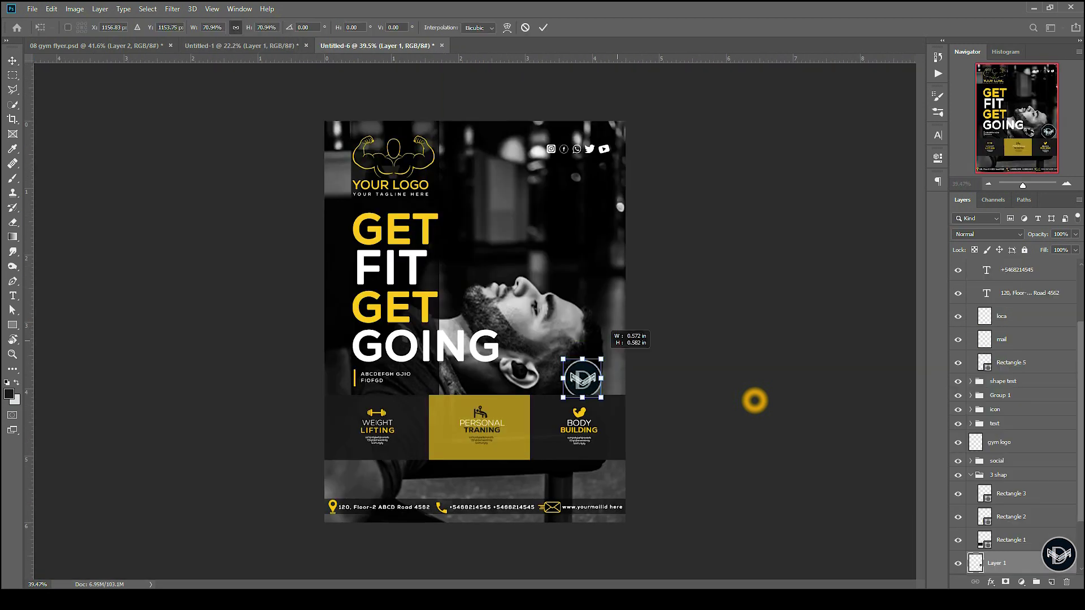
Place the pasted round emblem at the photo's lower right, above the BODY BUILDING box
drag(585, 367, 605, 378)
key(Return)
scroll(754, 400, up, 1)
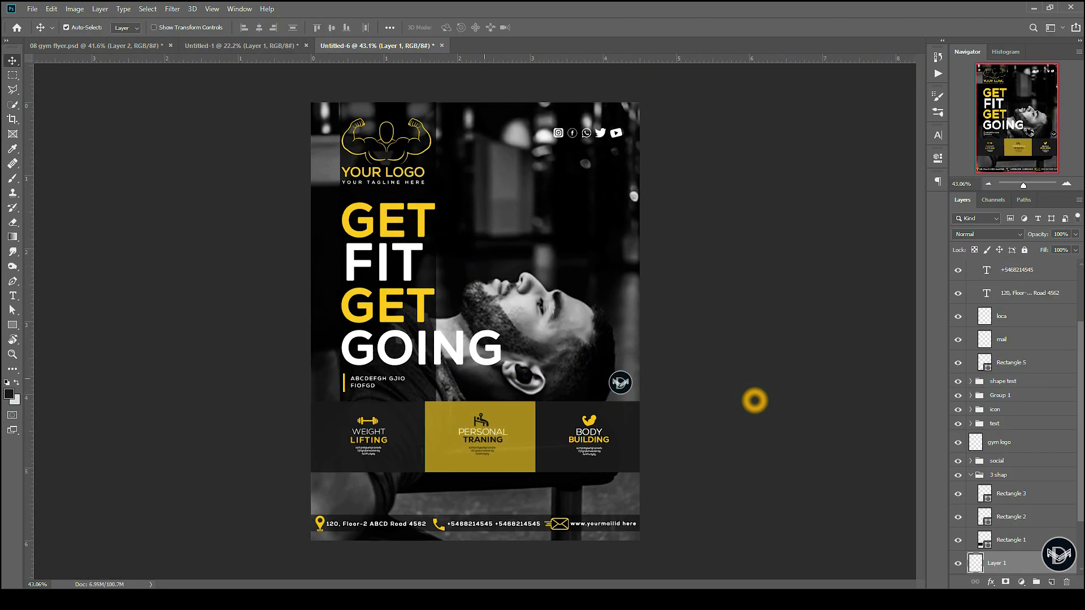